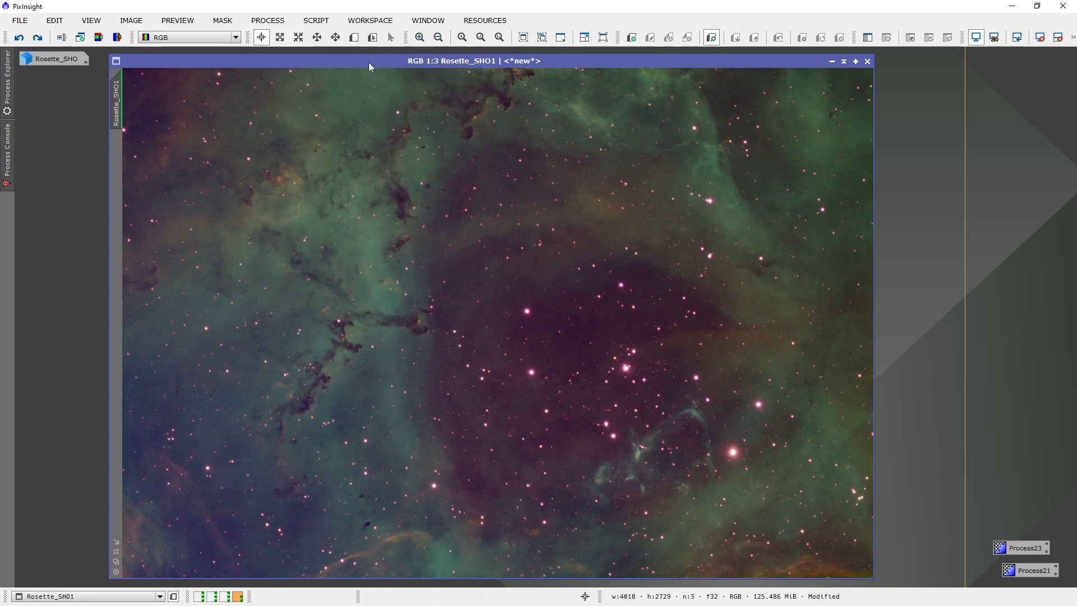
Reset the Rosette_SHO1 screen stretch and reapply the ScreenTransferFunction Auto Stretch
{"action": "left_click_drag", "start_coordinate": [370, 62], "coordinate": [374, 56]}
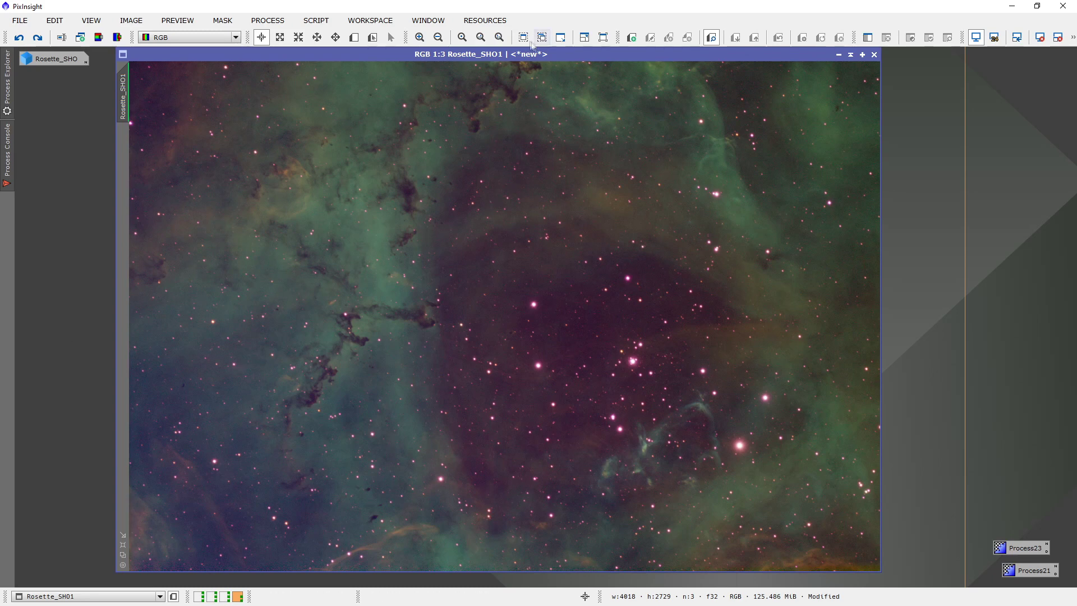
{"action": "left_click_drag", "start_coordinate": [482, 52], "coordinate": [502, 59]}
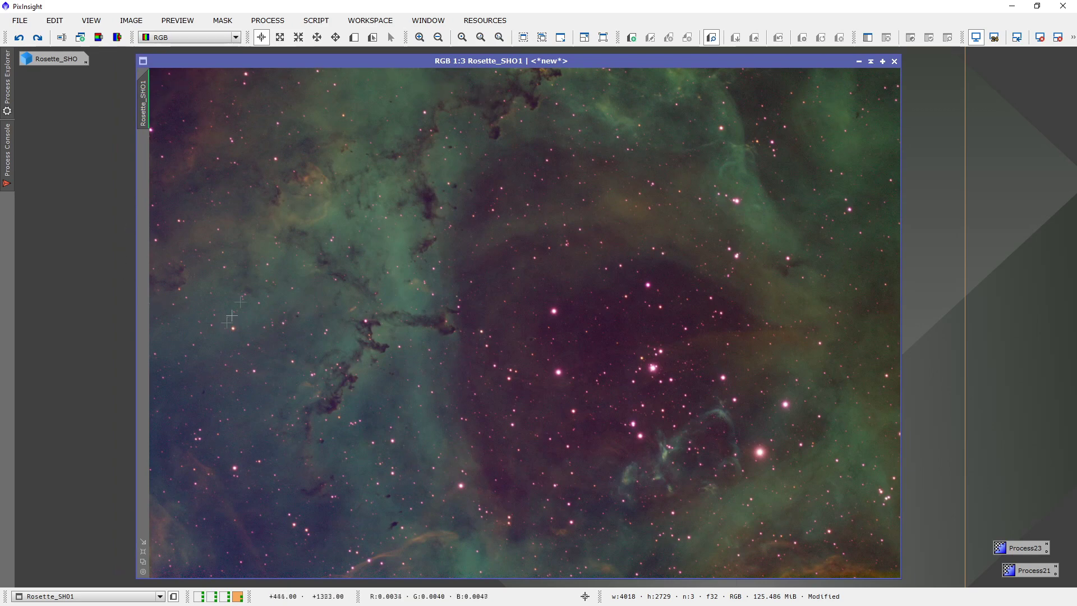
{"action": "left_click", "coordinate": [268, 21]}
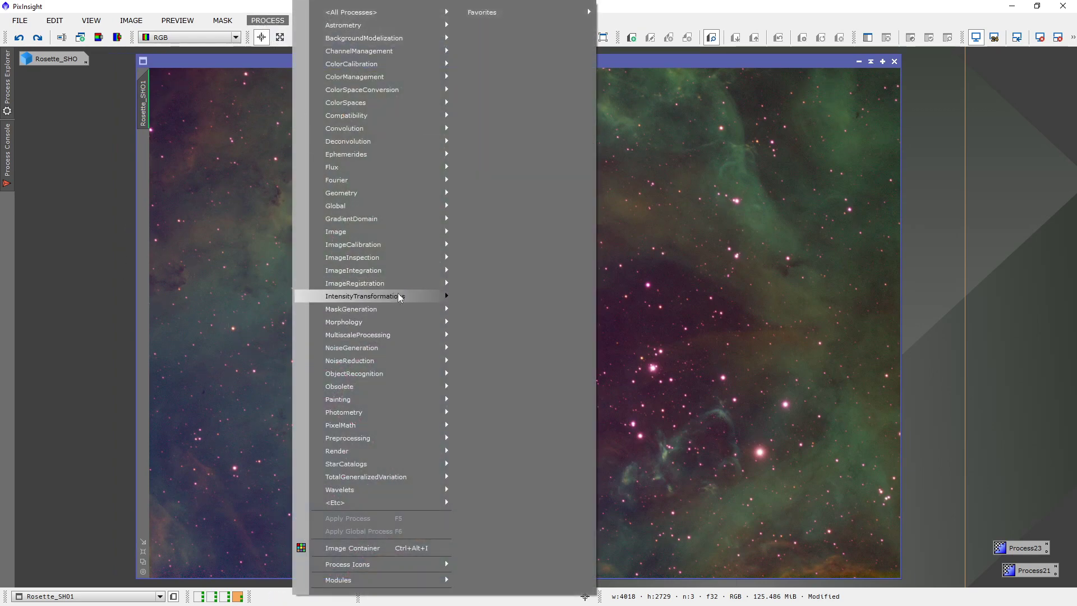
{"action": "mouse_move", "coordinate": [364, 296]}
{"action": "left_click", "coordinate": [512, 471]}
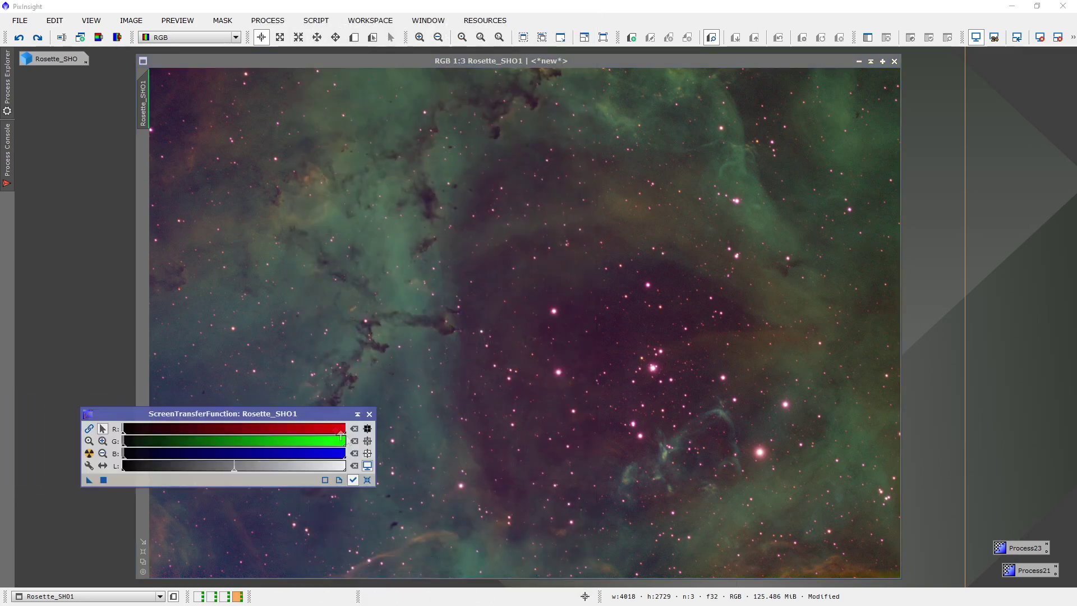
{"action": "left_click", "coordinate": [366, 479]}
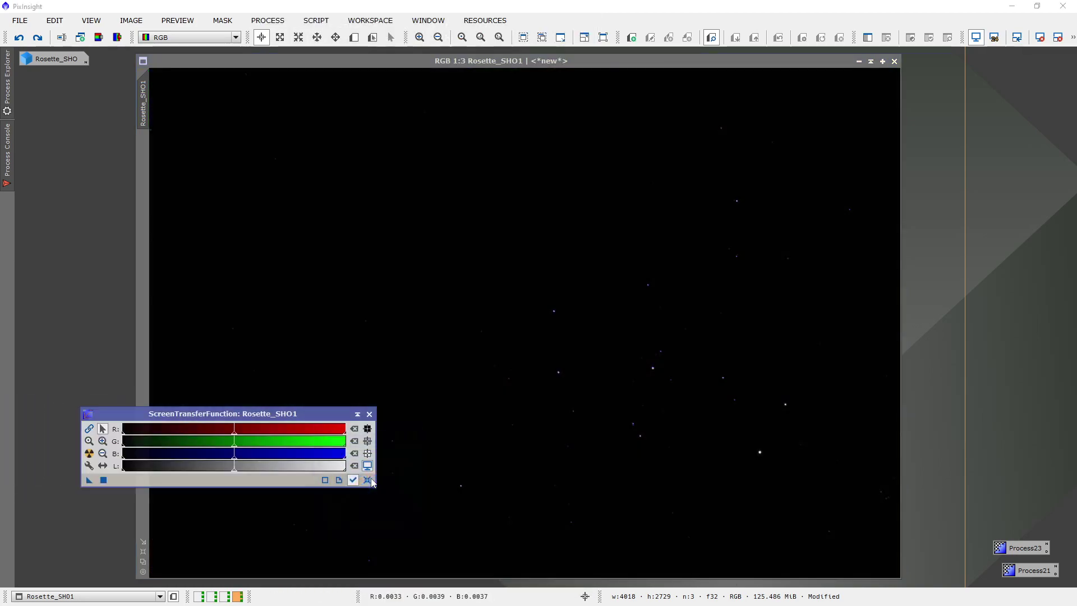
{"action": "left_click", "coordinate": [89, 453]}
{"action": "mouse_move", "coordinate": [250, 413]}
{"action": "left_mouse_down"}
{"action": "mouse_move", "coordinate": [822, 335]}
{"action": "mouse_move", "coordinate": [938, 344]}
{"action": "left_mouse_up"}
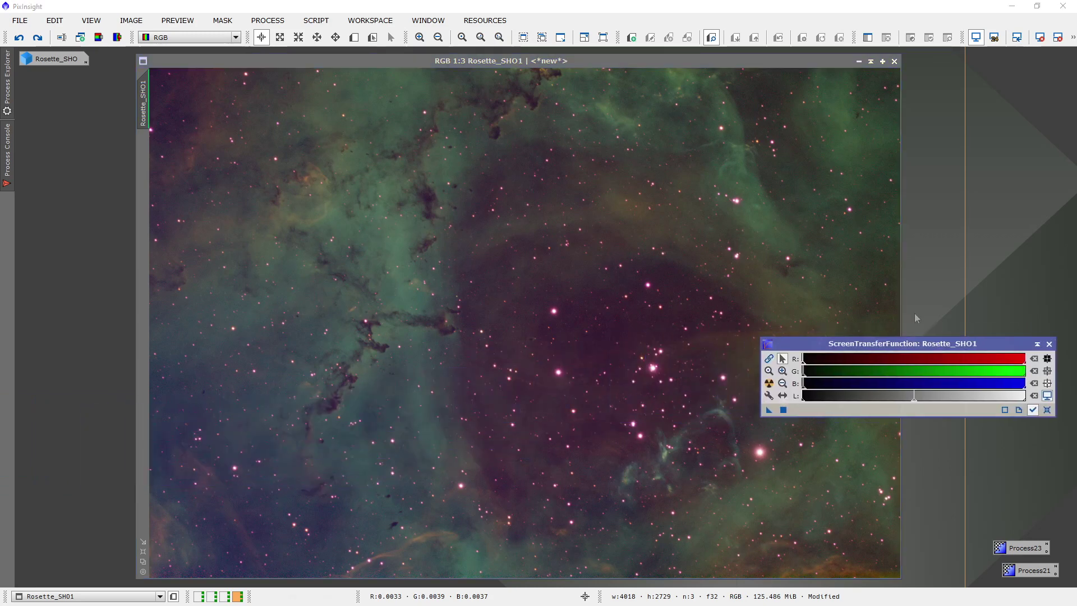
{"action": "left_click_drag", "start_coordinate": [596, 63], "coordinate": [575, 66]}
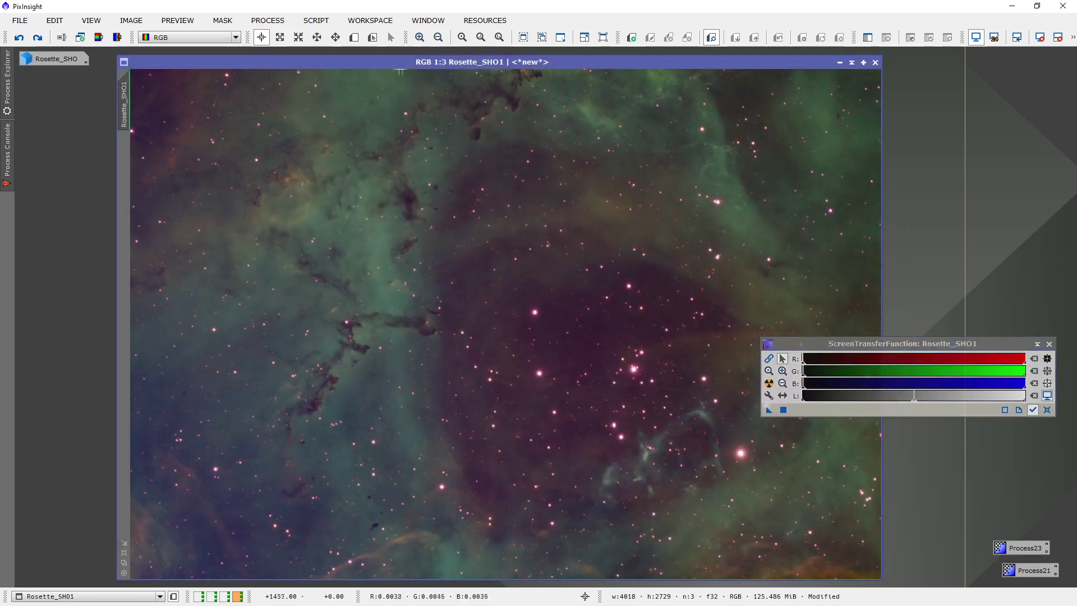
Extract the CIE L* component as Rosette_SHO1_L and auto-stretch its display
{"action": "left_click", "coordinate": [99, 38]}
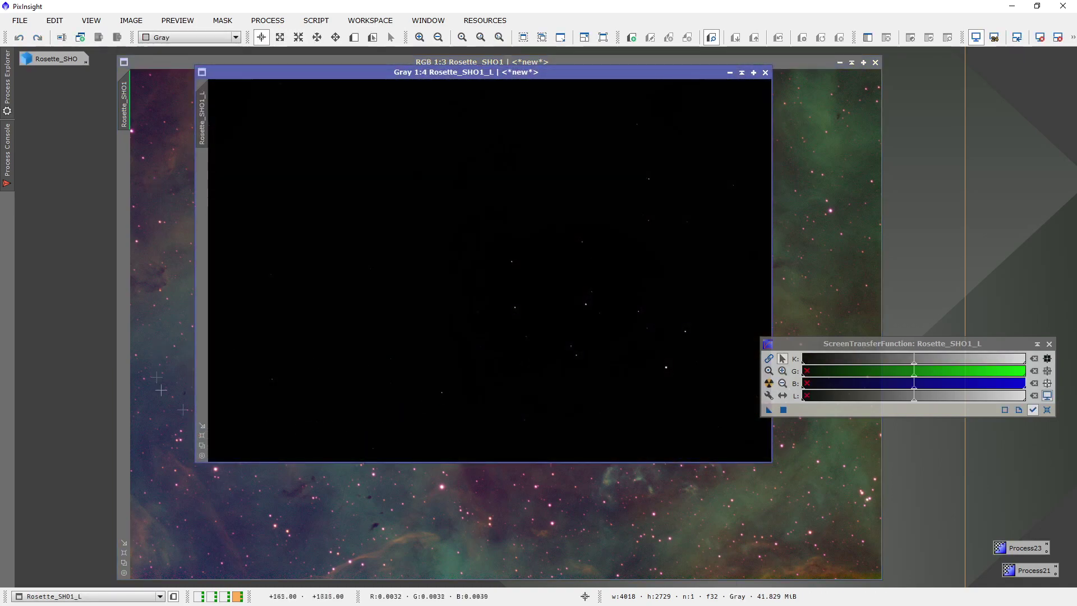
{"action": "left_click", "coordinate": [769, 382]}
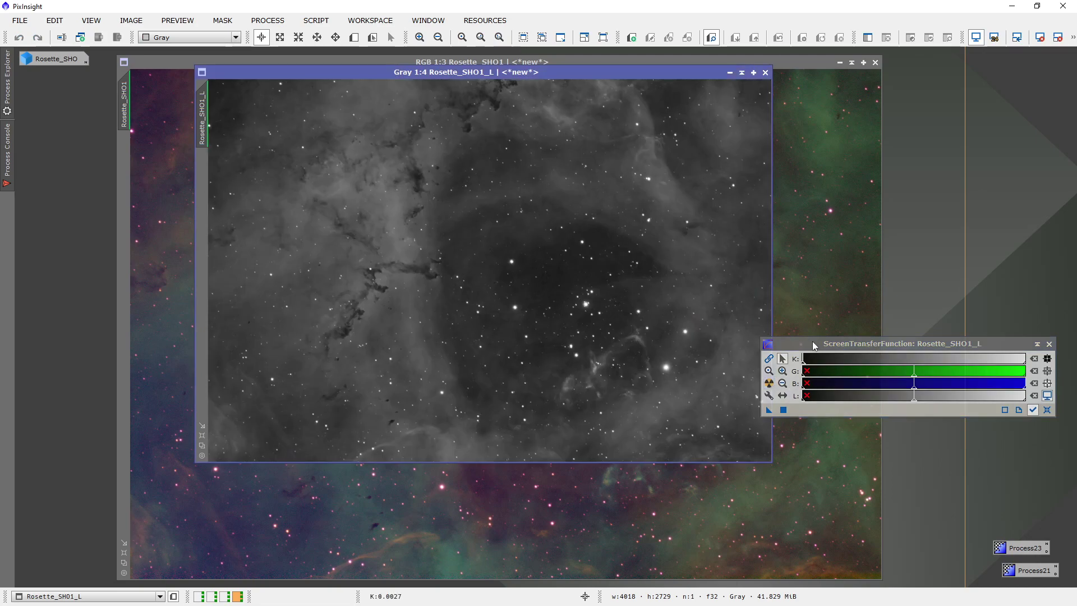
{"action": "left_click_drag", "start_coordinate": [814, 345], "coordinate": [823, 346]}
{"action": "left_click_drag", "start_coordinate": [556, 73], "coordinate": [448, 99]}
Bake the auto-stretch into Rosette_SHO1_L with HistogramTransformation, then reset the screen stretch
{"action": "left_click", "coordinate": [272, 21]}
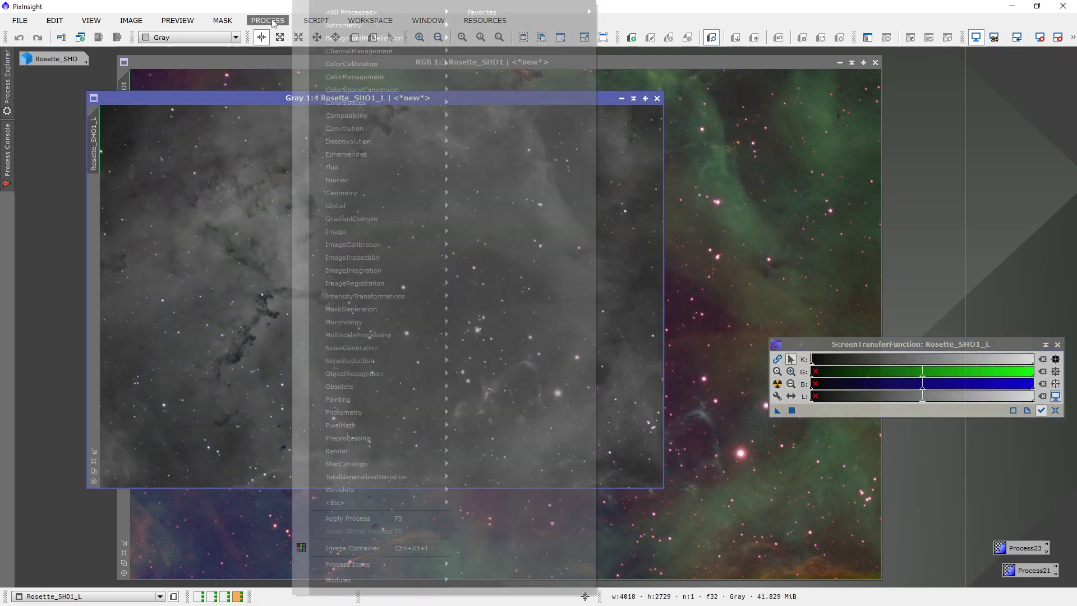
{"action": "mouse_move", "coordinate": [365, 296]}
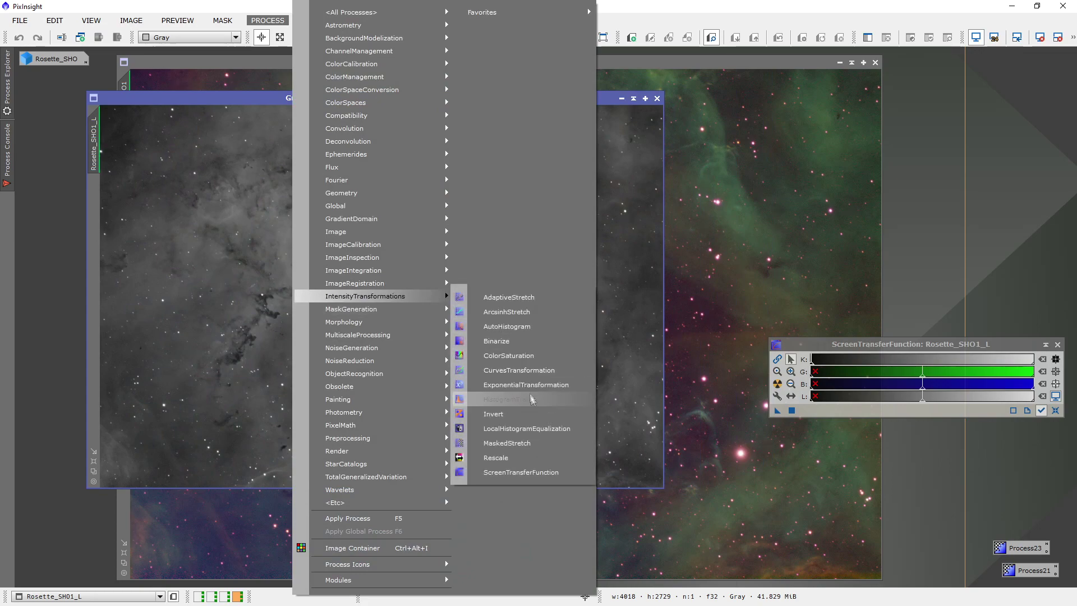
{"action": "left_click", "coordinate": [532, 399]}
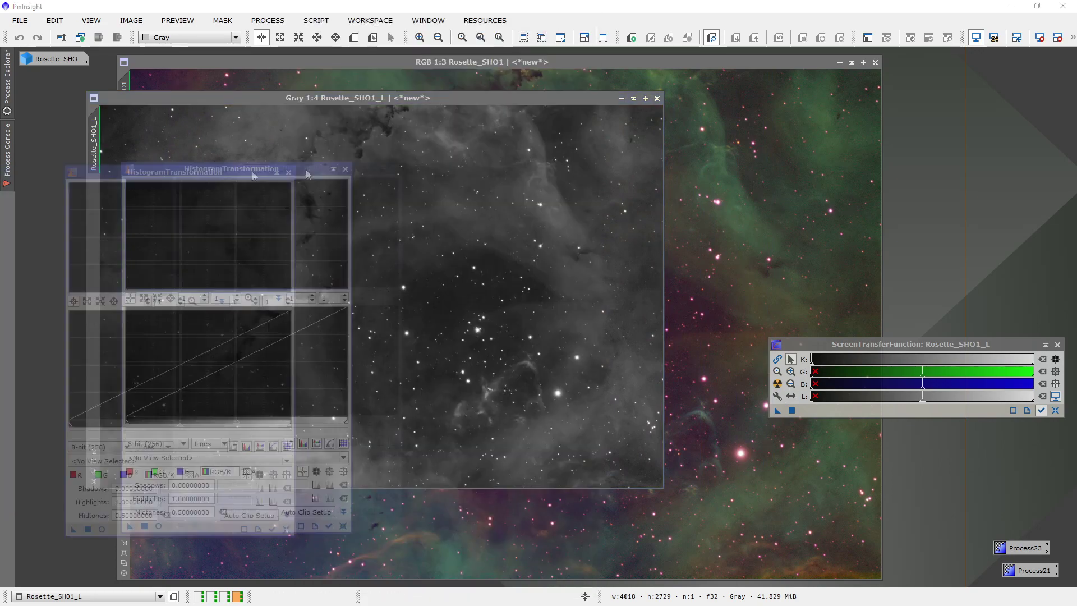
{"action": "left_click_drag", "start_coordinate": [307, 175], "coordinate": [718, 149]}
{"action": "left_click_drag", "start_coordinate": [515, 103], "coordinate": [500, 104]}
{"action": "left_click_drag", "start_coordinate": [802, 343], "coordinate": [813, 318]}
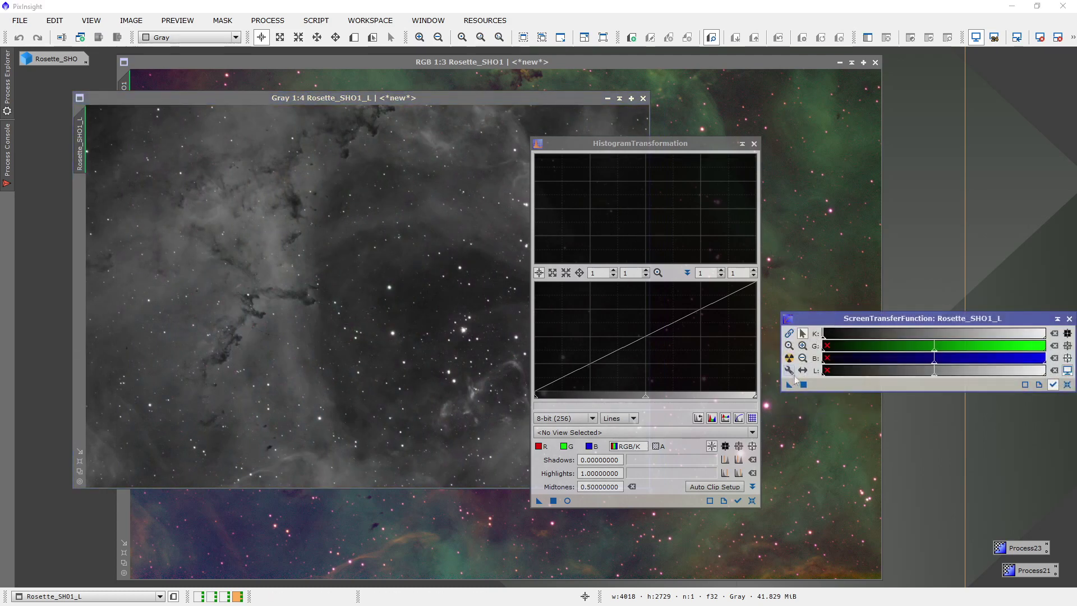
{"action": "left_click_drag", "start_coordinate": [788, 387], "coordinate": [595, 499]}
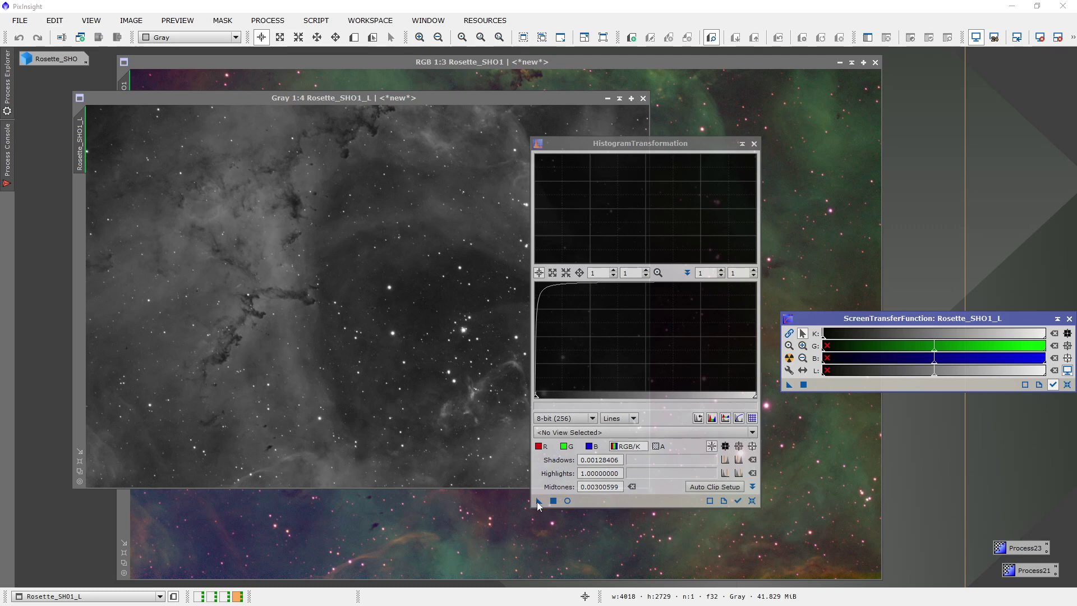
{"action": "left_click_drag", "start_coordinate": [537, 501], "coordinate": [310, 375]}
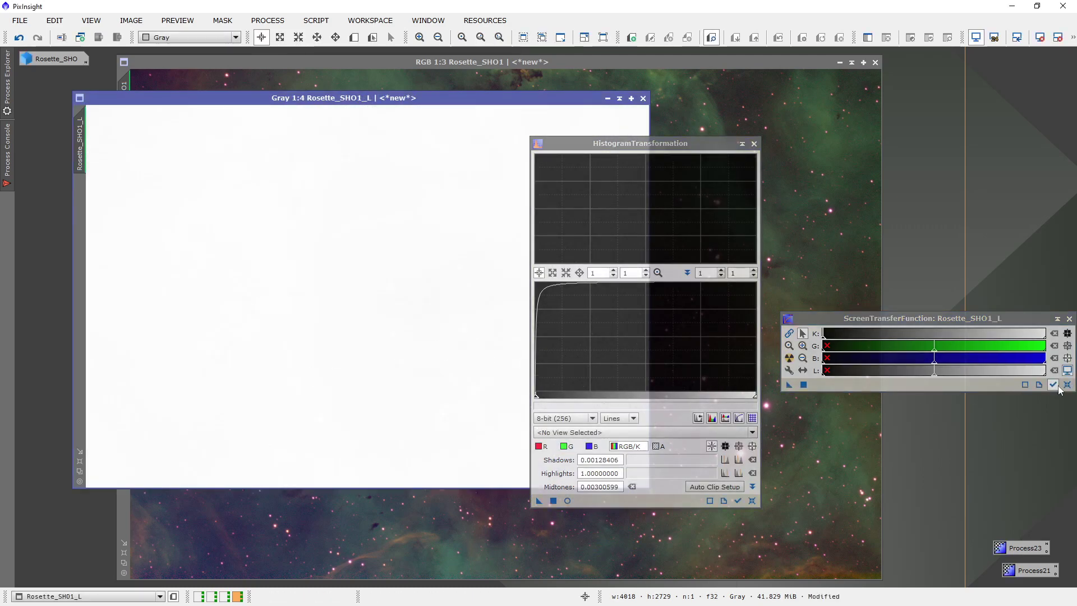
{"action": "left_click", "coordinate": [1066, 385]}
{"action": "left_click_drag", "start_coordinate": [649, 143], "coordinate": [849, 136]}
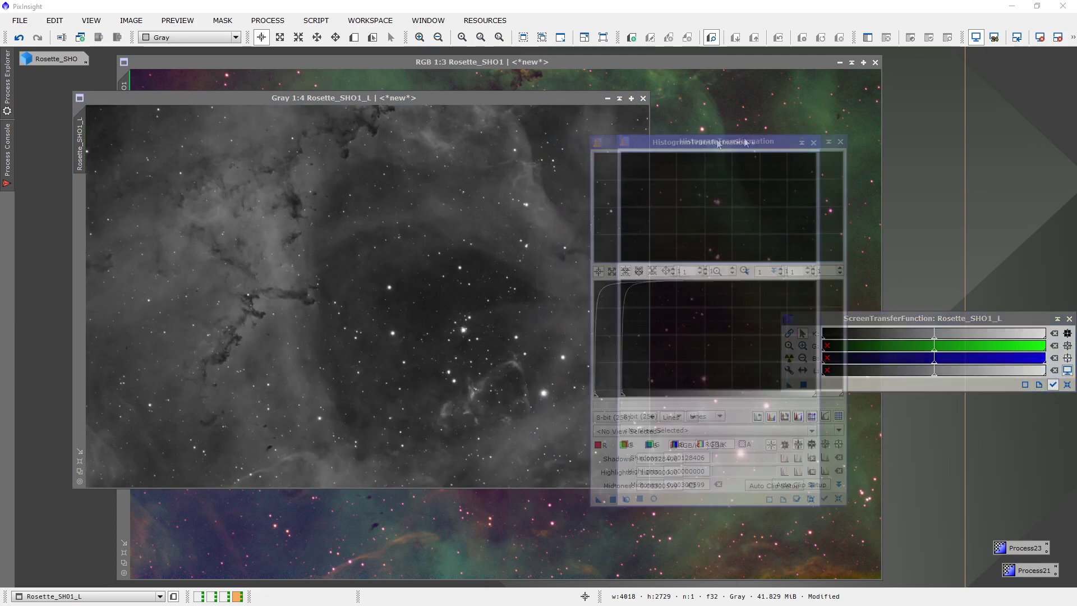
{"action": "left_click", "coordinate": [952, 136]}
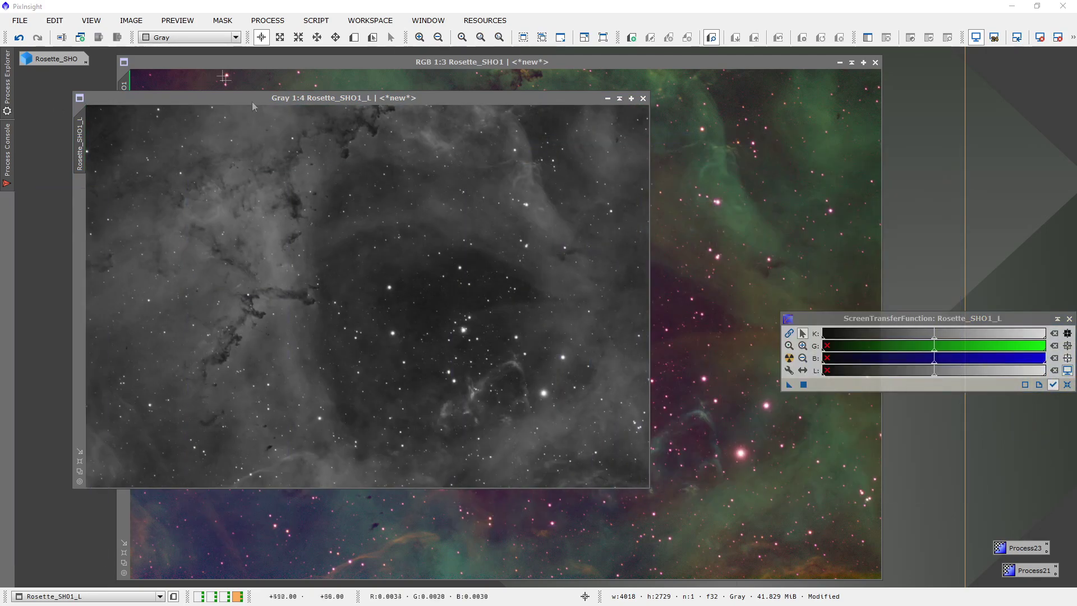
{"action": "left_click_drag", "start_coordinate": [277, 99], "coordinate": [371, 103]}
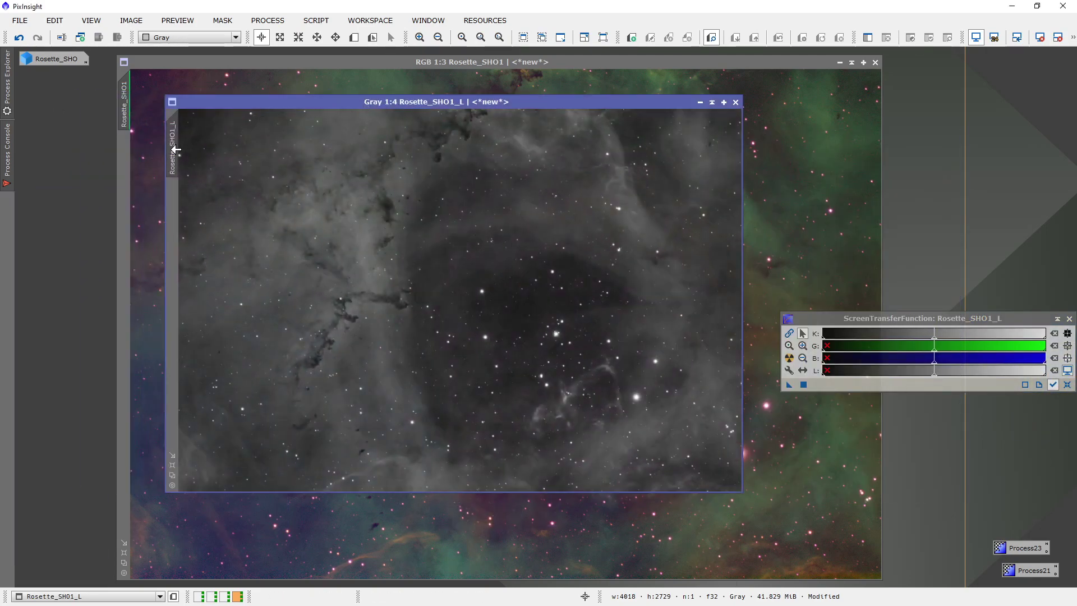
Clone Rosette_SHO1_L as Rosette_SHO1_L_clone and park the original as a minimized icon
{"action": "left_click_drag", "start_coordinate": [172, 149], "coordinate": [67, 169]}
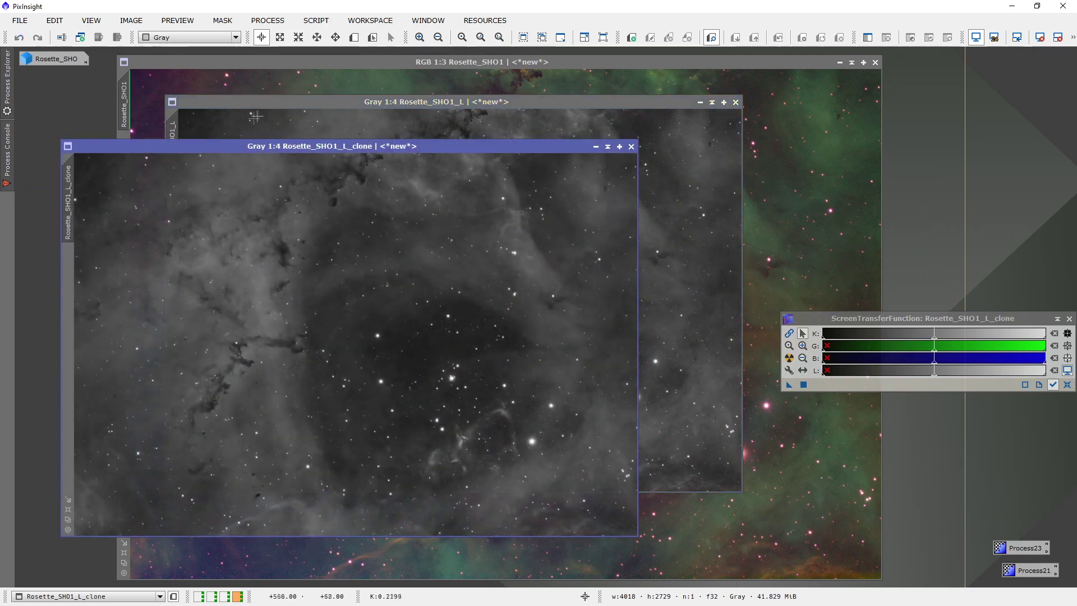
{"action": "left_click", "coordinate": [263, 99]}
{"action": "left_click", "coordinate": [699, 102]}
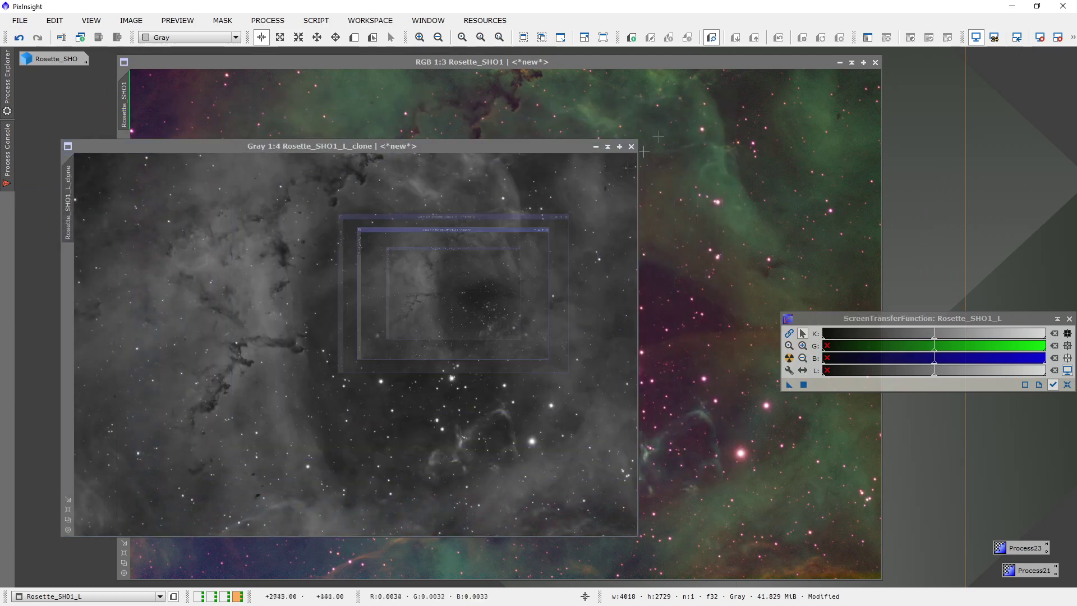
{"action": "left_click_drag", "start_coordinate": [504, 305], "coordinate": [991, 72]}
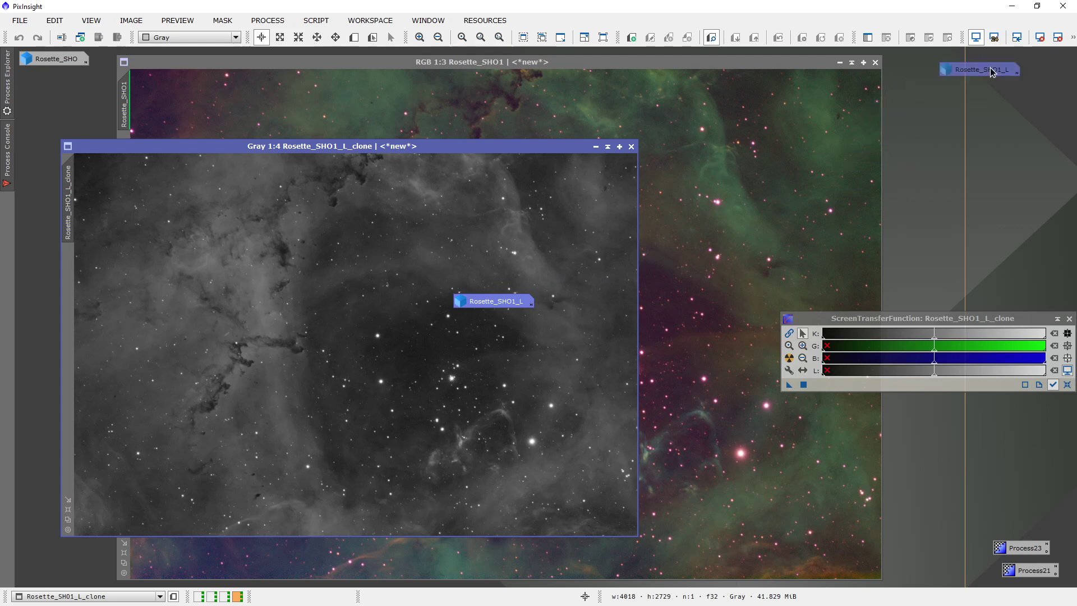
{"action": "left_click_drag", "start_coordinate": [362, 146], "coordinate": [361, 146]}
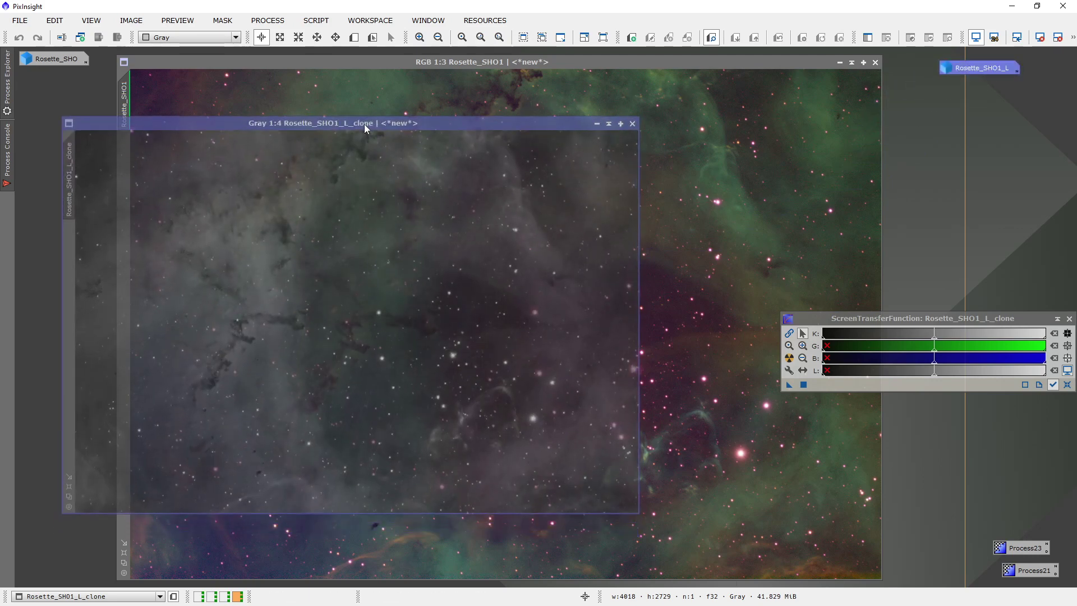
{"action": "left_click_drag", "start_coordinate": [365, 124], "coordinate": [366, 122]}
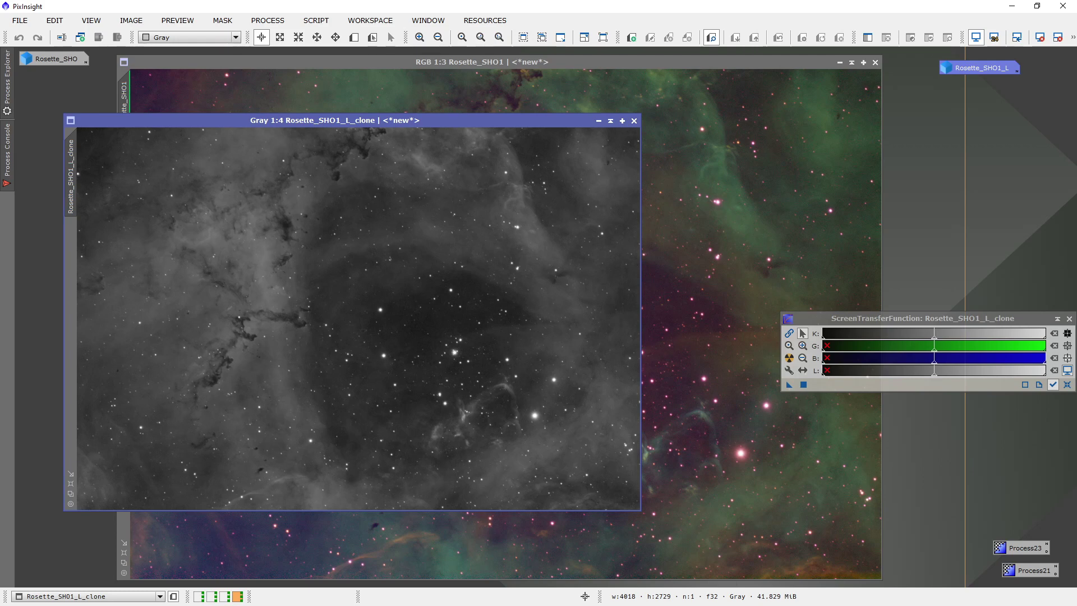
{"action": "left_click_drag", "start_coordinate": [328, 120], "coordinate": [342, 119]}
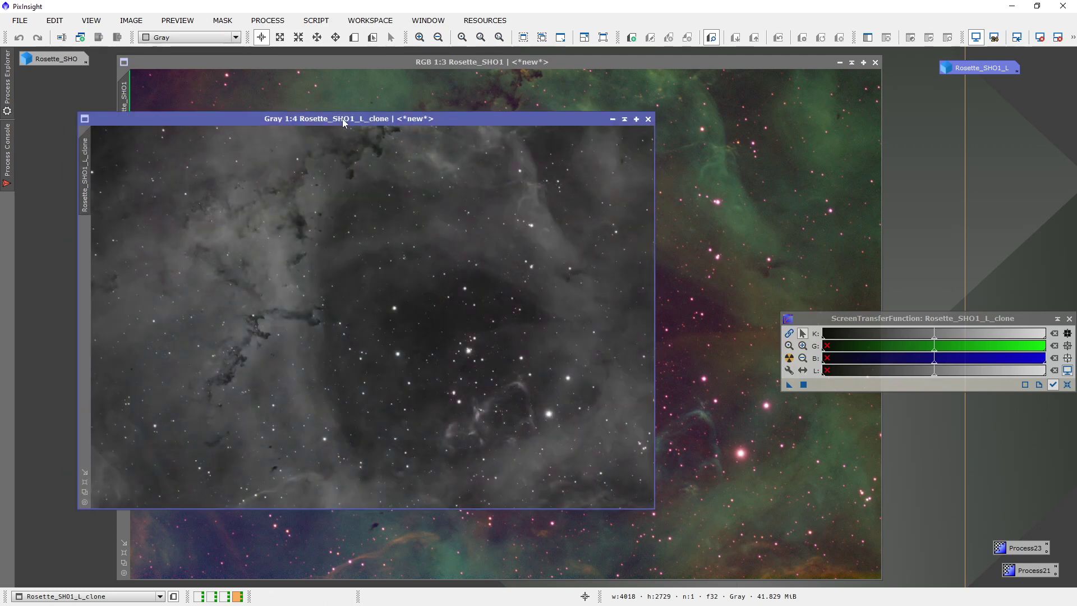
{"action": "left_click", "coordinate": [268, 20]}
{"action": "mouse_move", "coordinate": [365, 296]}
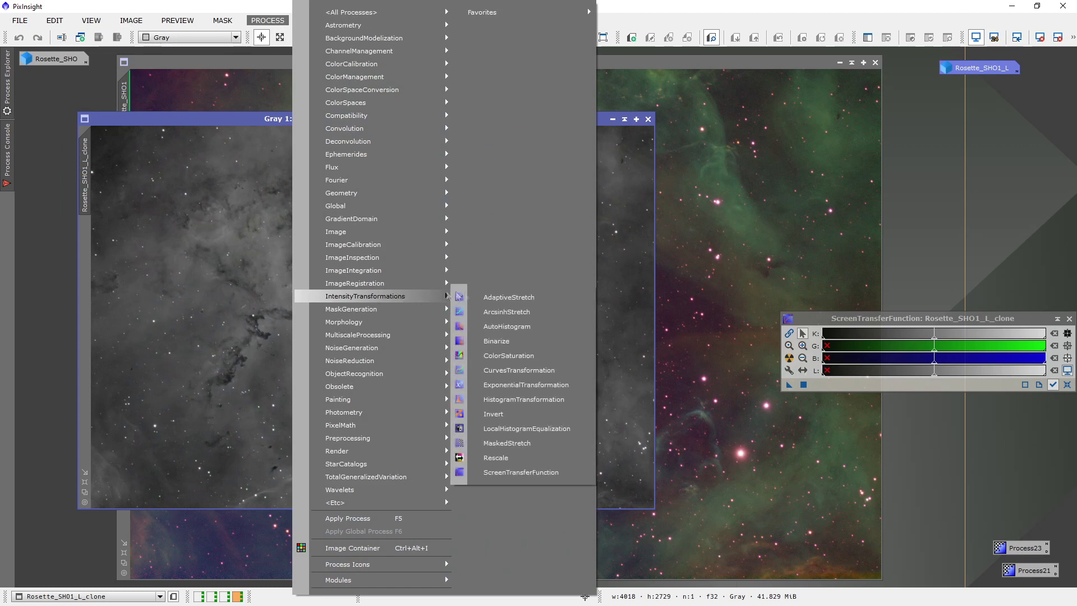
Open CurvesTransformation in linear interpolation with a Real-Time Preview of Rosette_SHO1_L_clone
{"action": "left_click", "coordinate": [522, 370]}
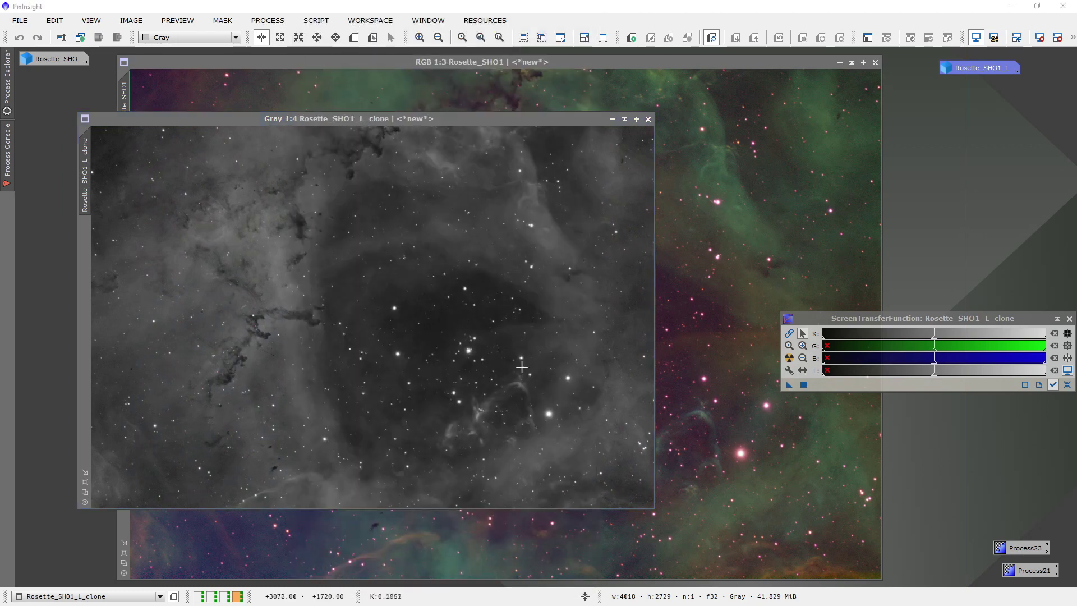
{"action": "left_click_drag", "start_coordinate": [296, 118], "coordinate": [626, 134]}
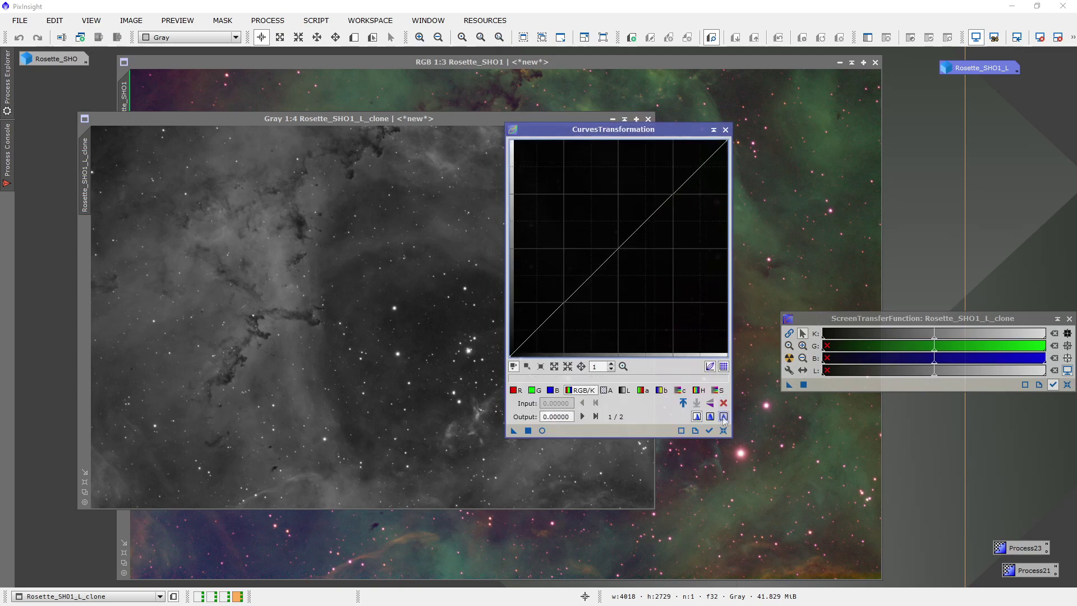
{"action": "left_click_drag", "start_coordinate": [617, 129], "coordinate": [719, 159]}
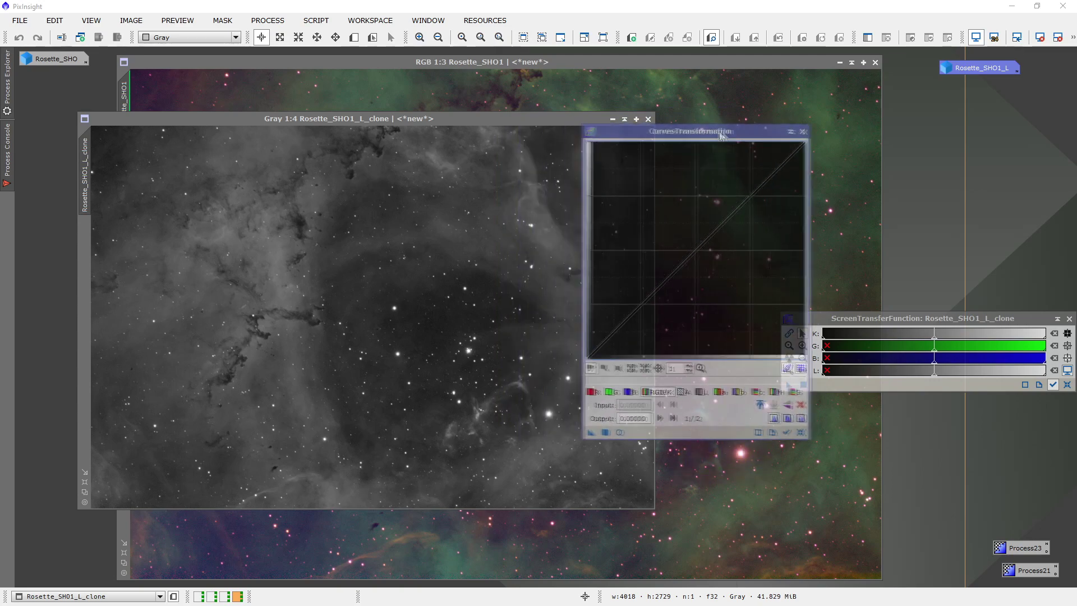
{"action": "left_click_drag", "start_coordinate": [939, 324], "coordinate": [941, 501]}
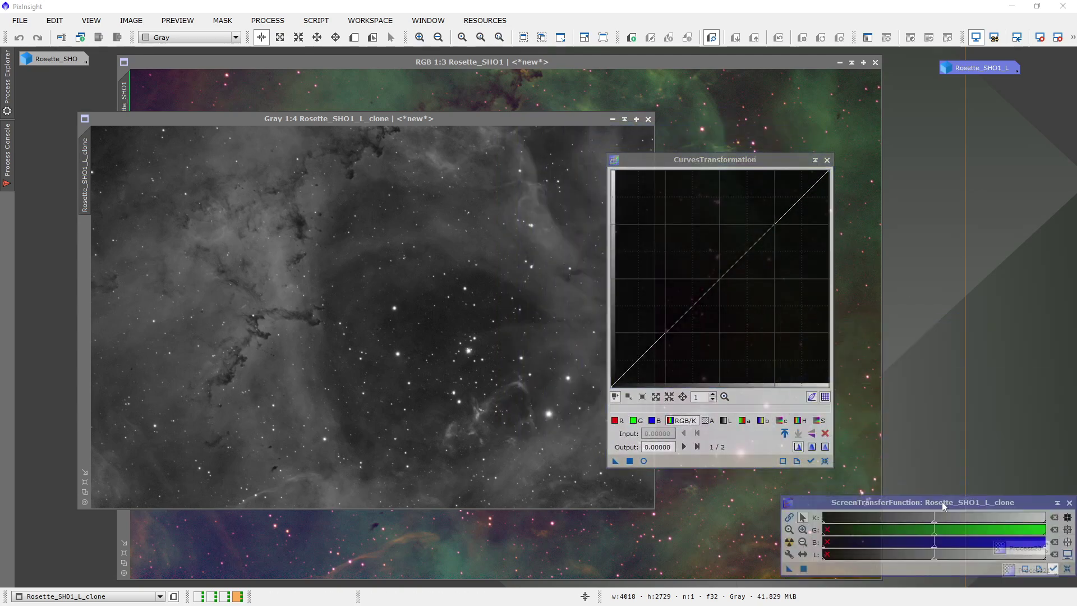
{"action": "left_click_drag", "start_coordinate": [749, 160], "coordinate": [799, 152]}
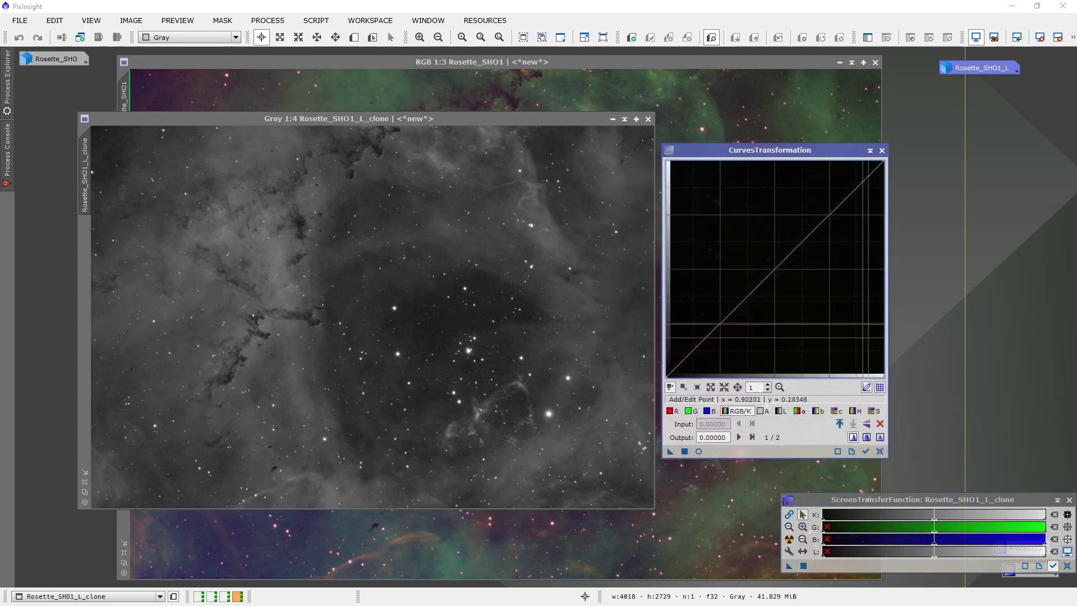
{"action": "left_click", "coordinate": [880, 439]}
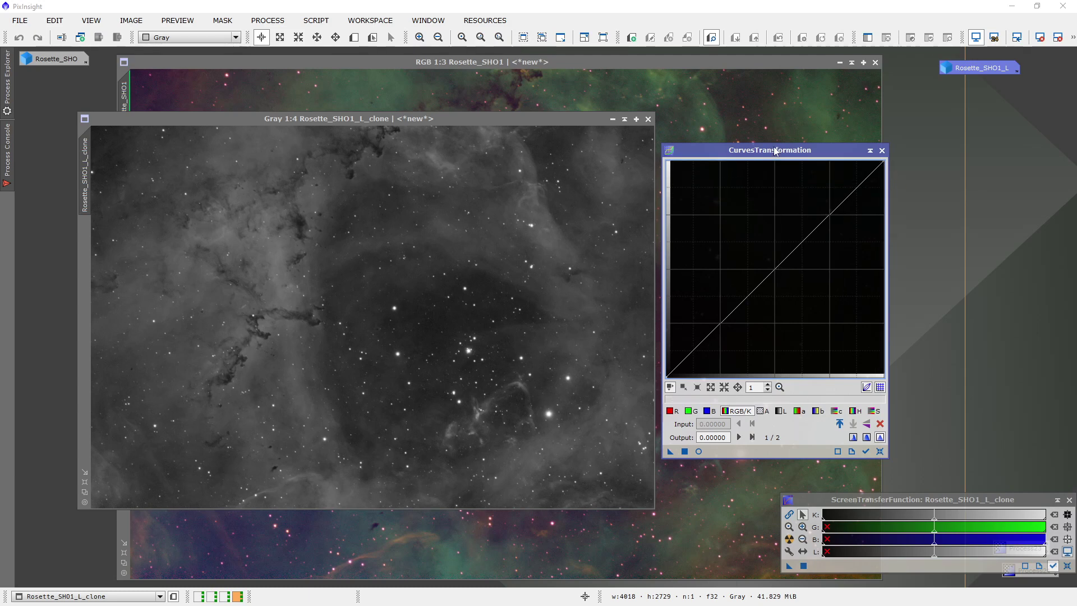
{"action": "left_click_drag", "start_coordinate": [775, 150], "coordinate": [837, 125]}
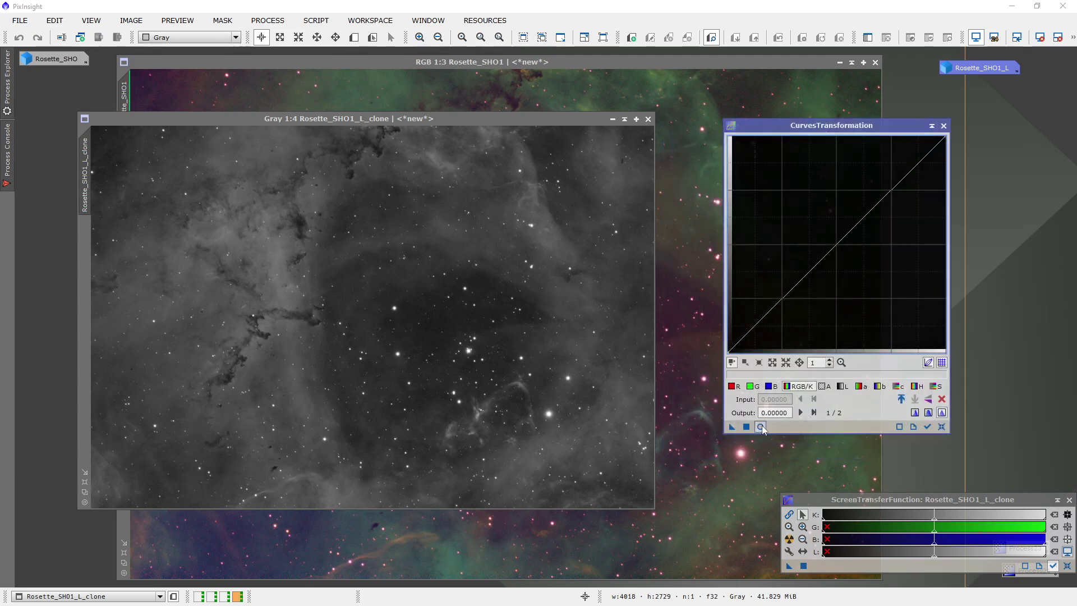
{"action": "left_click", "coordinate": [760, 426]}
{"action": "left_click_drag", "start_coordinate": [818, 129], "coordinate": [875, 119]}
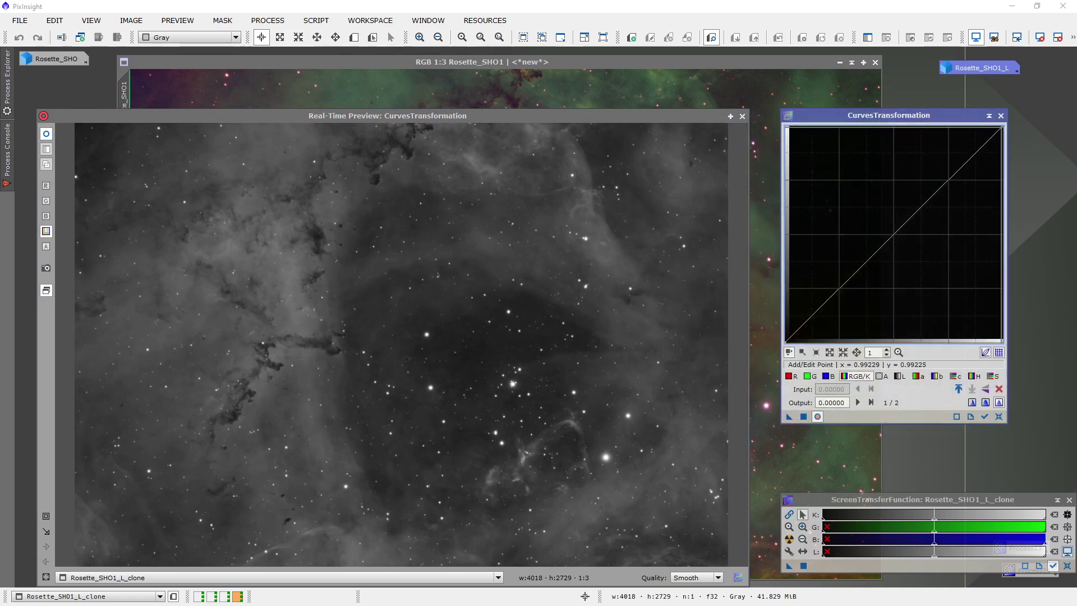
Pull the curve's top endpoint down to about 0.5 and raise the black point to about 0.23
{"action": "left_click_drag", "start_coordinate": [1002, 126], "coordinate": [1003, 232]}
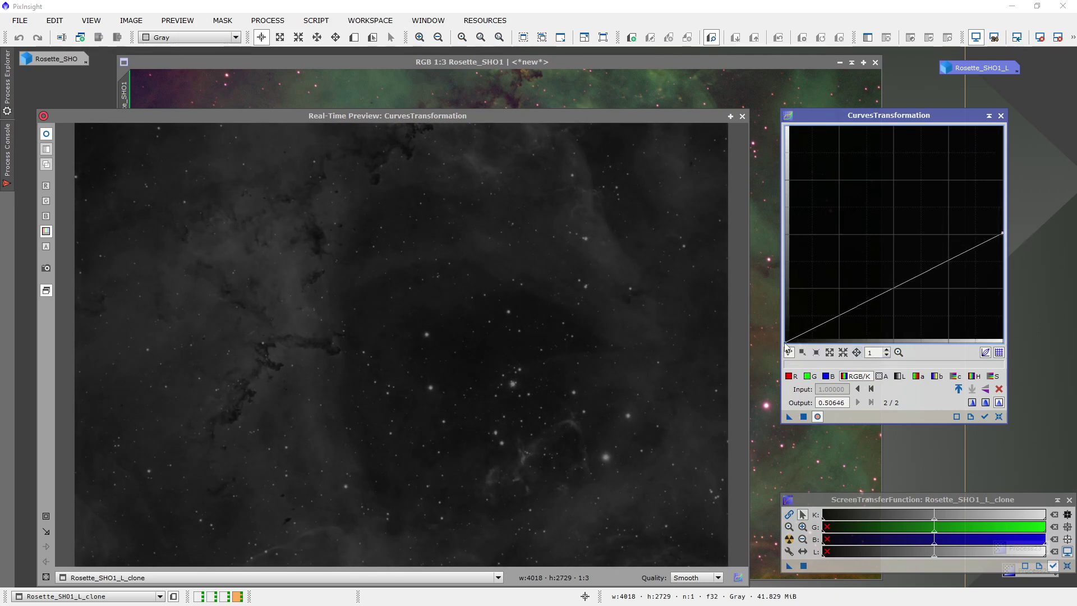
{"action": "left_click_drag", "start_coordinate": [791, 339], "coordinate": [788, 290]}
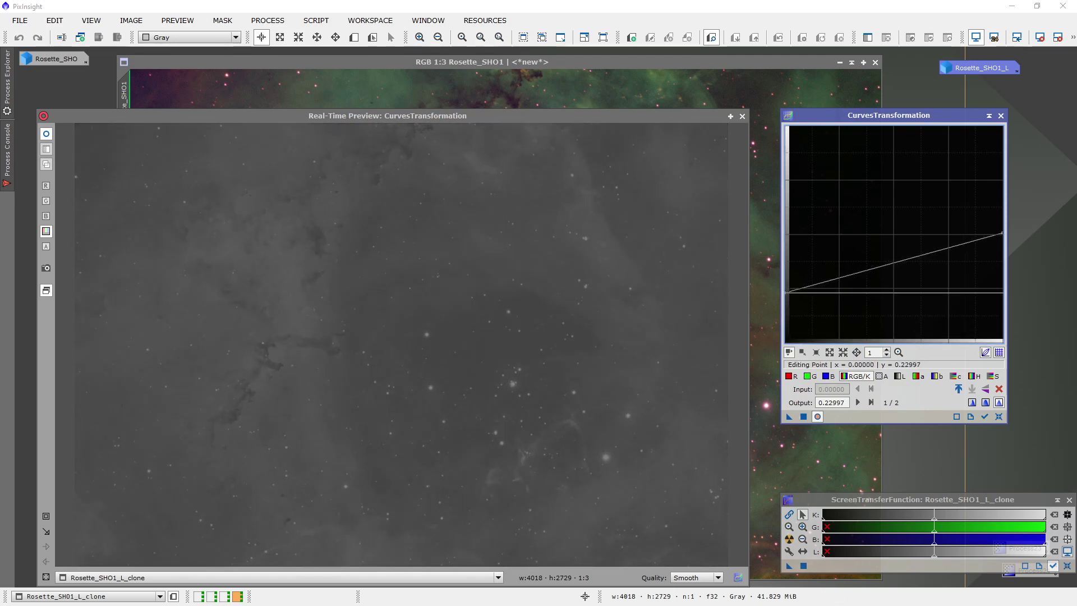
{"action": "left_click_drag", "start_coordinate": [787, 290], "coordinate": [787, 292]}
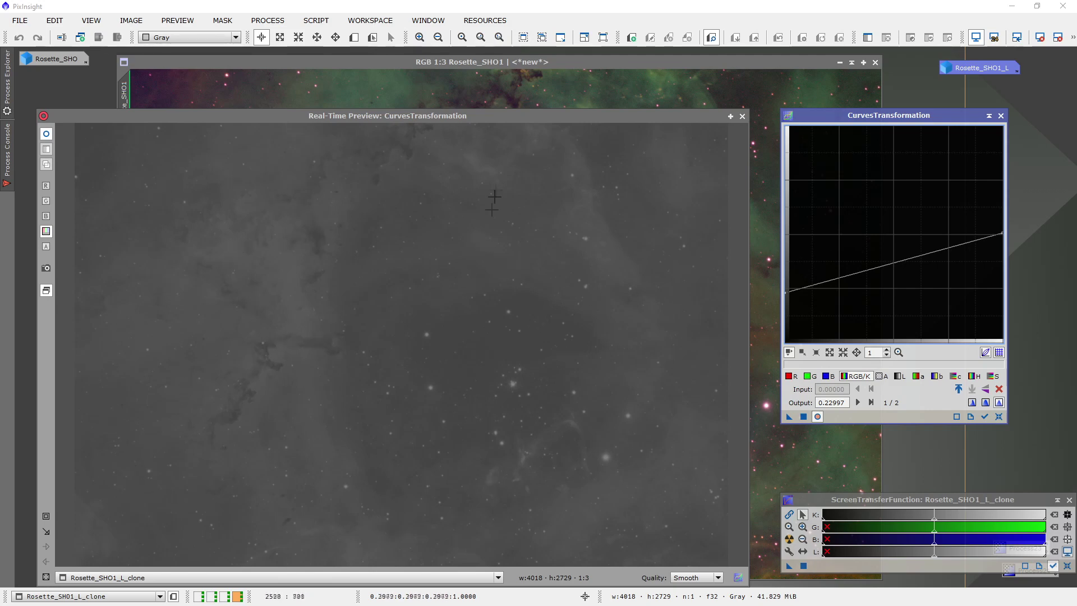
{"action": "left_click_drag", "start_coordinate": [489, 117], "coordinate": [489, 93]}
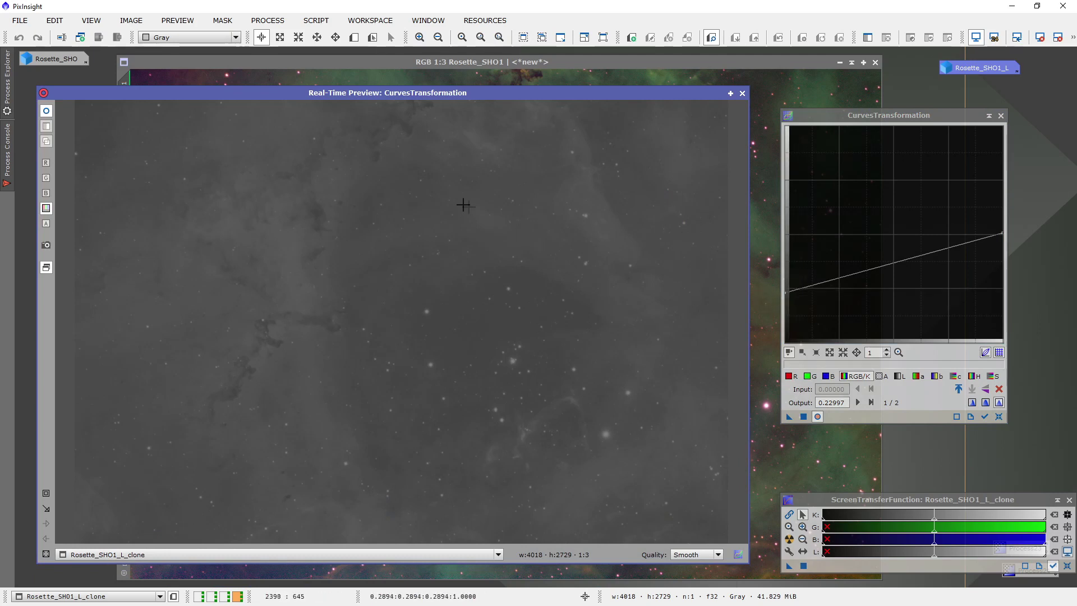
{"action": "left_click", "coordinate": [803, 416]}
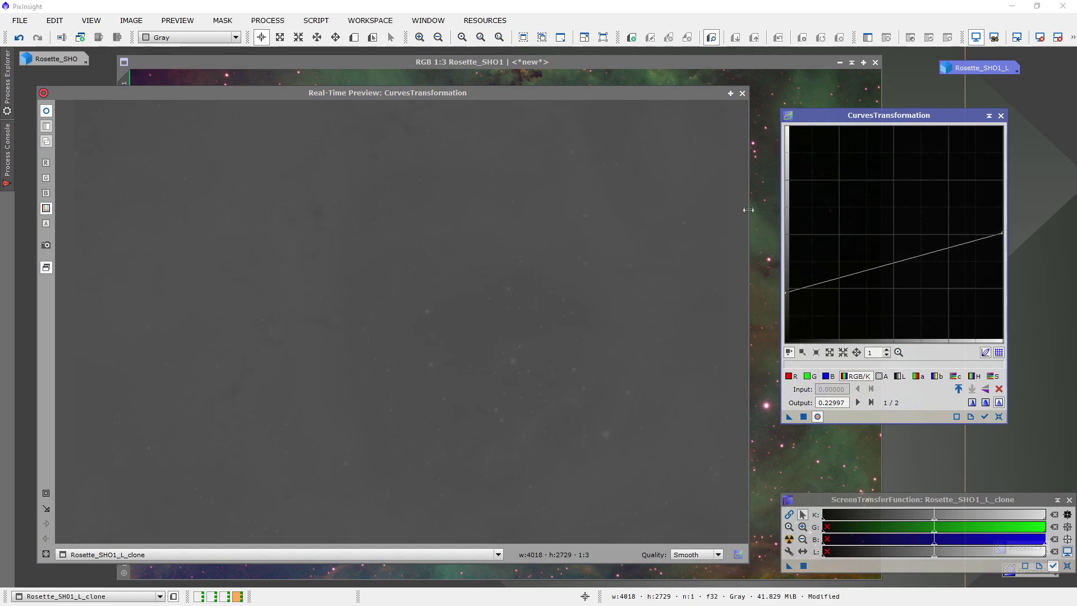
Close the preview, compare before/after with undo/redo, and rename the clone to low_contrast
{"action": "left_click", "coordinate": [741, 94]}
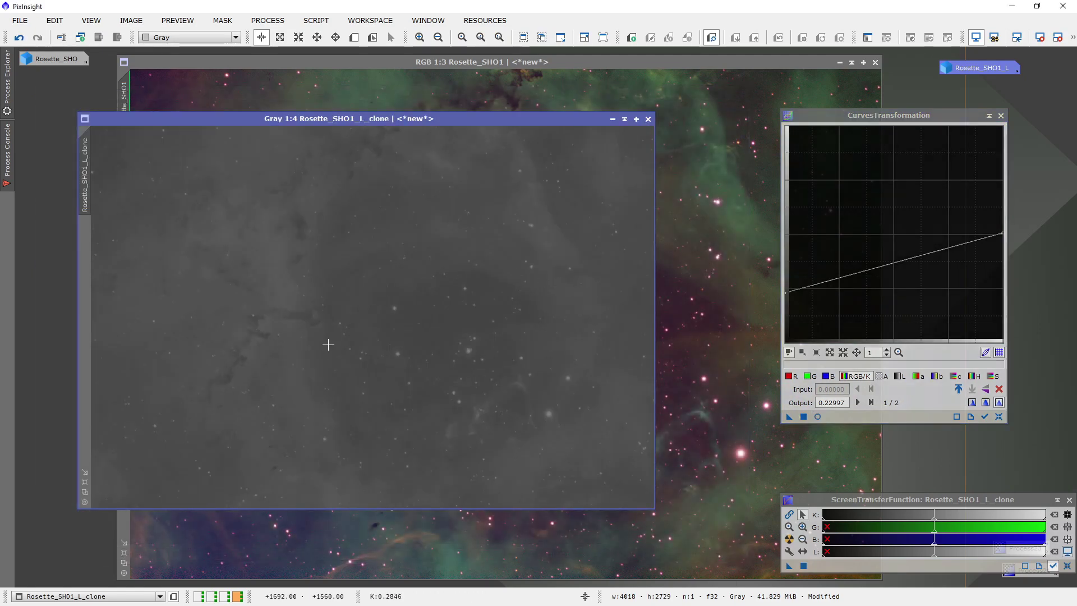
{"action": "key", "text": "ctrl+z"}
{"action": "key", "text": "ctrl+y"}
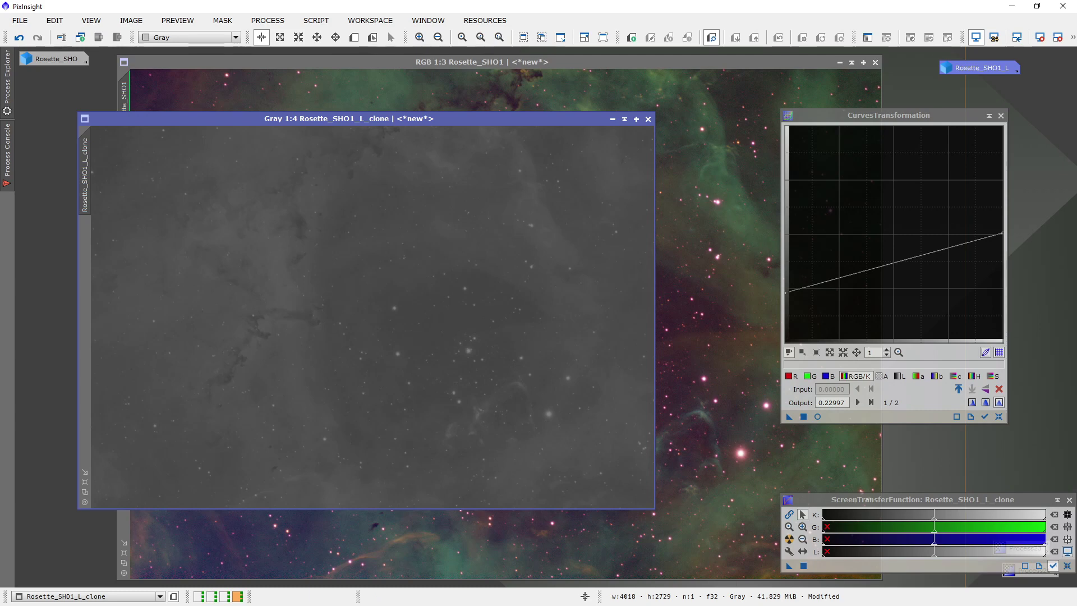
{"action": "double_click", "coordinate": [84, 162]}
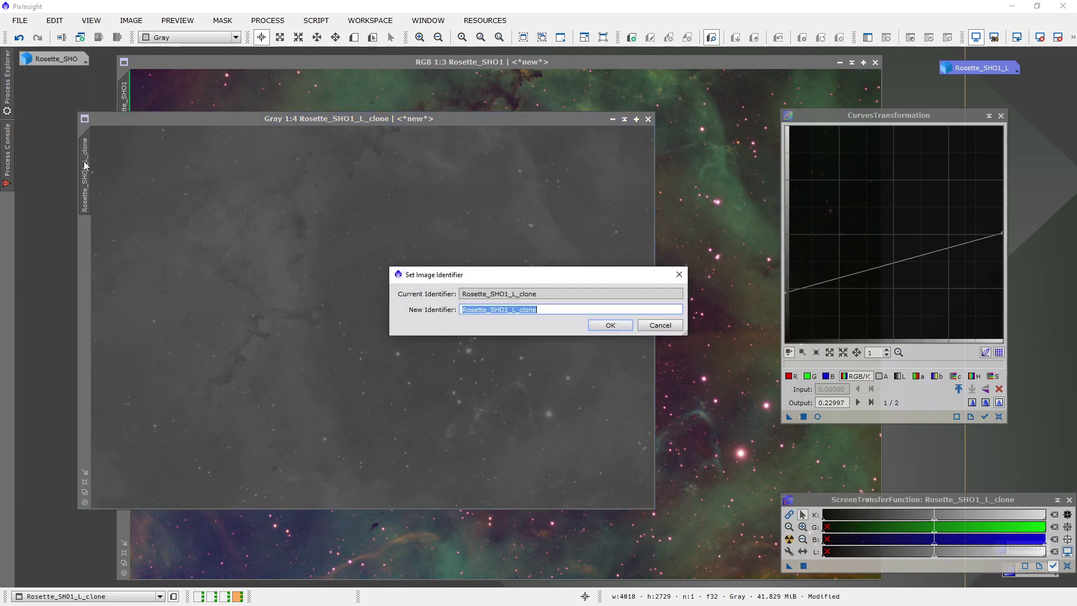
{"action": "key", "text": "BackSpace"}
{"action": "type", "text": "o"}
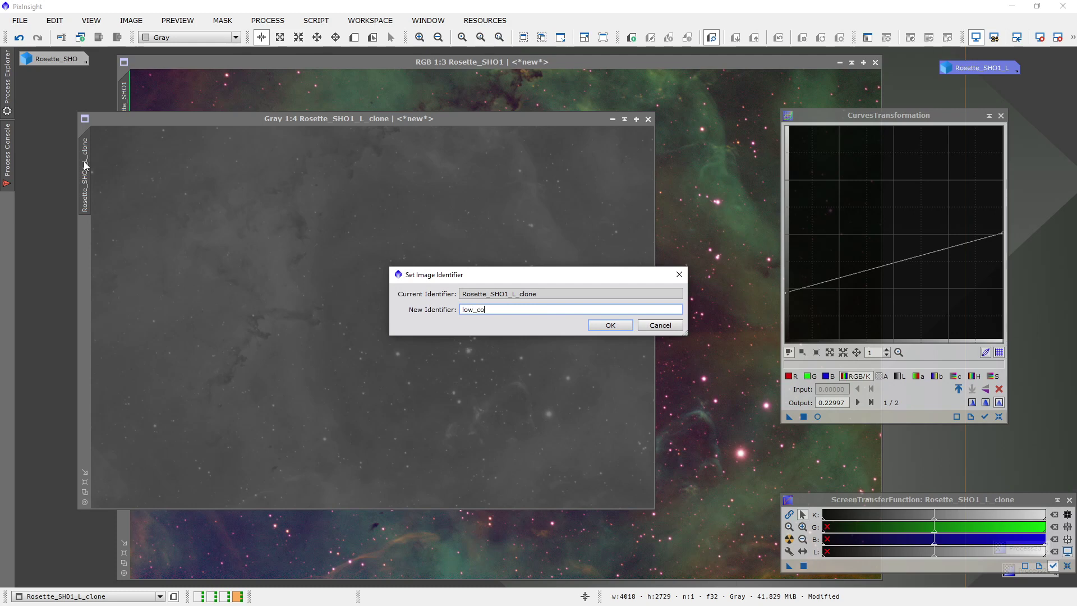
{"action": "type", "text": "ntrast"}
{"action": "key", "text": "Return"}
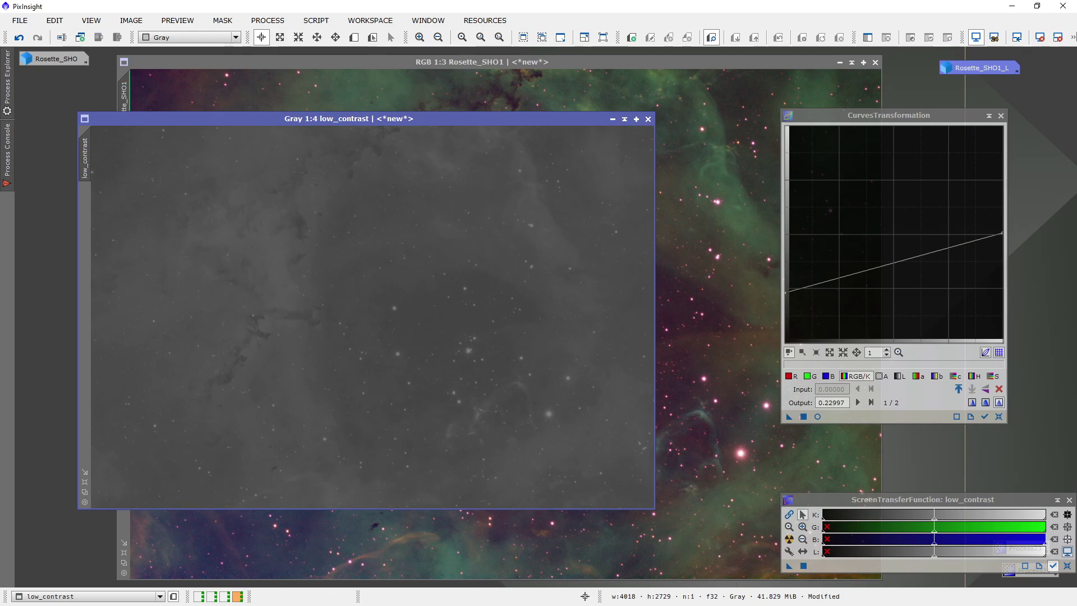
Move the curves and image windows aside and minimize low_contrast to an icon
{"action": "left_click_drag", "start_coordinate": [897, 115], "coordinate": [297, 161]}
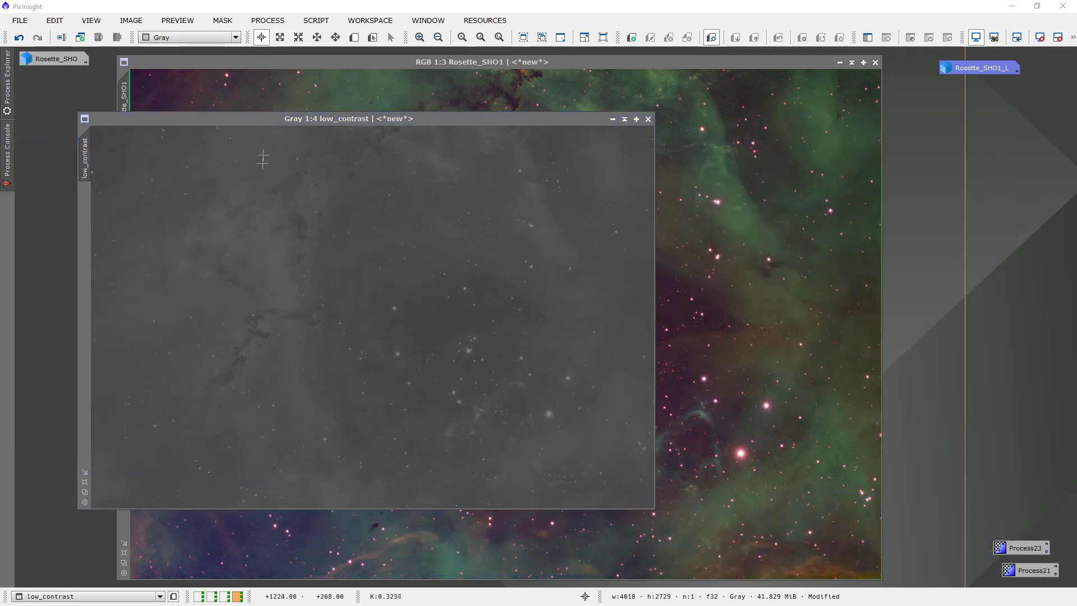
{"action": "left_click_drag", "start_coordinate": [243, 118], "coordinate": [459, 129]}
{"action": "left_click_drag", "start_coordinate": [310, 160], "coordinate": [129, 157]}
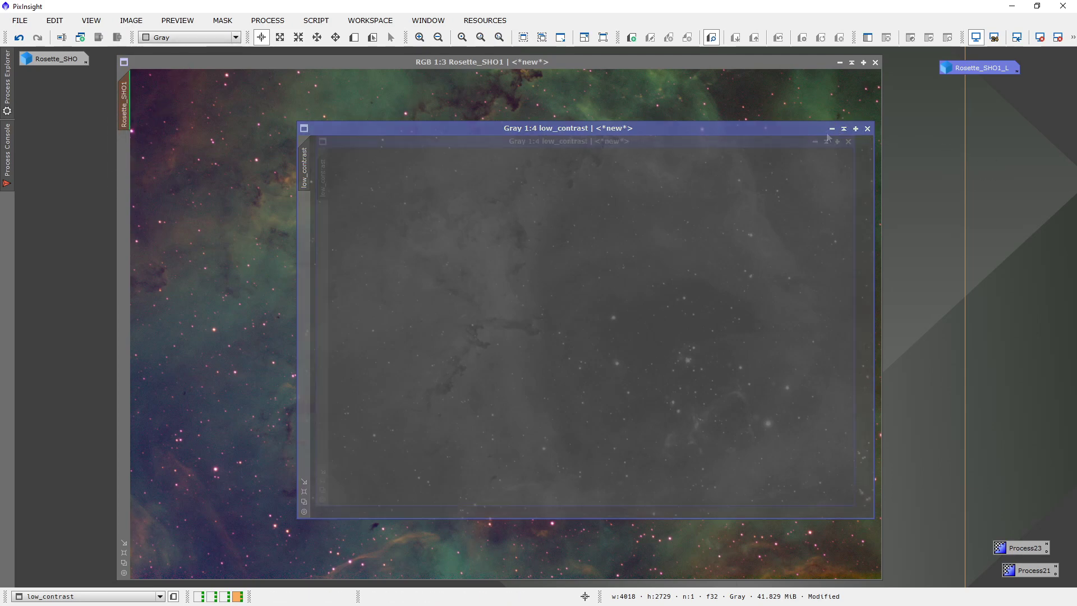
{"action": "left_click", "coordinate": [843, 129]}
Set low_contrast as the mask on Rosette_SHO1 and hide the mask overlay
{"action": "left_click_drag", "start_coordinate": [617, 327], "coordinate": [962, 112]}
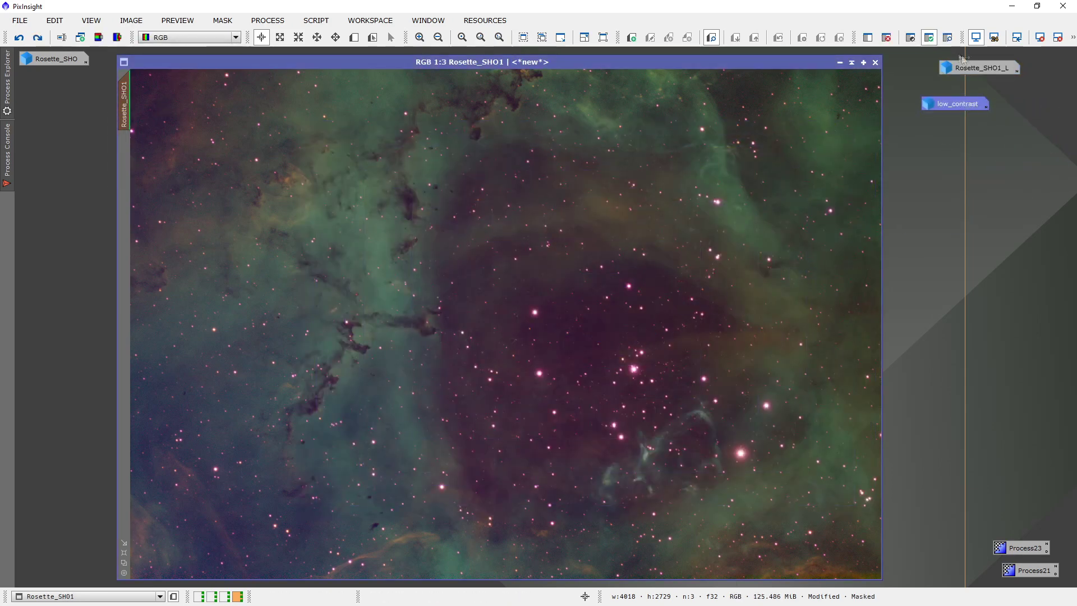
{"action": "left_click", "coordinate": [947, 38]}
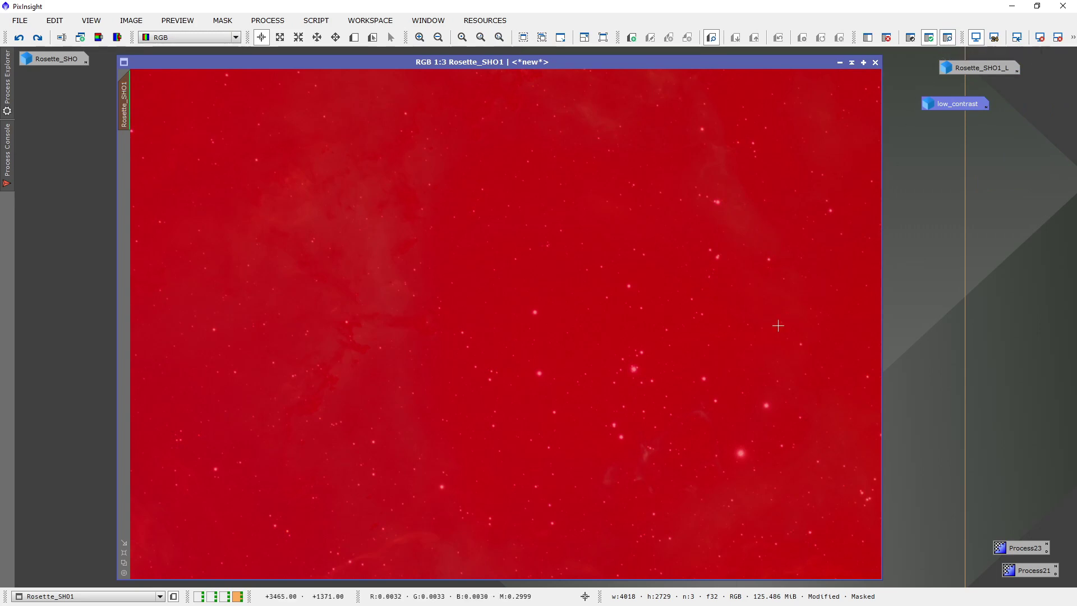
{"action": "left_click", "coordinate": [222, 21]}
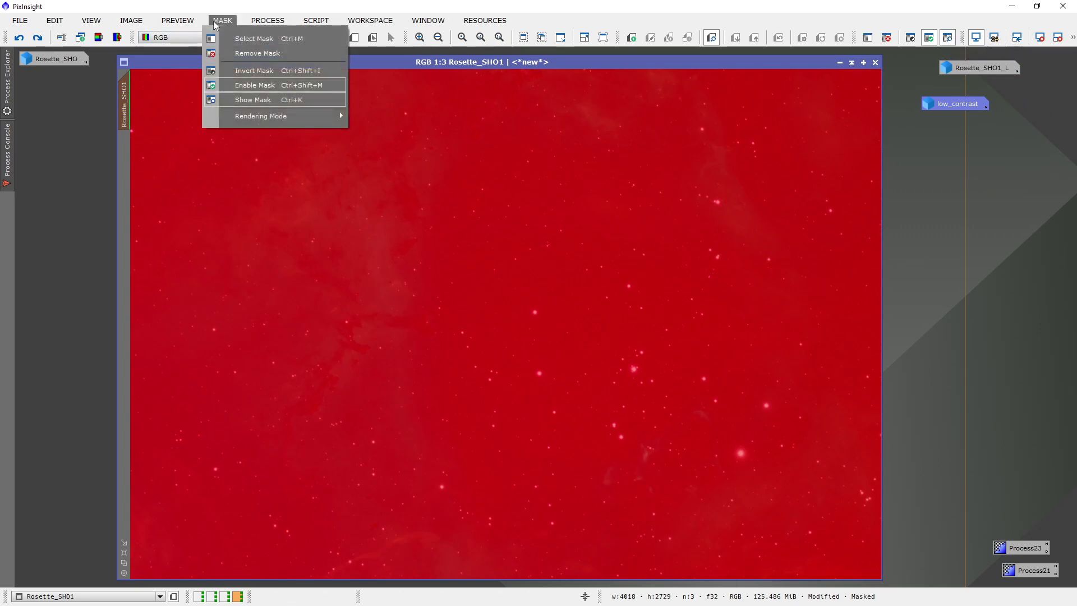
{"action": "left_click", "coordinate": [253, 99]}
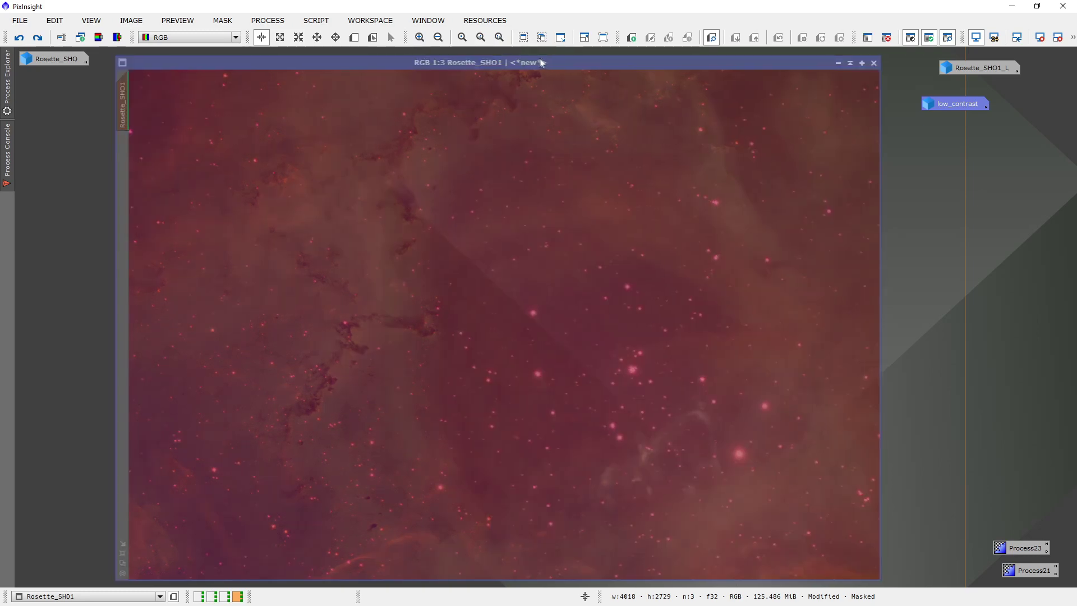
{"action": "left_click_drag", "start_coordinate": [545, 62], "coordinate": [533, 59]}
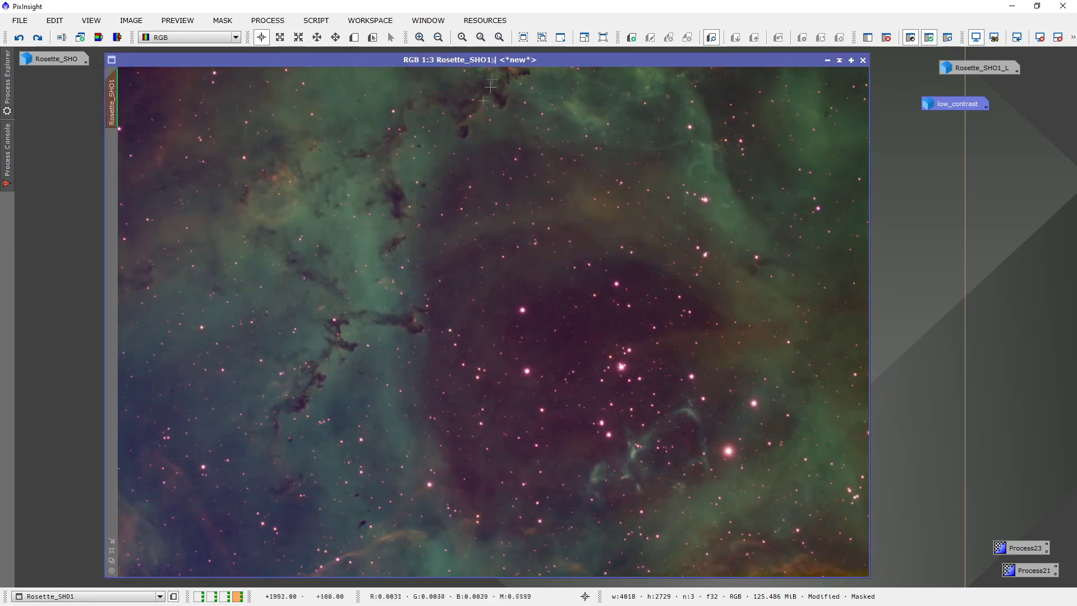
{"action": "left_click", "coordinate": [272, 21]}
{"action": "mouse_move", "coordinate": [352, 12]}
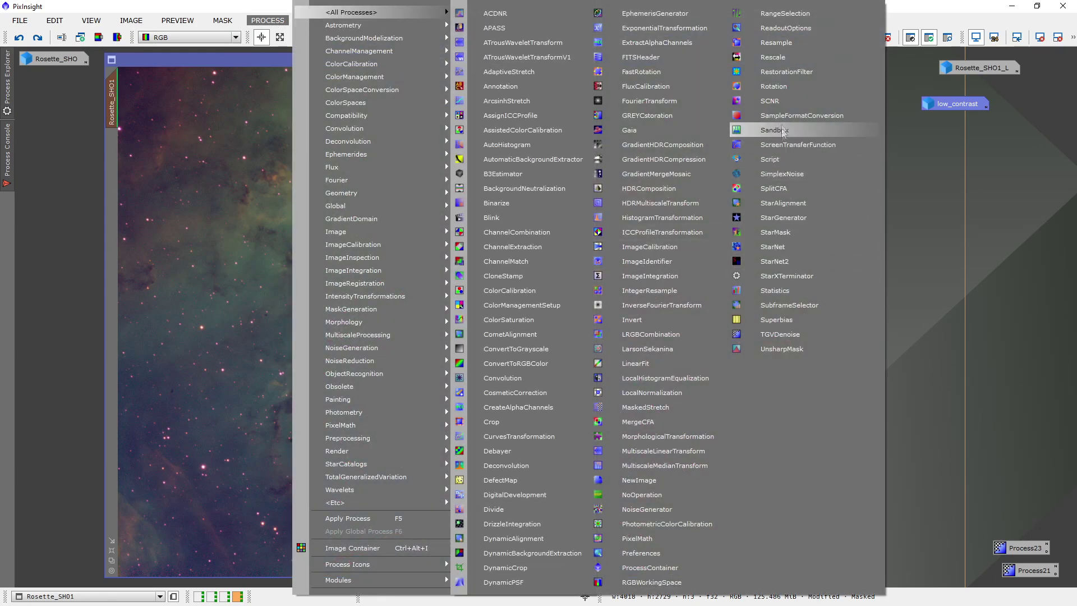
Reset TGVDenoise, inspect its CIE L*a*b* chrominance and lightness tabs, then return to RGB/K
{"action": "left_click", "coordinate": [785, 334]}
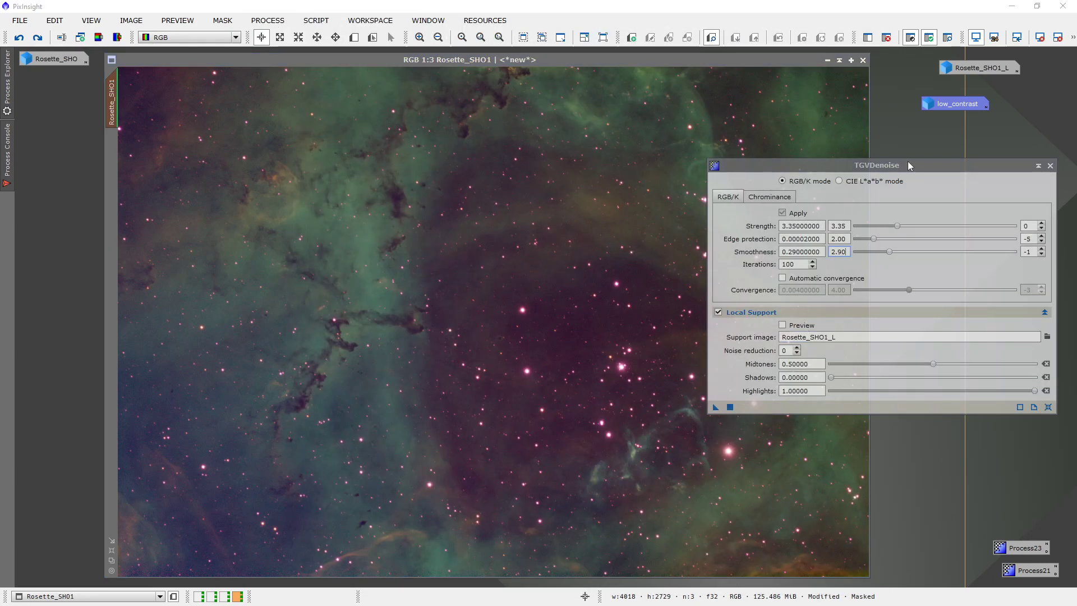
{"action": "left_click", "coordinate": [1047, 407]}
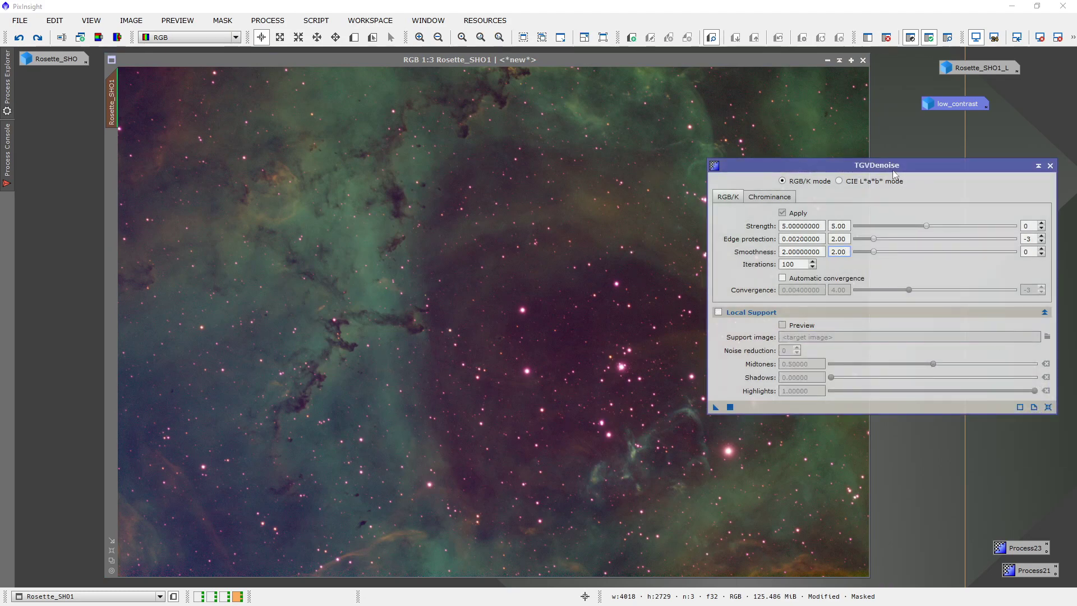
{"action": "left_click_drag", "start_coordinate": [888, 166], "coordinate": [892, 156]}
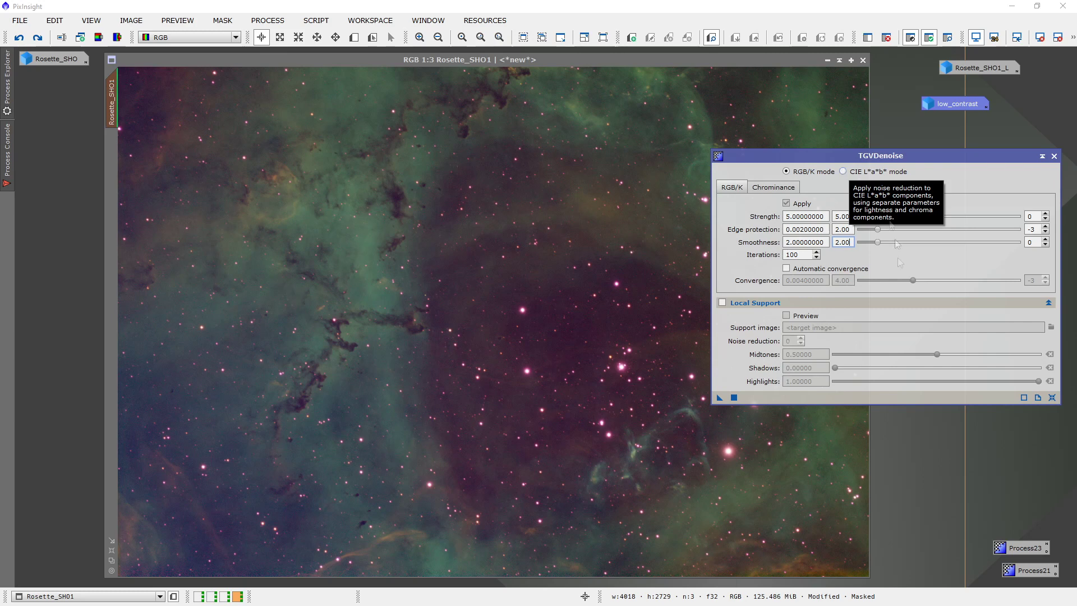
{"action": "left_click", "coordinate": [843, 171]}
{"action": "left_click", "coordinate": [782, 188]}
{"action": "left_click", "coordinate": [743, 188]}
{"action": "left_click", "coordinate": [781, 188]}
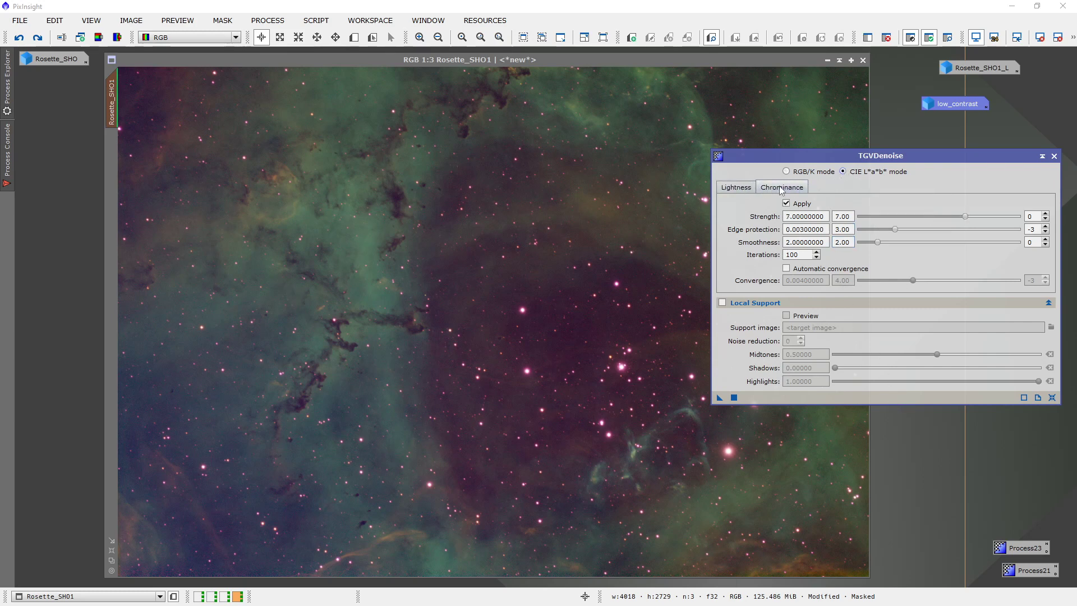
{"action": "left_click", "coordinate": [748, 191]}
{"action": "left_click", "coordinate": [787, 172]}
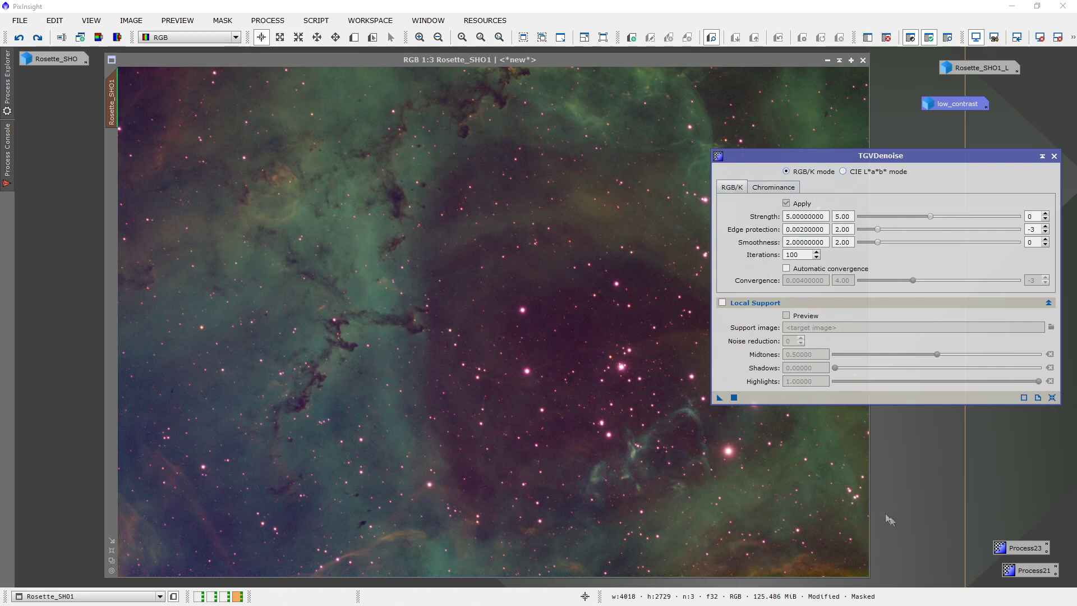
Reposition TGVDenoise and collapse, then re-expand, its Local Support section
{"action": "left_click_drag", "start_coordinate": [856, 160], "coordinate": [833, 154]}
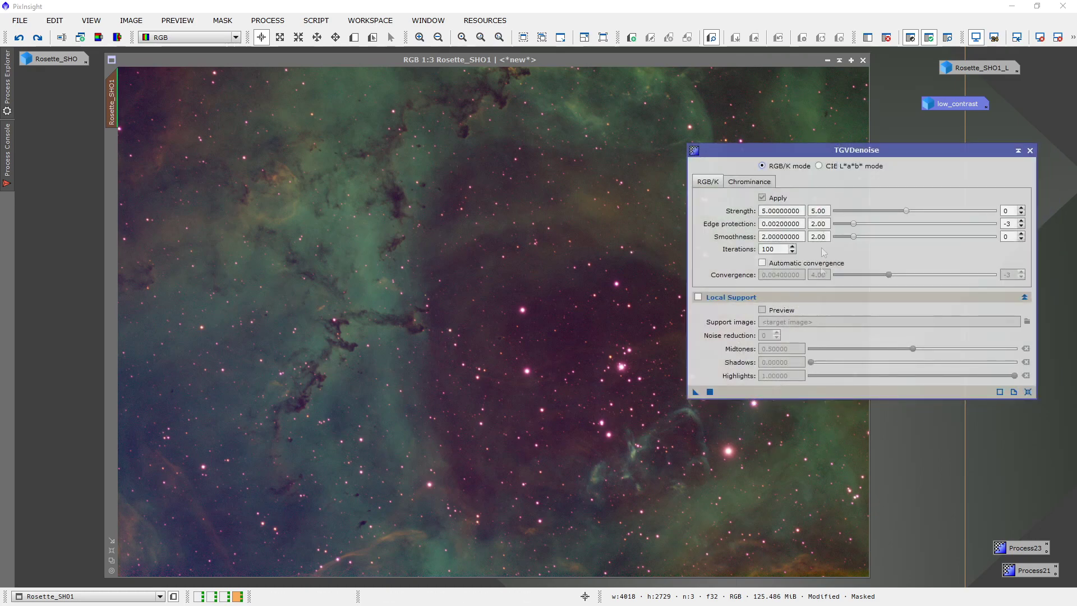
{"action": "left_click_drag", "start_coordinate": [807, 151], "coordinate": [743, 152]}
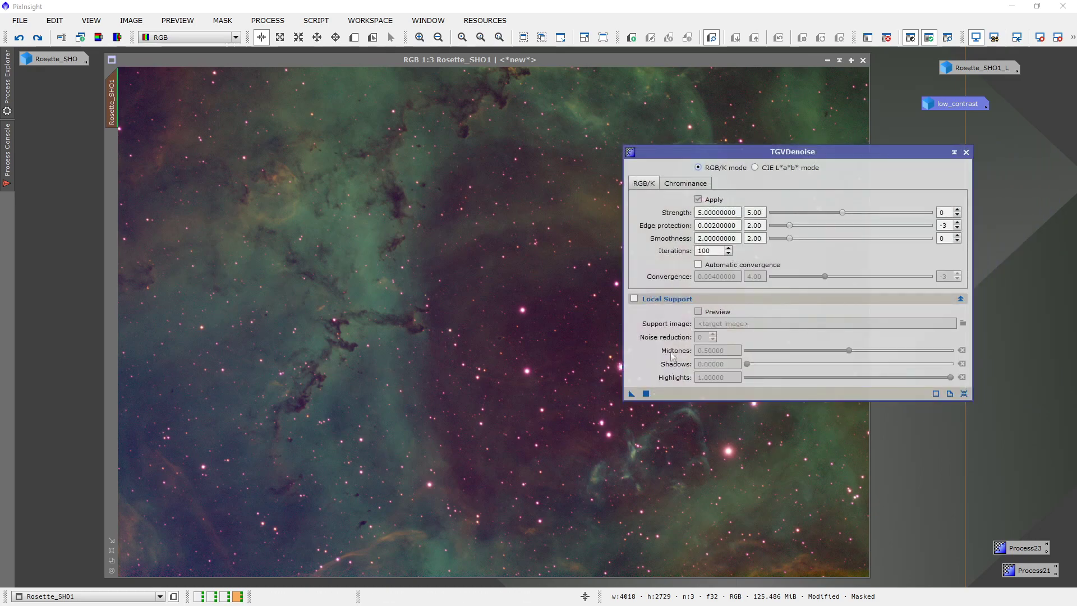
{"action": "left_click", "coordinate": [960, 299]}
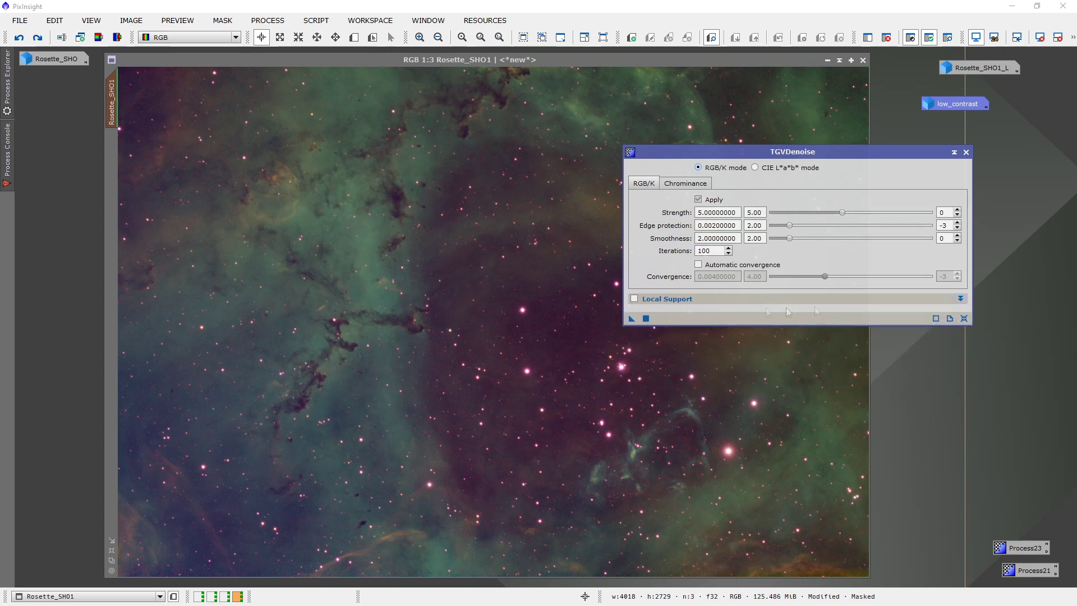
{"action": "left_click_drag", "start_coordinate": [746, 153], "coordinate": [742, 142]}
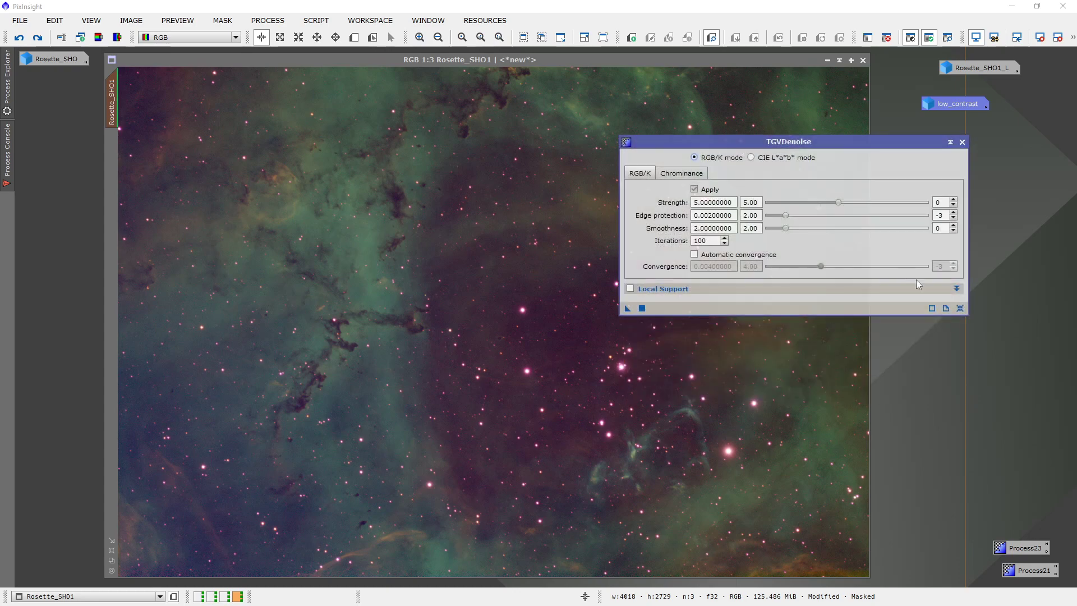
{"action": "left_click", "coordinate": [957, 288]}
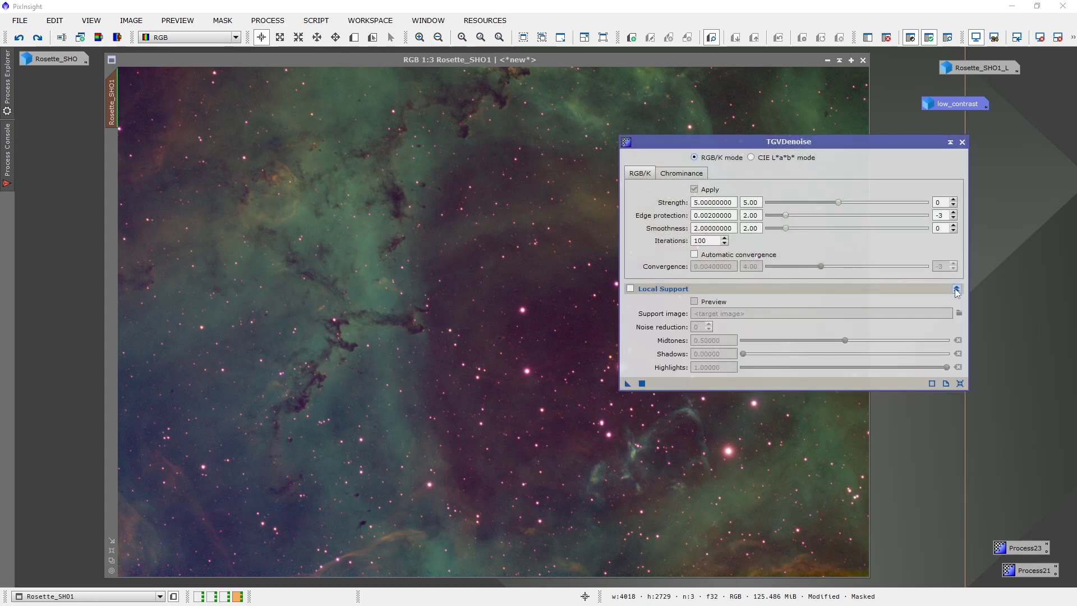
Check Local Support and choose Rosette_SHO1_L as the support image
{"action": "left_click", "coordinate": [631, 289]}
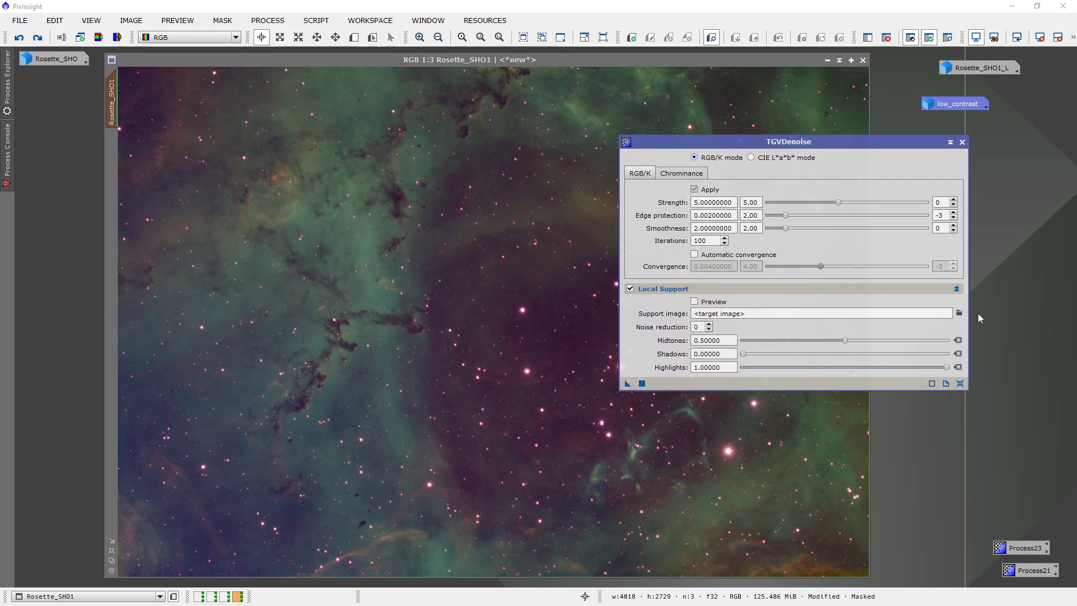
{"action": "left_click", "coordinate": [959, 313]}
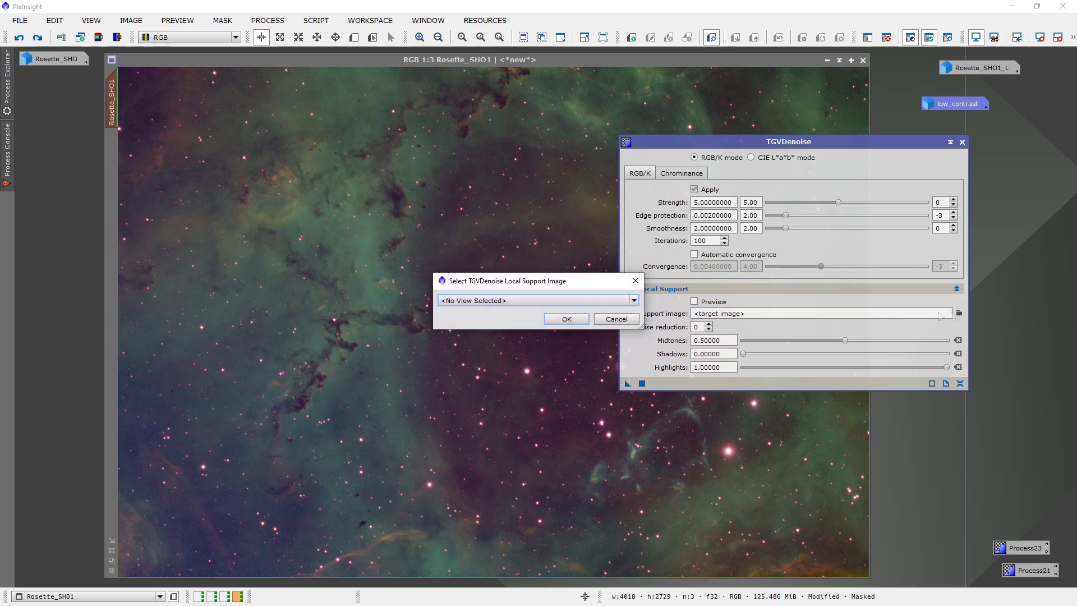
{"action": "left_click", "coordinate": [487, 302]}
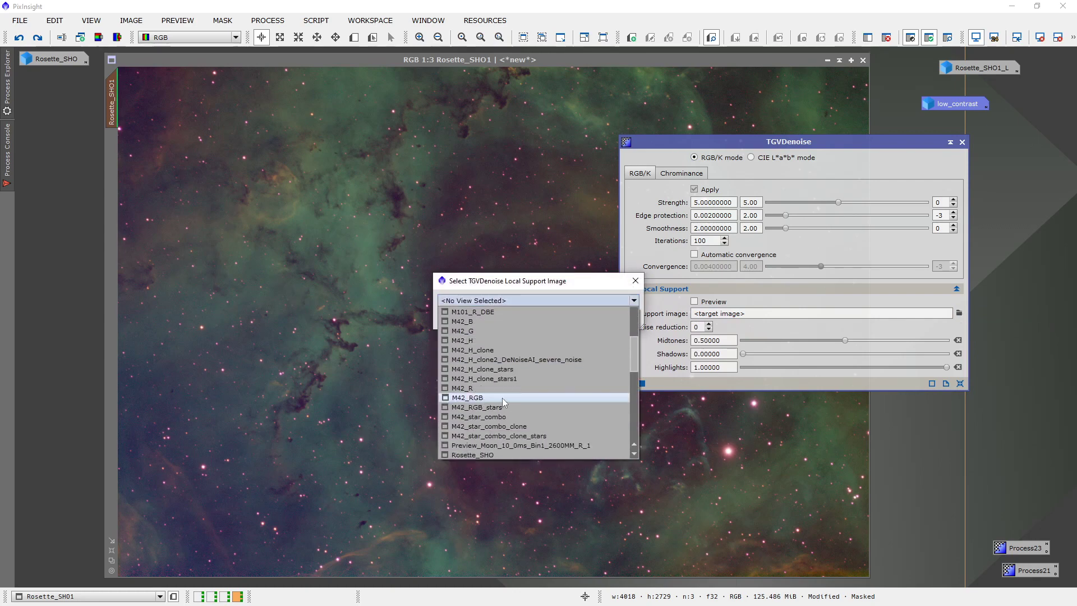
{"action": "scroll", "coordinate": [503, 398], "scroll_direction": "down", "scroll_amount": 5}
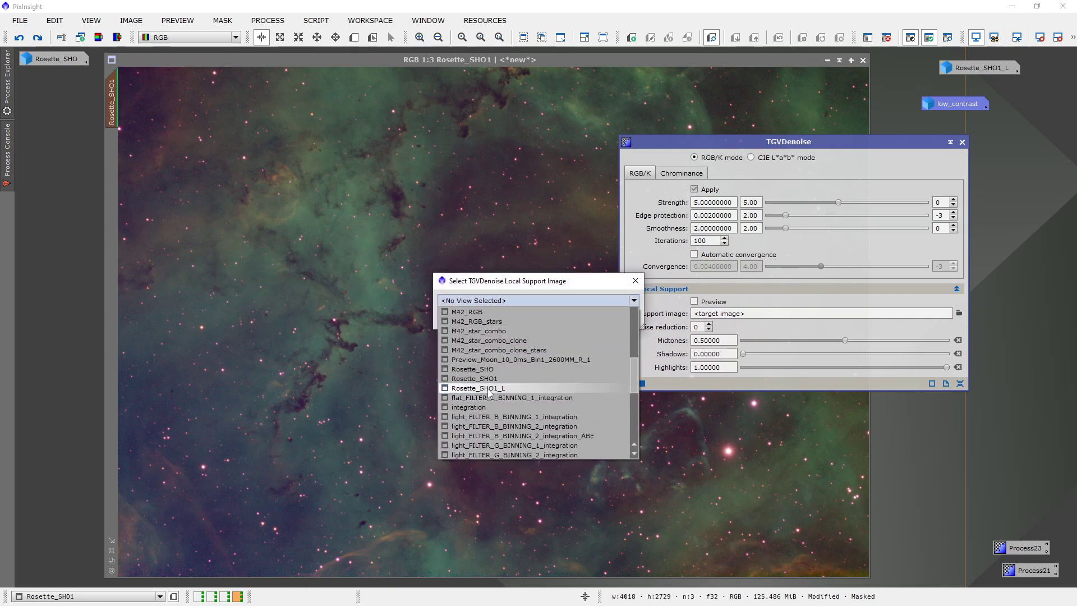
{"action": "left_click", "coordinate": [489, 388]}
{"action": "left_click", "coordinate": [558, 318]}
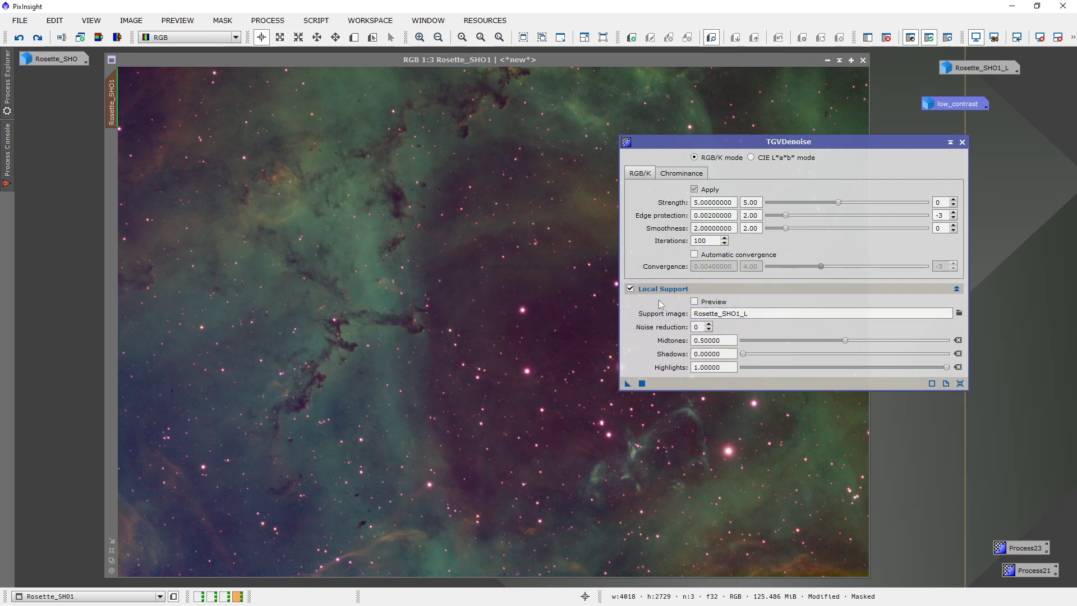
{"action": "left_click_drag", "start_coordinate": [760, 142], "coordinate": [815, 157]}
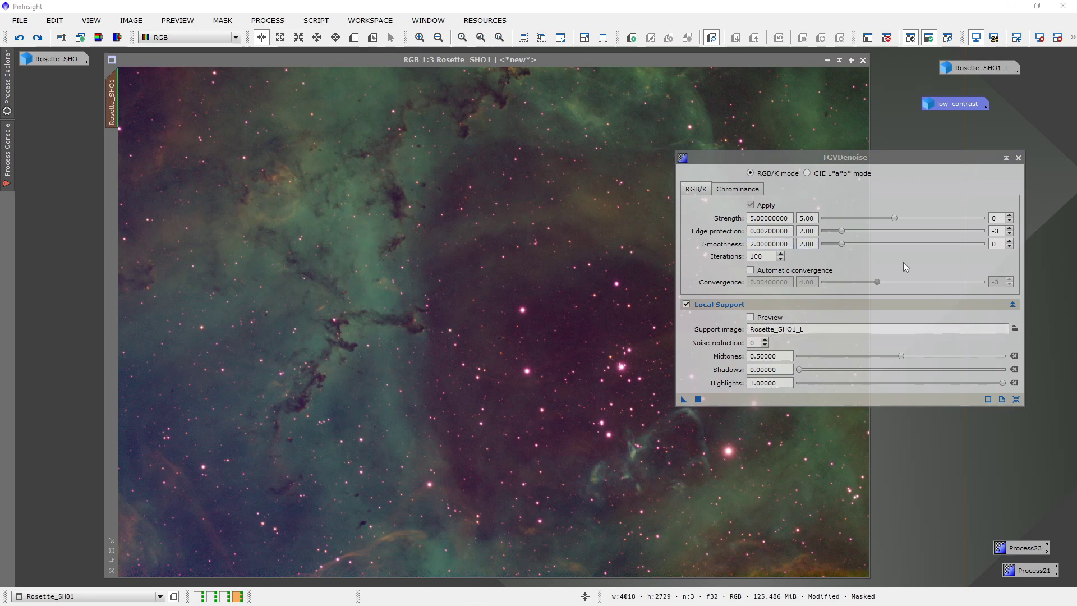
Drop the edge protection exponent to -5 (0.00002) and the smoothness exponent to -1 (0.2)
{"action": "left_click", "coordinate": [1009, 234]}
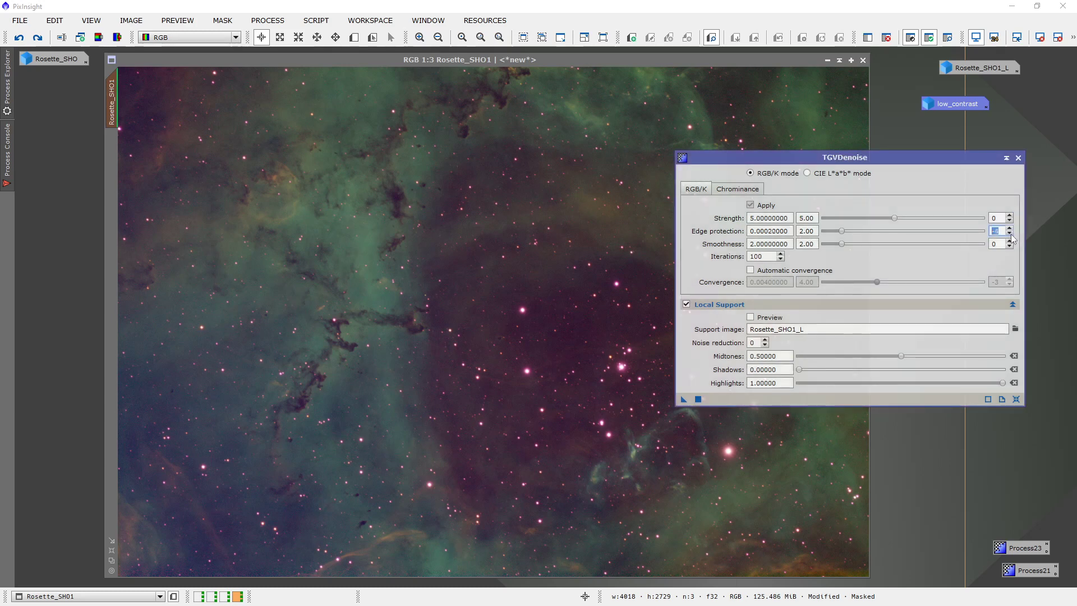
{"action": "mouse_move", "coordinate": [1008, 244]}
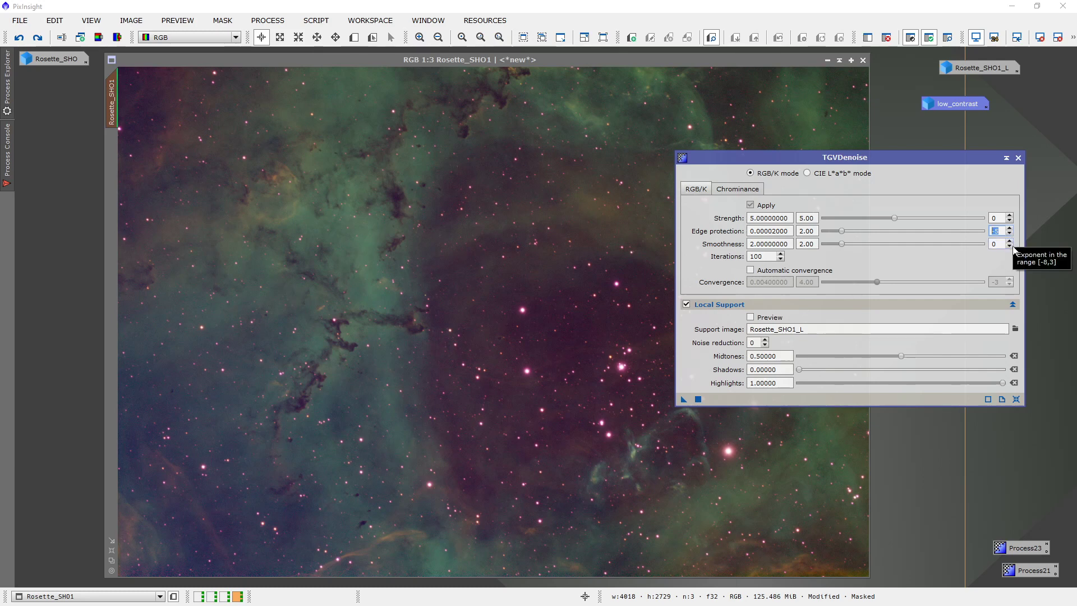
{"action": "left_click", "coordinate": [1009, 247]}
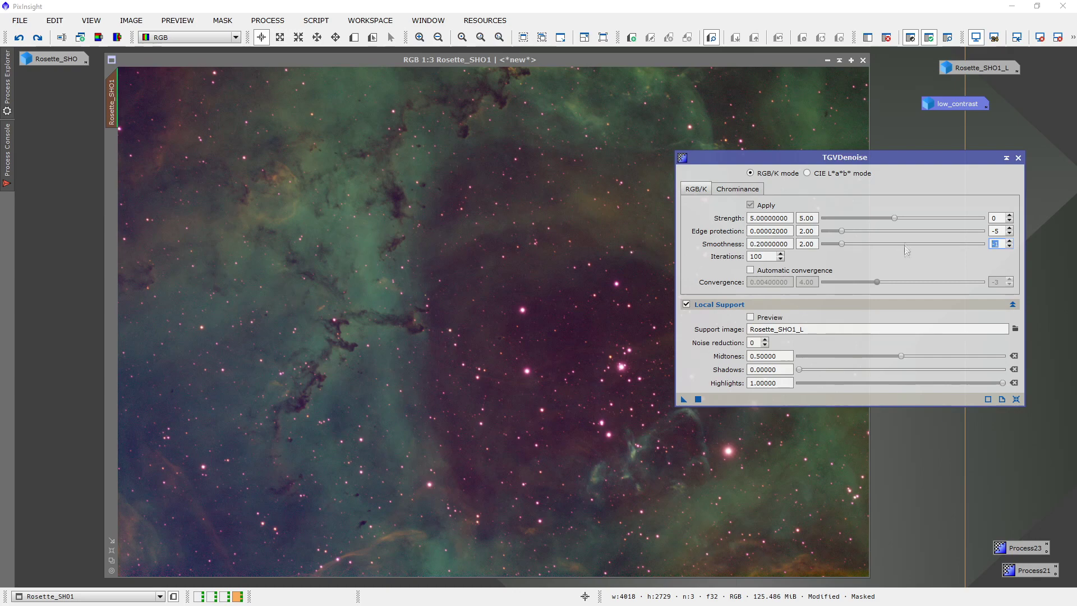
{"action": "left_click_drag", "start_coordinate": [888, 162], "coordinate": [892, 178]}
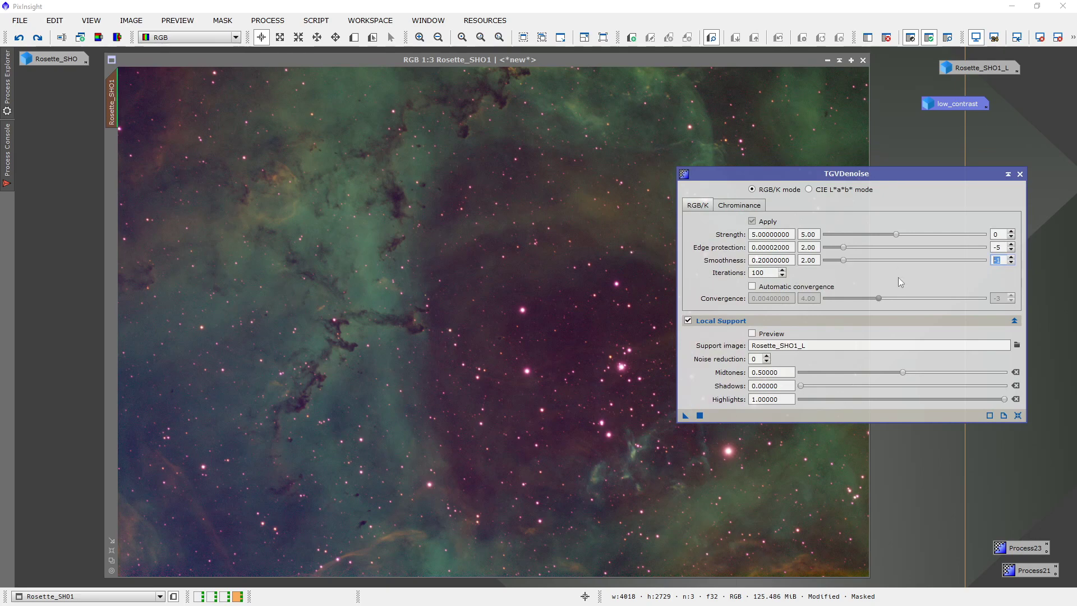
{"action": "left_click_drag", "start_coordinate": [898, 173], "coordinate": [908, 172]}
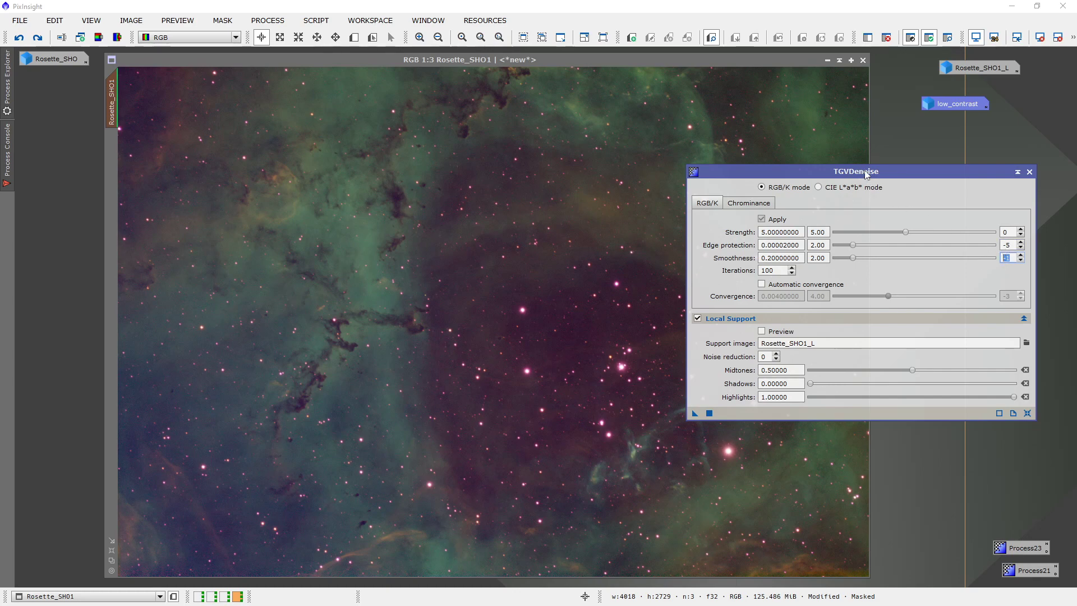
{"action": "left_click_drag", "start_coordinate": [866, 174], "coordinate": [906, 130]}
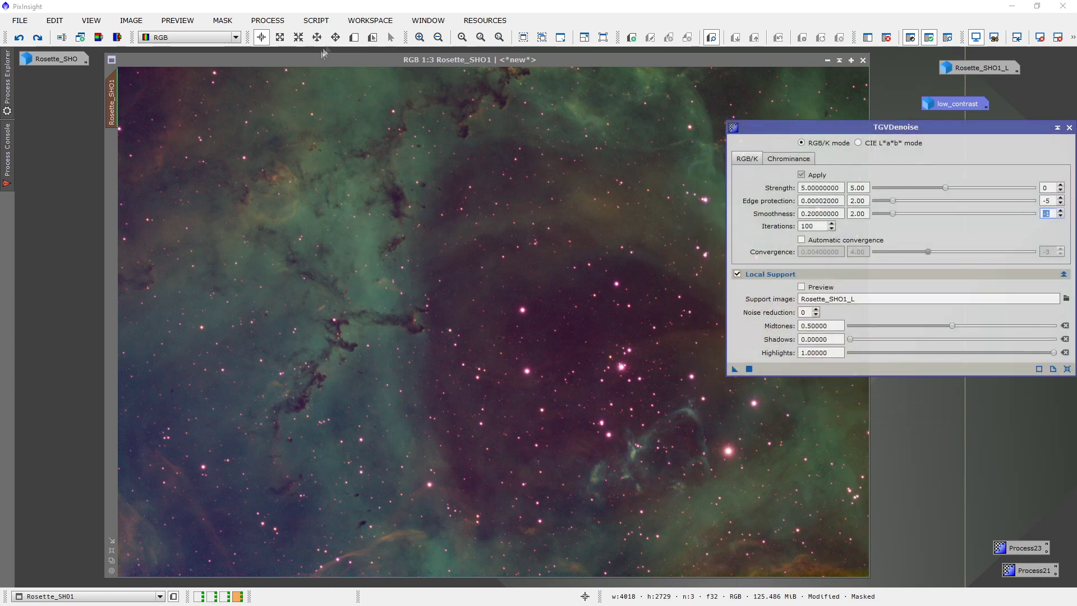
{"action": "left_click", "coordinate": [354, 37]}
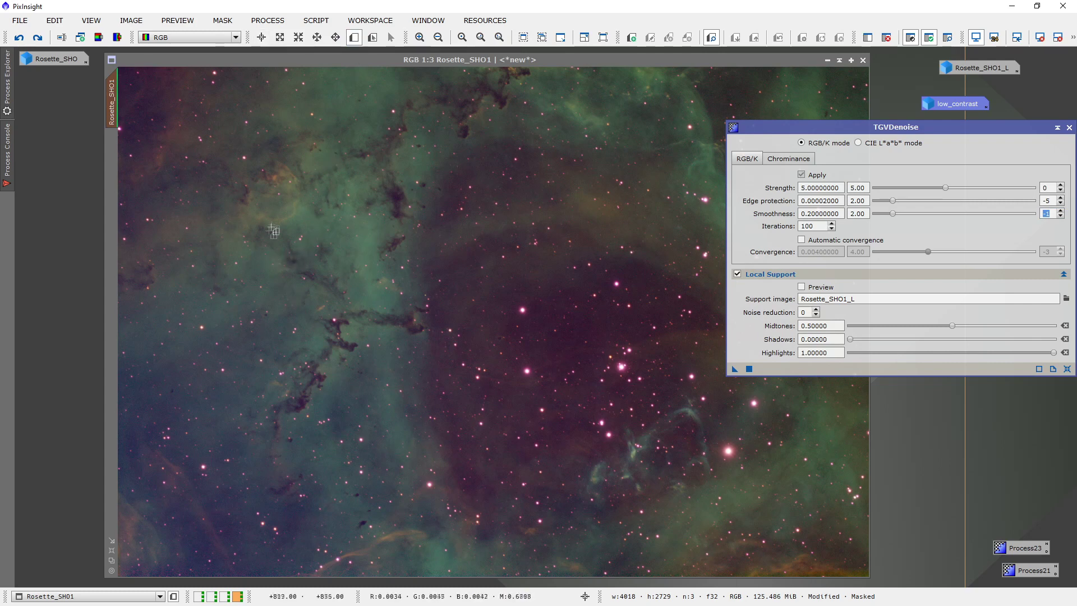
Create Preview01 over the dark dust pillars left of centre and switch to it
{"action": "mouse_move", "coordinate": [265, 187]}
{"action": "left_mouse_down"}
{"action": "mouse_move", "coordinate": [541, 475]}
{"action": "mouse_move", "coordinate": [573, 462]}
{"action": "left_mouse_up"}
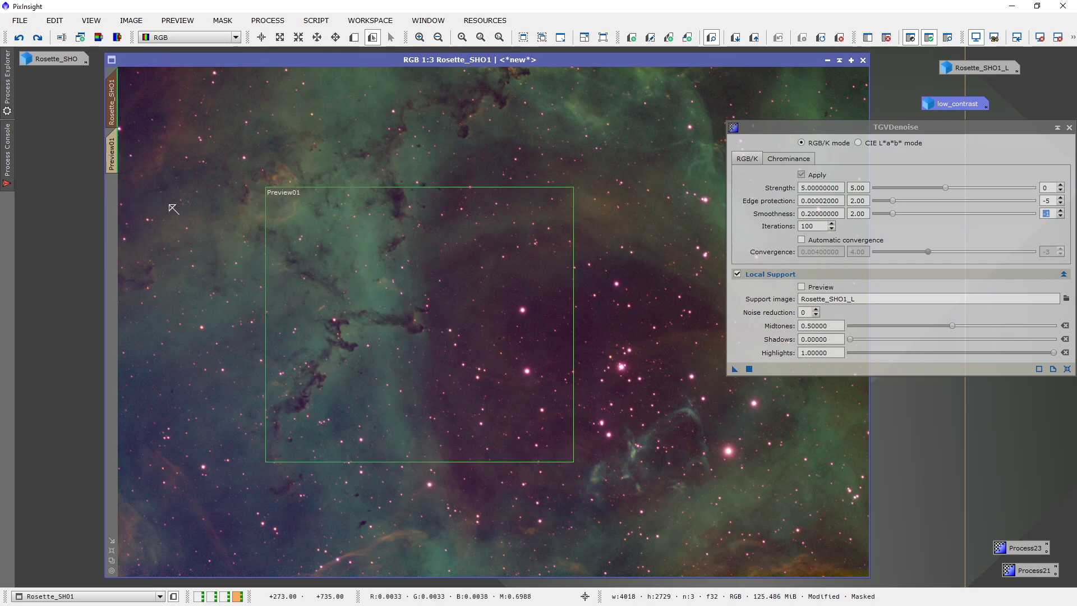
{"action": "left_click", "coordinate": [111, 151]}
{"action": "scroll", "coordinate": [248, 277], "scroll_direction": "down", "scroll_amount": 1}
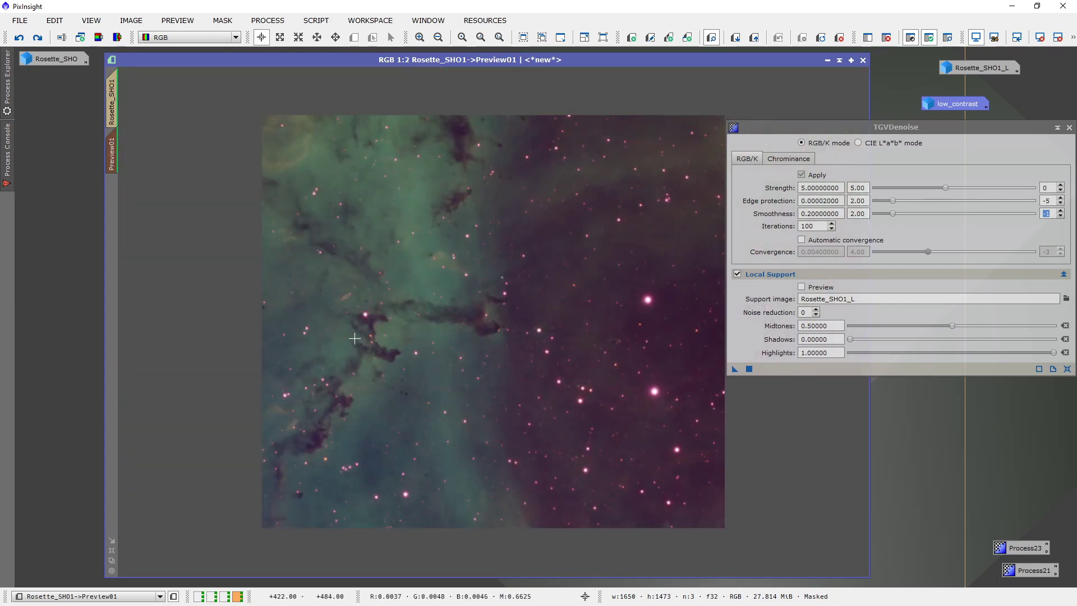
{"action": "scroll", "coordinate": [355, 339], "scroll_direction": "up", "scroll_amount": 1}
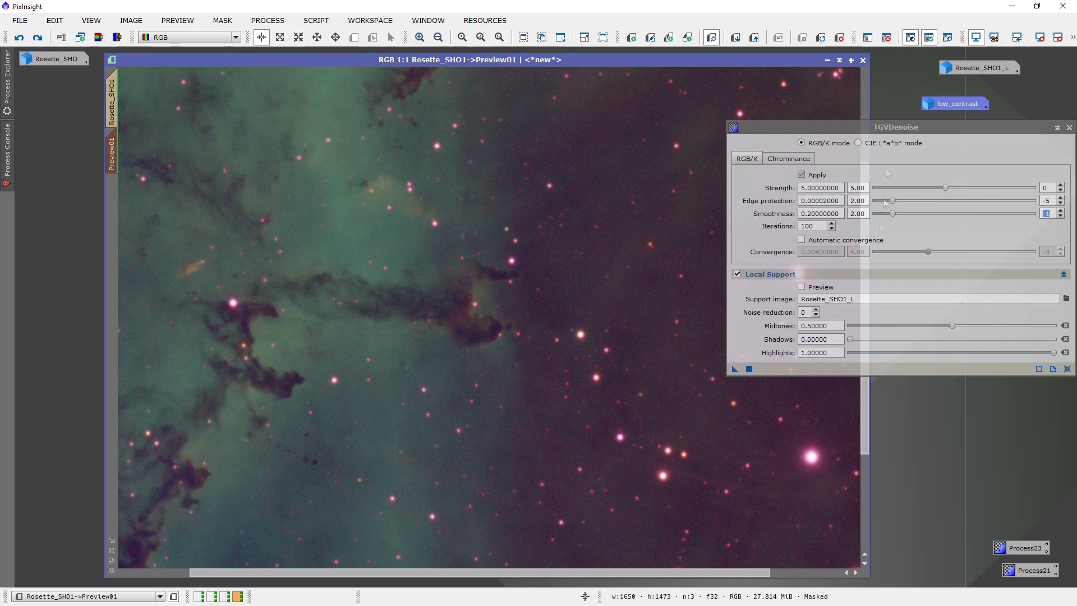
Zoom in and out on Preview01 to inspect the noise in the dust lanes
{"action": "left_click_drag", "start_coordinate": [873, 127], "coordinate": [884, 122]}
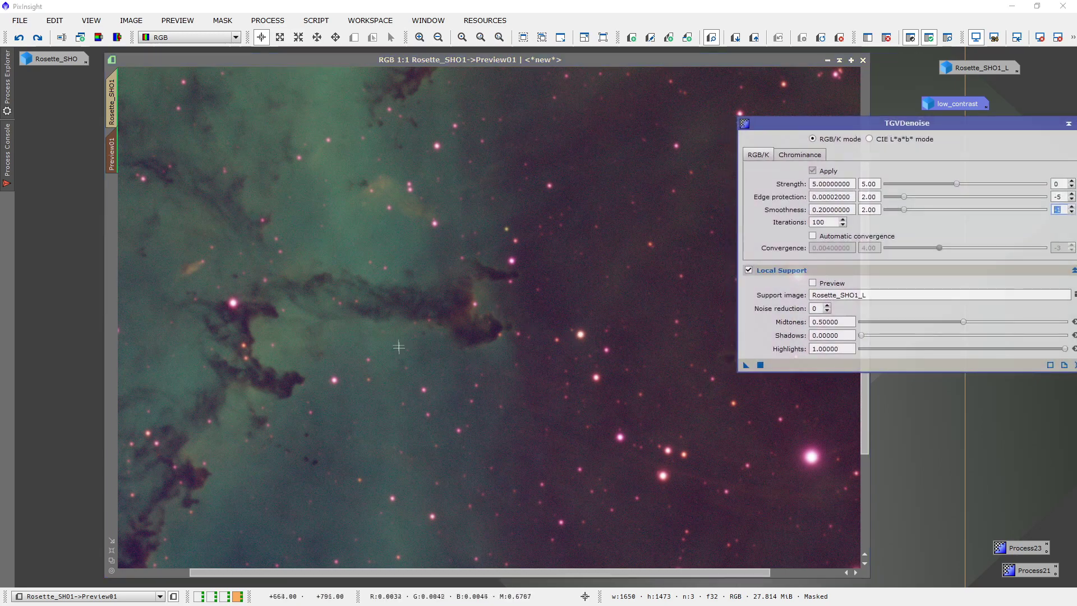
{"action": "scroll", "coordinate": [398, 347], "scroll_direction": "up", "scroll_amount": 1}
{"action": "scroll", "coordinate": [409, 319], "scroll_direction": "up", "scroll_amount": 2}
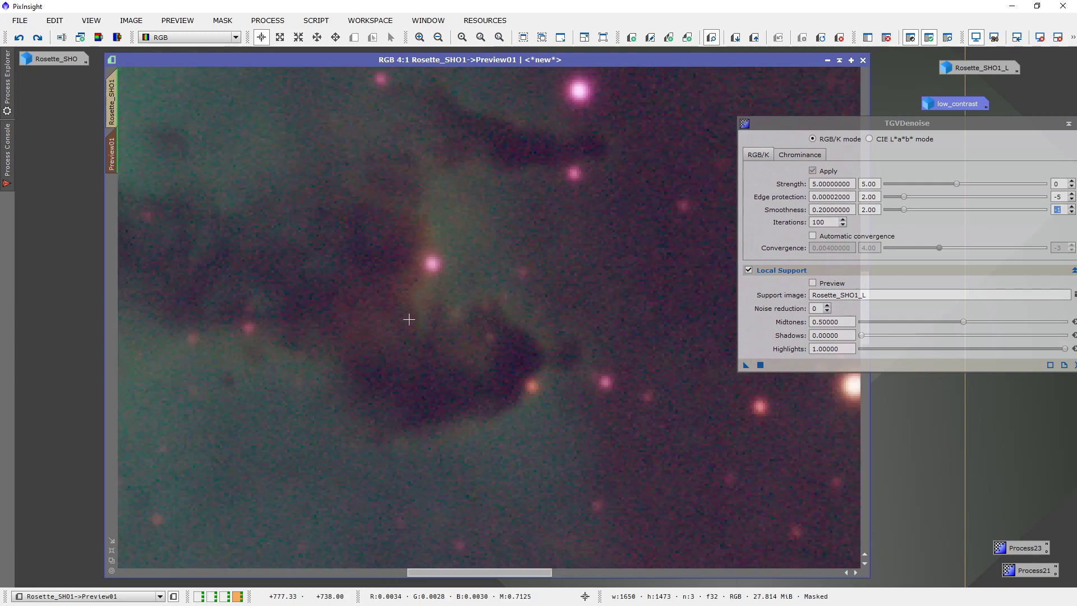
{"action": "scroll", "coordinate": [409, 319], "scroll_direction": "down", "scroll_amount": 1}
{"action": "scroll", "coordinate": [409, 319], "scroll_direction": "down", "scroll_amount": 1}
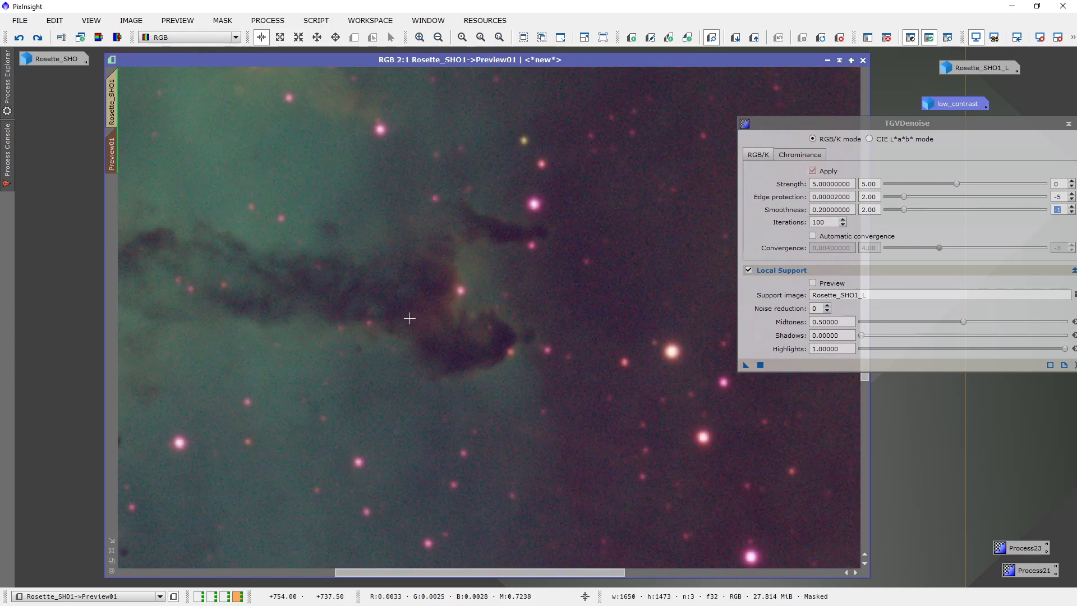
{"action": "scroll", "coordinate": [410, 318], "scroll_direction": "down", "scroll_amount": 1}
{"action": "mouse_move", "coordinate": [888, 128]}
{"action": "left_mouse_down"}
{"action": "mouse_move", "coordinate": [848, 154]}
{"action": "mouse_move", "coordinate": [824, 191]}
{"action": "mouse_move", "coordinate": [856, 234]}
{"action": "left_mouse_up"}
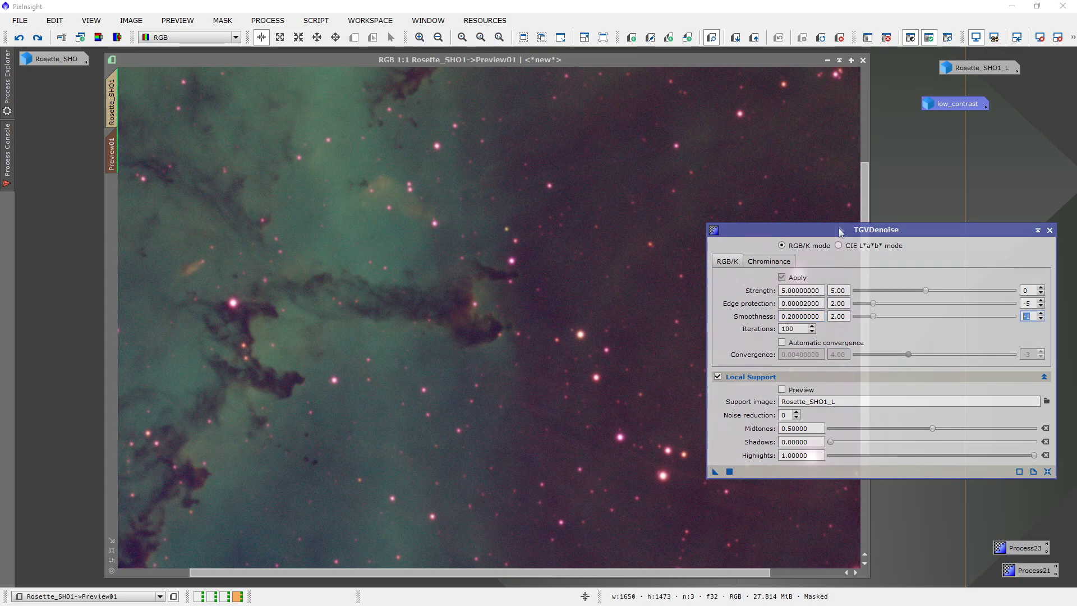
Apply TGVDenoise at strength 5, smoothness 0.20 and Rosette_SHO1_L local support to Preview01, then inspect it
{"action": "left_click_drag", "start_coordinate": [847, 230], "coordinate": [844, 186]}
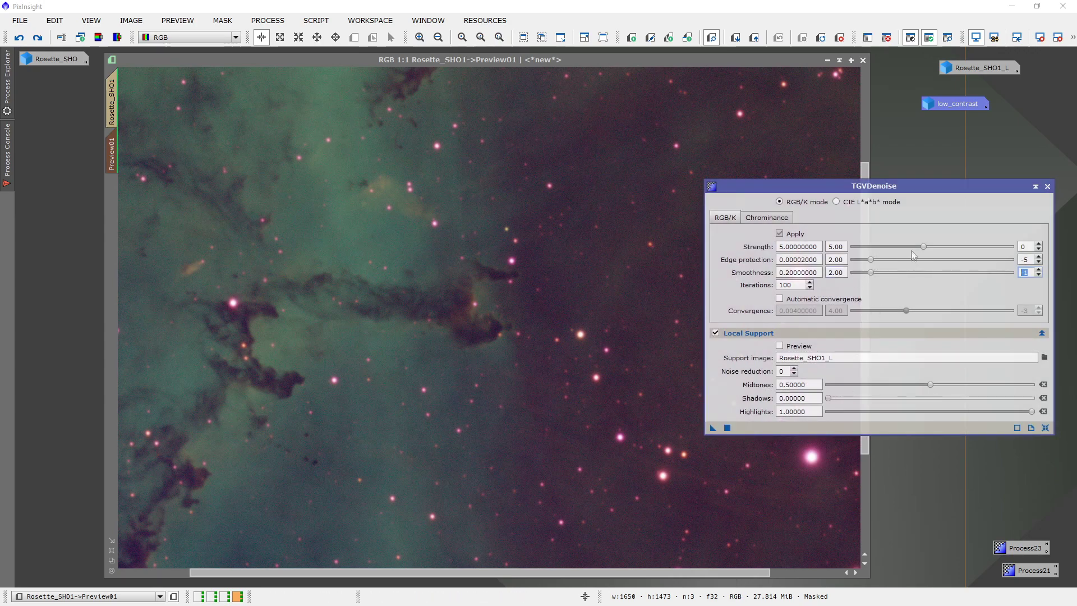
{"action": "scroll", "coordinate": [473, 301], "scroll_direction": "up", "scroll_amount": 1}
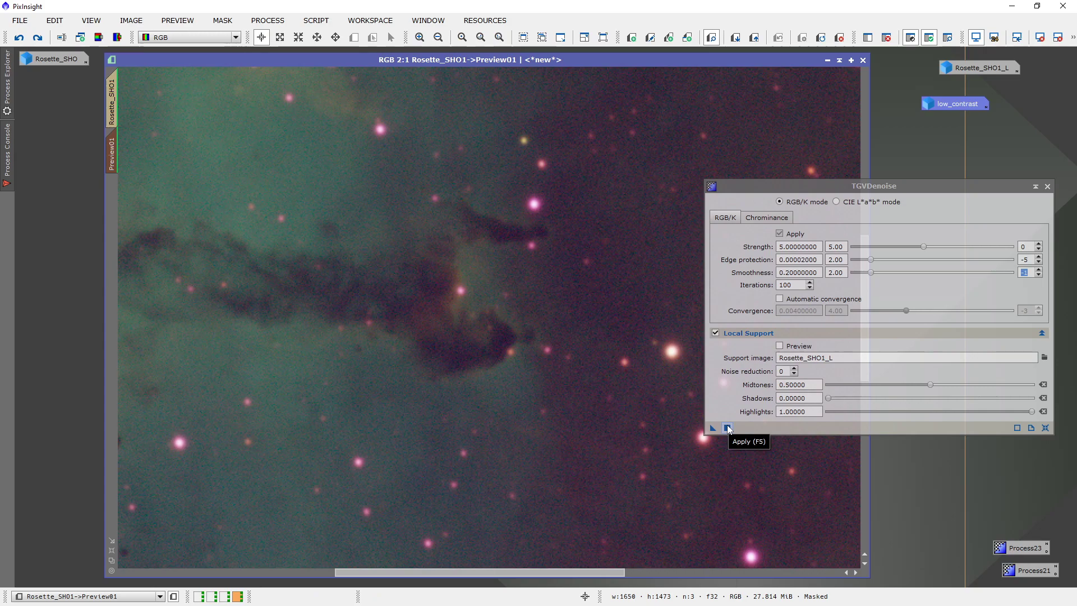
{"action": "left_click", "coordinate": [727, 428]}
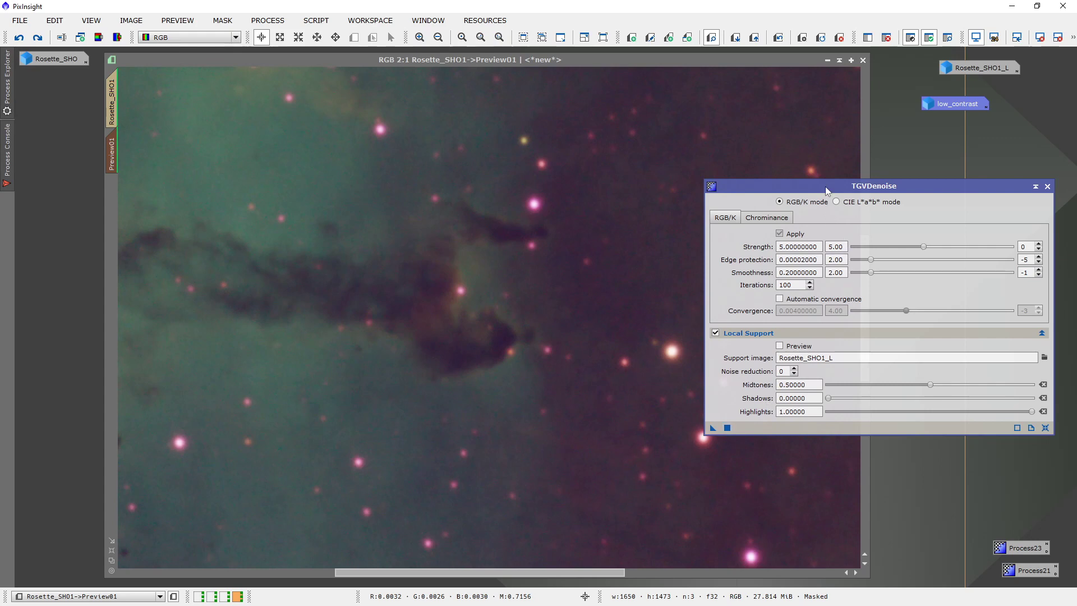
{"action": "left_click_drag", "start_coordinate": [825, 187], "coordinate": [889, 186]}
{"action": "scroll", "coordinate": [531, 351], "scroll_direction": "down", "scroll_amount": 1}
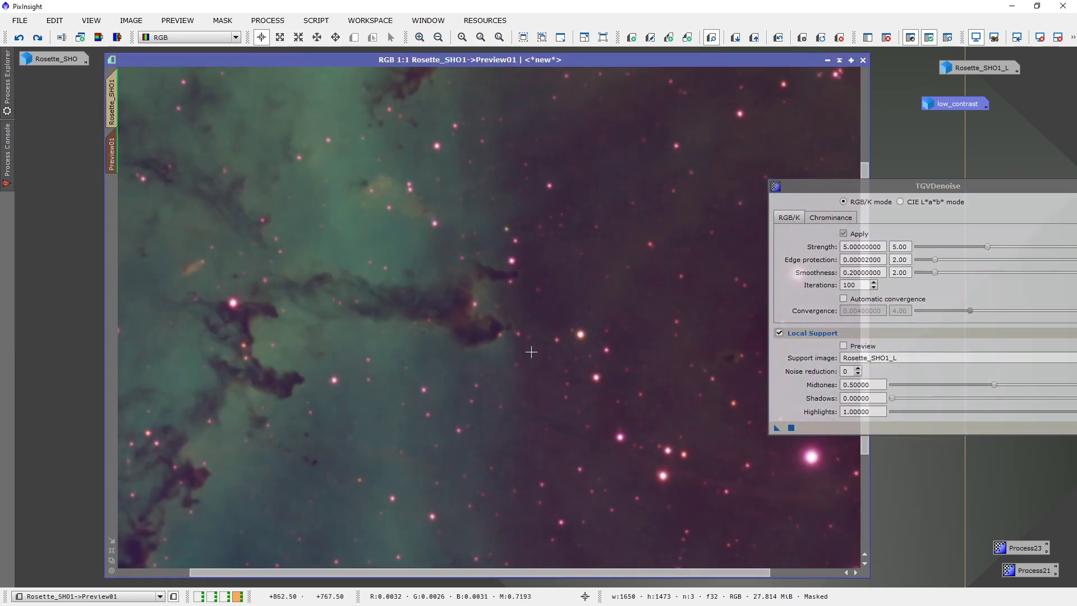
{"action": "scroll", "coordinate": [531, 351], "scroll_direction": "up", "scroll_amount": 1}
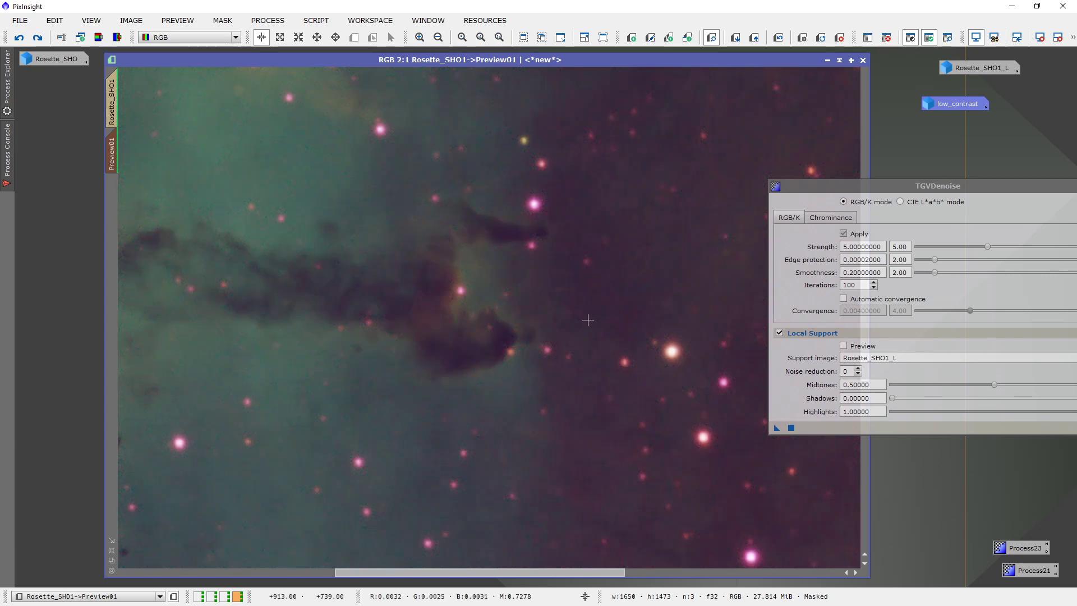
{"action": "scroll", "coordinate": [587, 320], "scroll_direction": "down", "scroll_amount": 1}
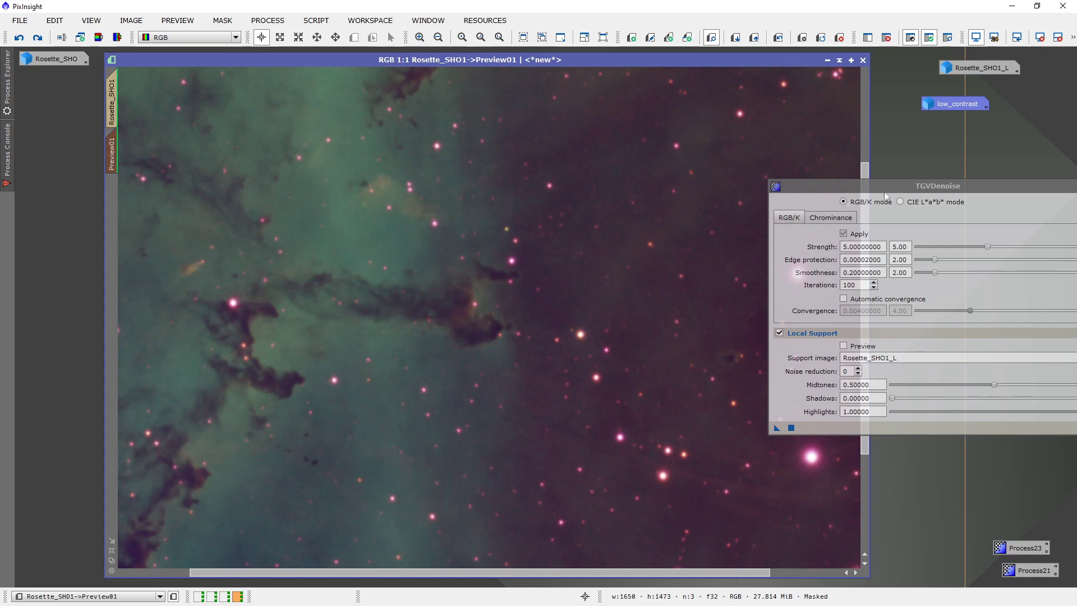
{"action": "left_click_drag", "start_coordinate": [883, 188], "coordinate": [814, 192]}
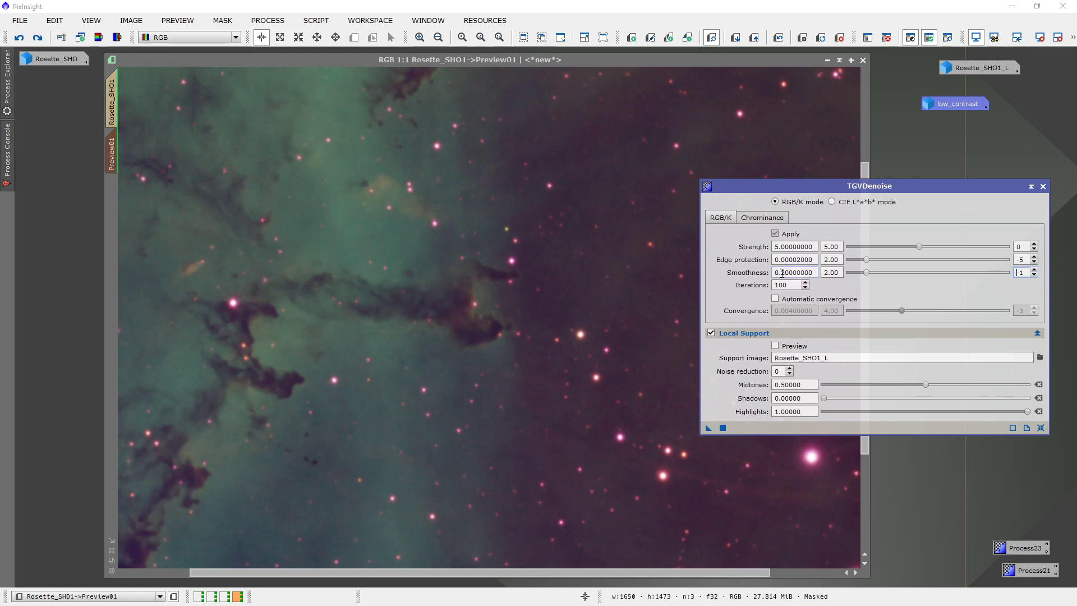
Denoise Preview01 with smoothness at maximum 9.99, then lower smoothness to 2.95
{"action": "left_click_drag", "start_coordinate": [794, 193], "coordinate": [800, 178]}
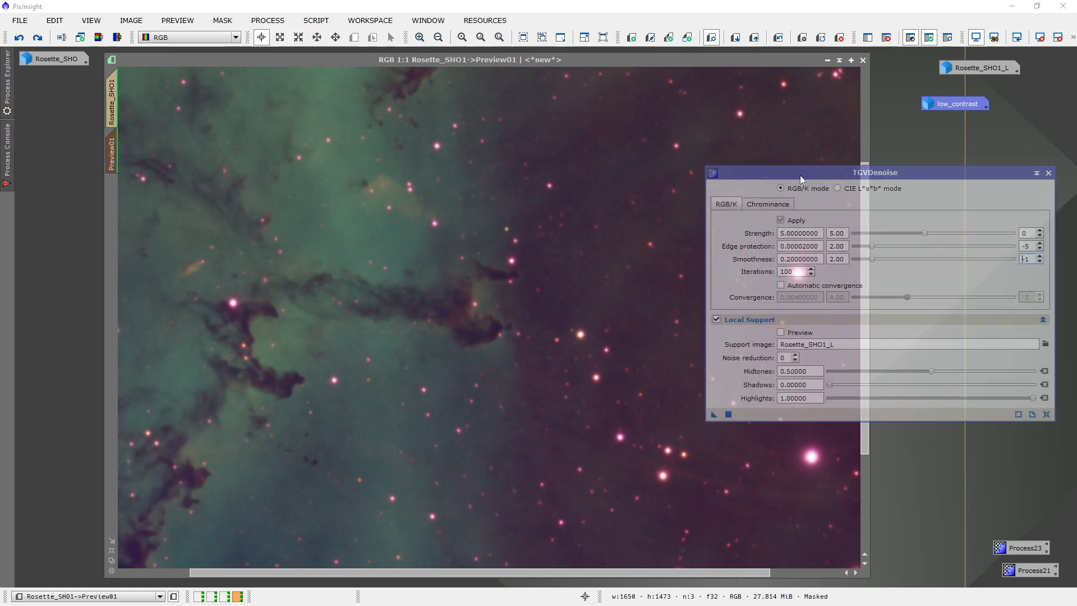
{"action": "scroll", "coordinate": [424, 293], "scroll_direction": "up", "scroll_amount": 1}
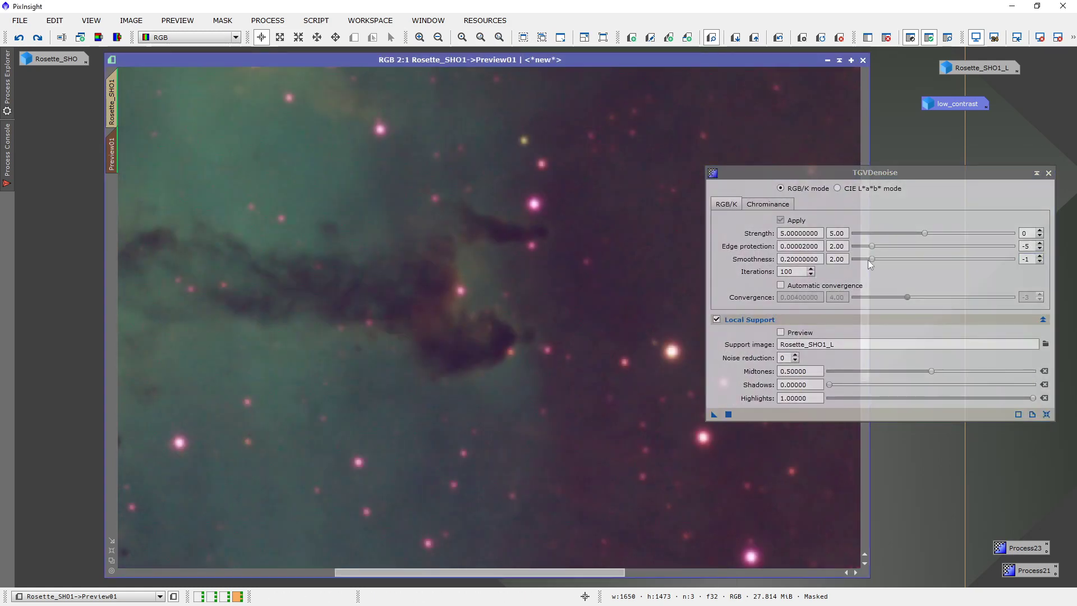
{"action": "left_click_drag", "start_coordinate": [871, 259], "coordinate": [1013, 261]}
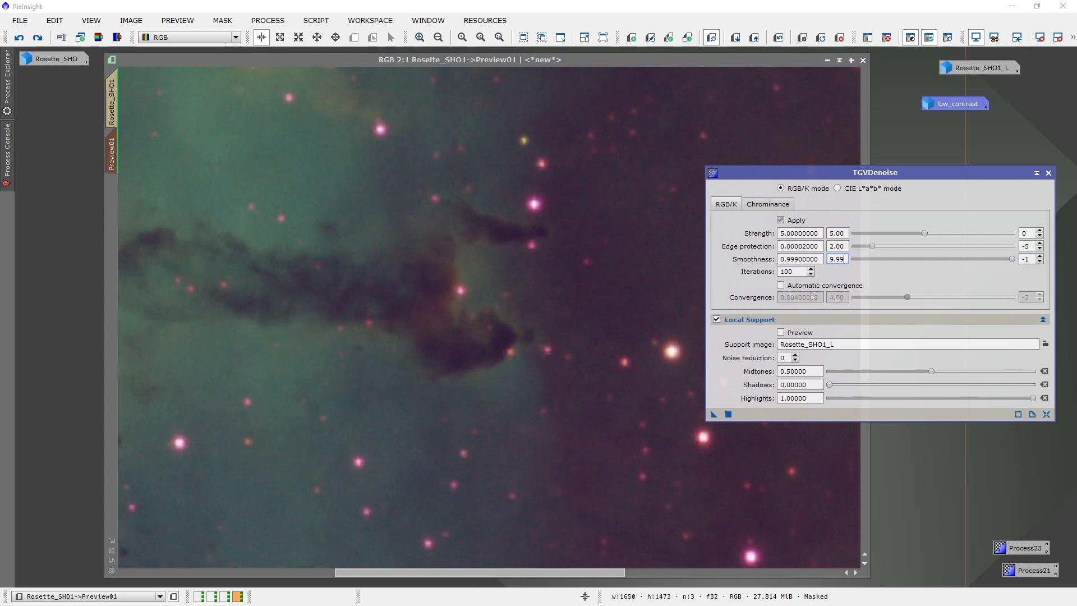
{"action": "left_click", "coordinate": [728, 414]}
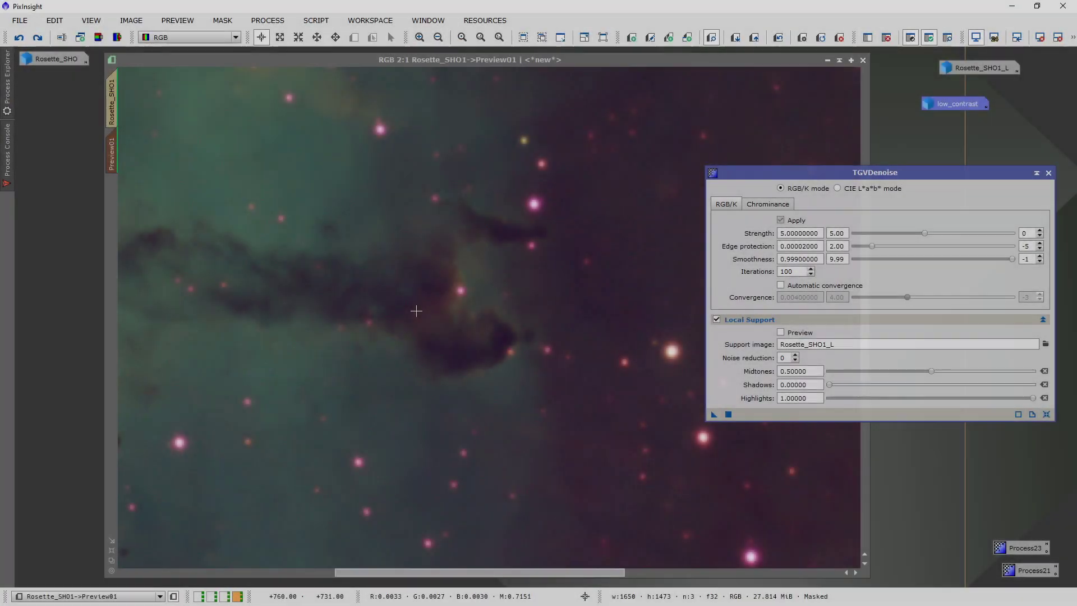
{"action": "scroll", "coordinate": [416, 311], "scroll_direction": "up", "scroll_amount": 1}
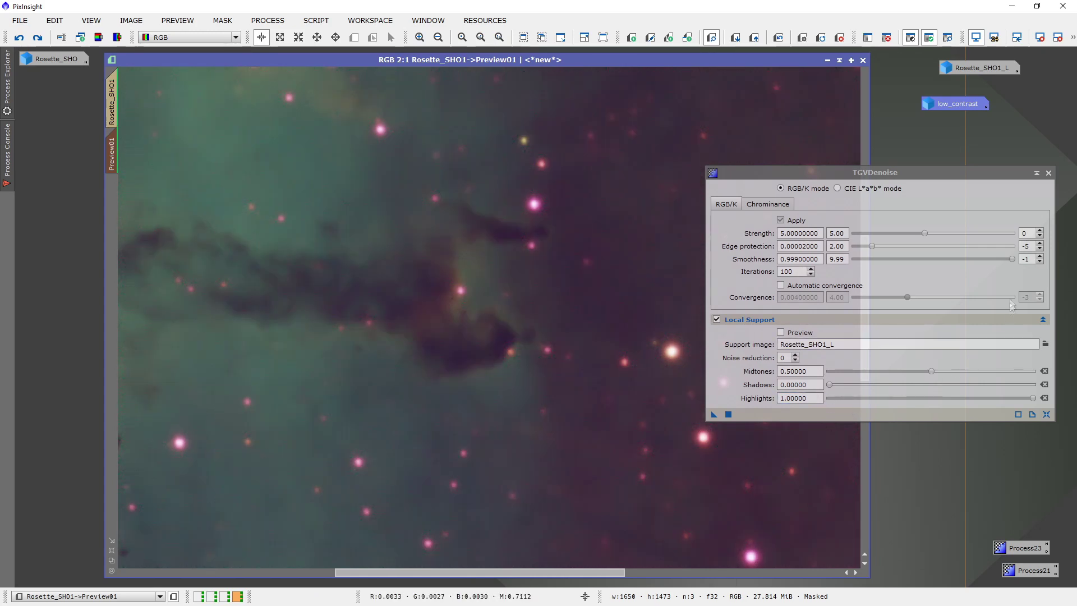
{"action": "left_click_drag", "start_coordinate": [1011, 259], "coordinate": [888, 264]}
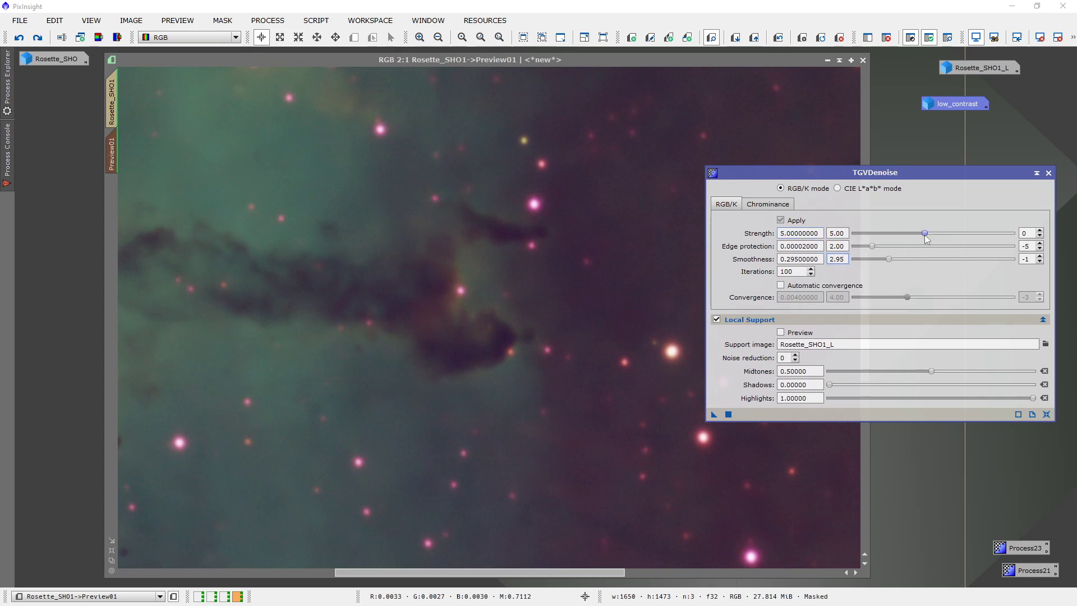
Apply strength 9.99 to Preview01 via New Instance, inspect, then lower strength to 5.15
{"action": "left_click_drag", "start_coordinate": [924, 233], "coordinate": [1012, 233]}
{"action": "left_click_drag", "start_coordinate": [713, 414], "coordinate": [494, 447]}
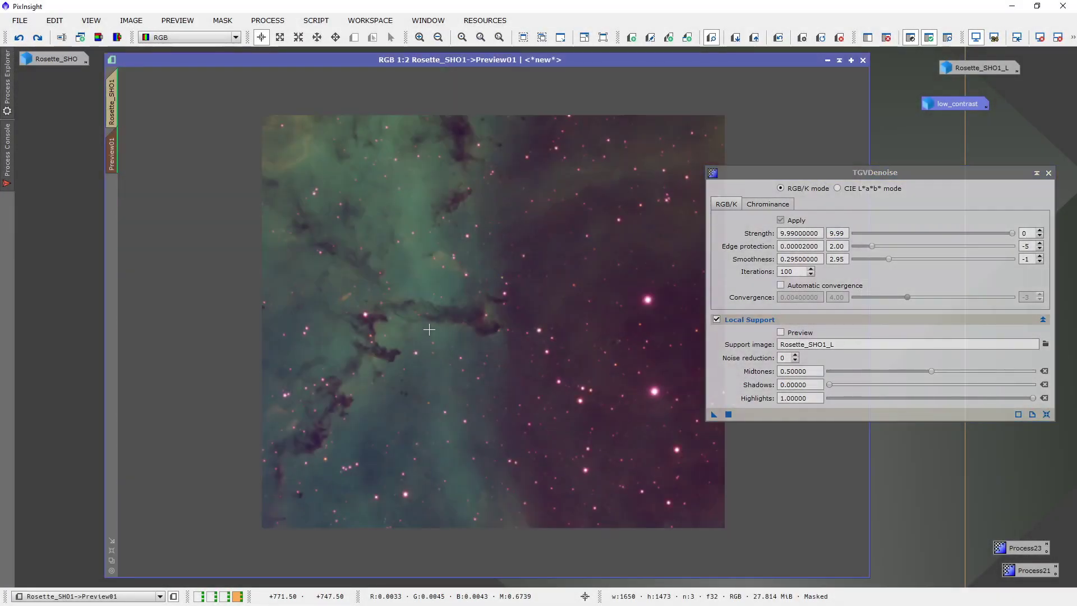
{"action": "scroll", "coordinate": [429, 329], "scroll_direction": "up", "scroll_amount": 1}
{"action": "scroll", "coordinate": [561, 247], "scroll_direction": "up", "scroll_amount": 1}
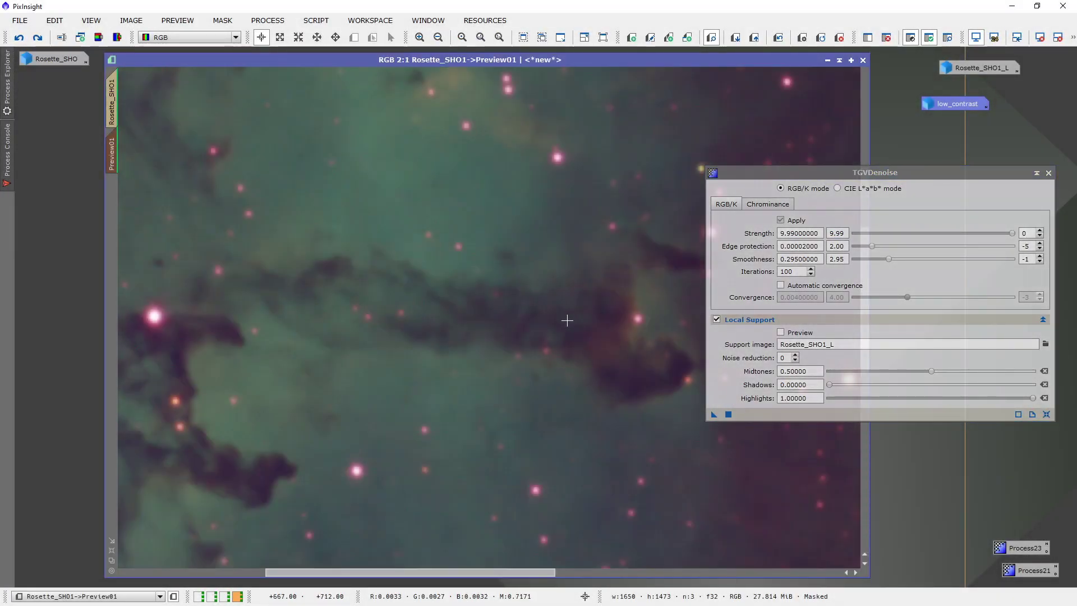
{"action": "scroll", "coordinate": [570, 339], "scroll_direction": "down", "scroll_amount": 1}
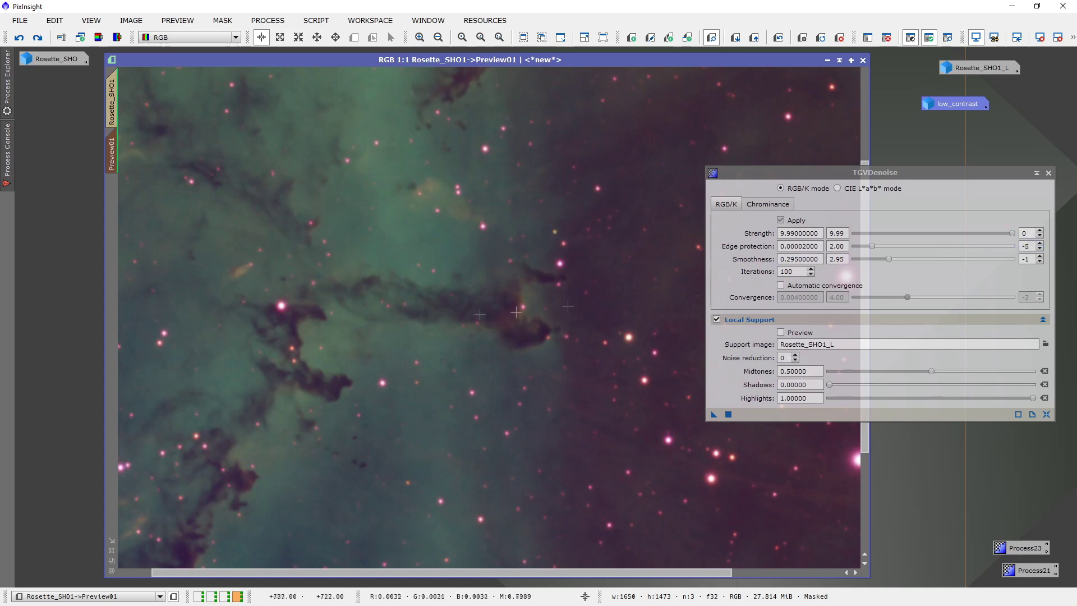
{"action": "scroll", "coordinate": [428, 307], "scroll_direction": "up", "scroll_amount": 1}
{"action": "scroll", "coordinate": [439, 313], "scroll_direction": "up", "scroll_amount": 1}
{"action": "scroll", "coordinate": [442, 310], "scroll_direction": "down", "scroll_amount": 2}
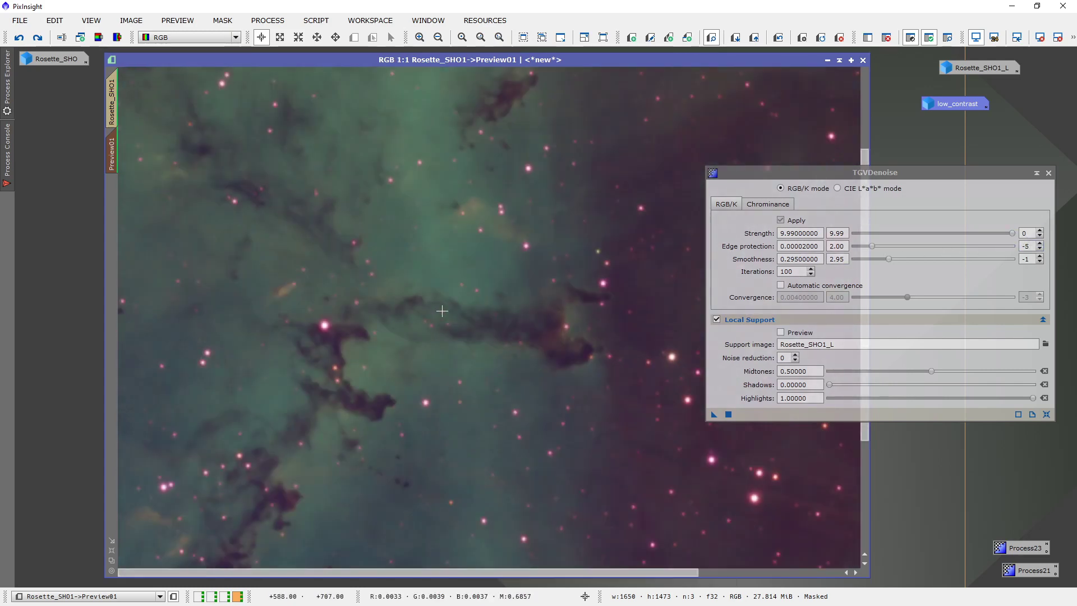
{"action": "scroll", "coordinate": [558, 327], "scroll_direction": "up", "scroll_amount": 1}
{"action": "scroll", "coordinate": [558, 328], "scroll_direction": "down", "scroll_amount": 1}
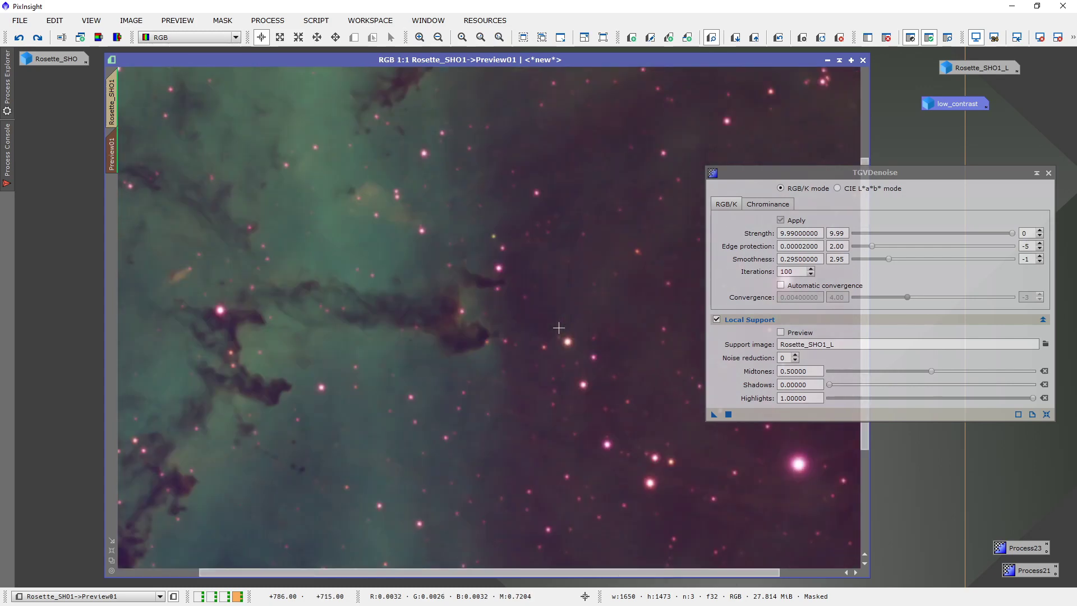
{"action": "left_click_drag", "start_coordinate": [1012, 233], "coordinate": [927, 240]}
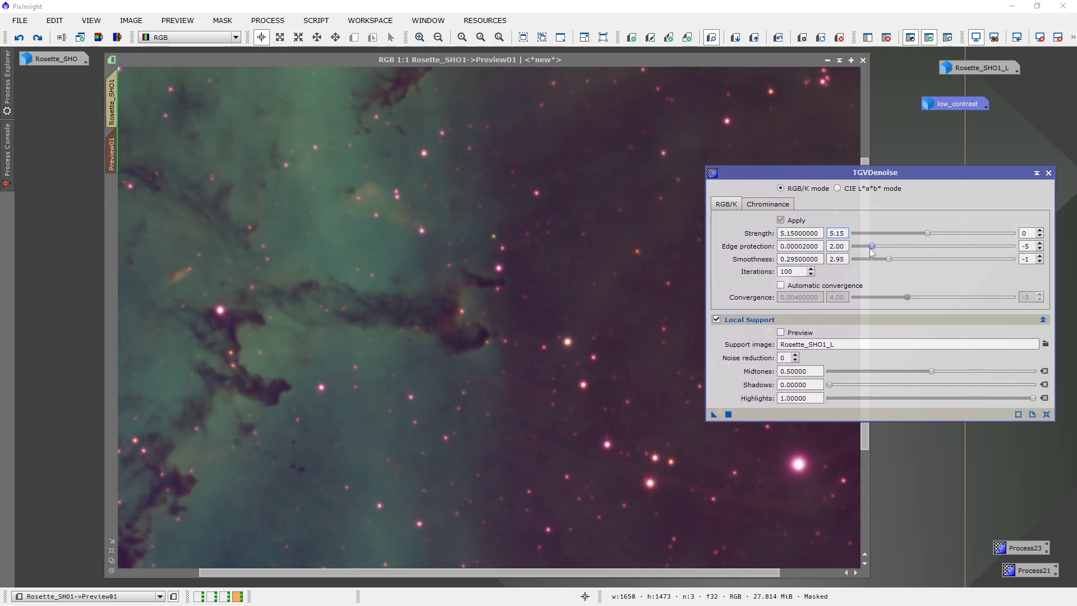
{"action": "mouse_move", "coordinate": [872, 246]}
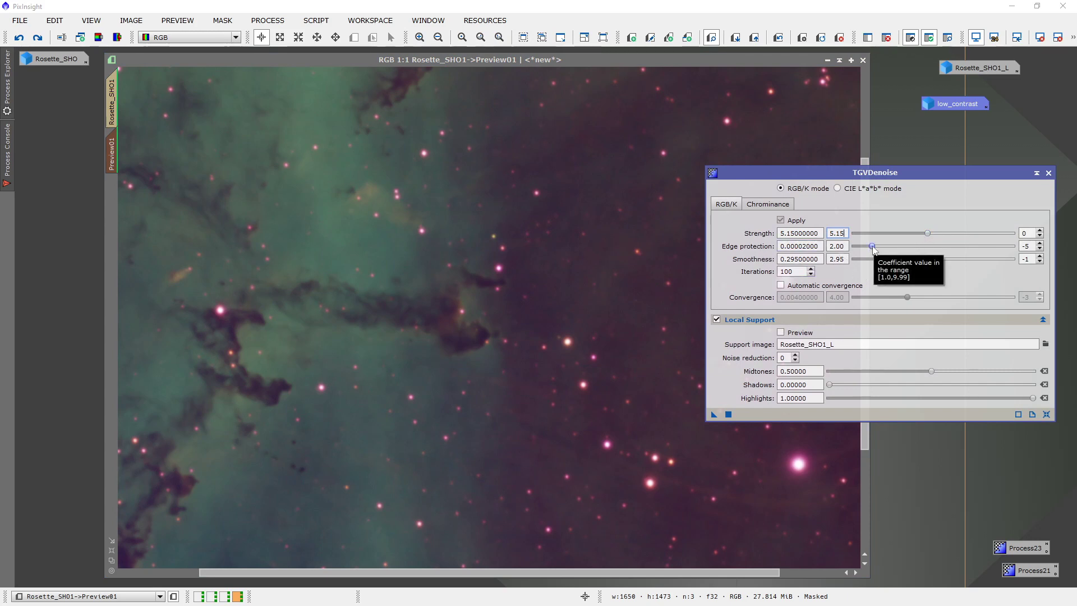
{"action": "left_click_drag", "start_coordinate": [872, 247], "coordinate": [977, 256]}
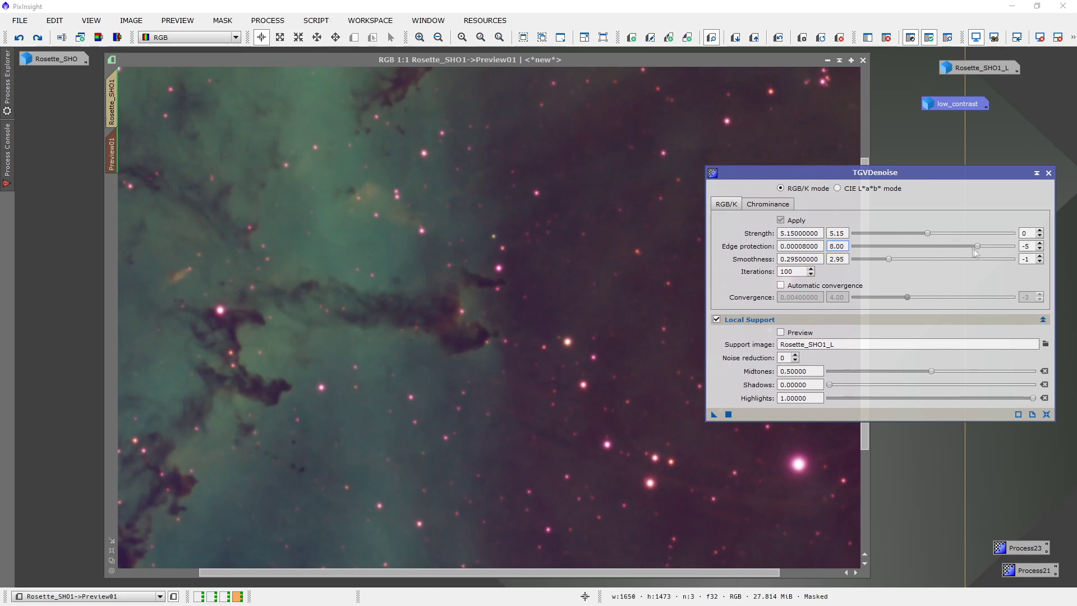
{"action": "left_click_drag", "start_coordinate": [976, 251], "coordinate": [1004, 250]}
{"action": "scroll", "coordinate": [501, 286], "scroll_direction": "up", "scroll_amount": 1}
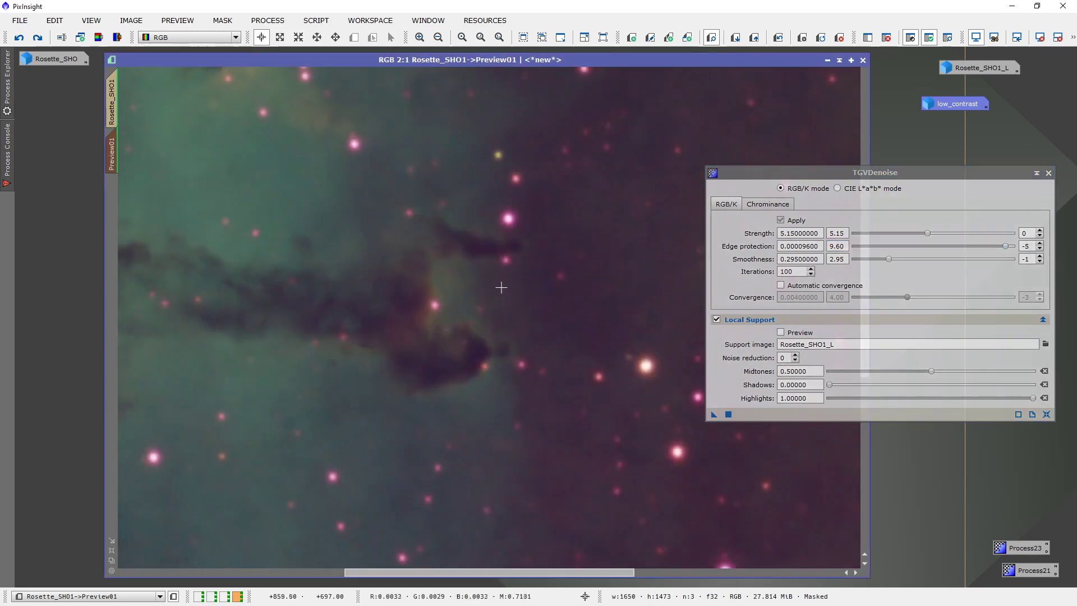
{"action": "scroll", "coordinate": [520, 305], "scroll_direction": "up", "scroll_amount": 1}
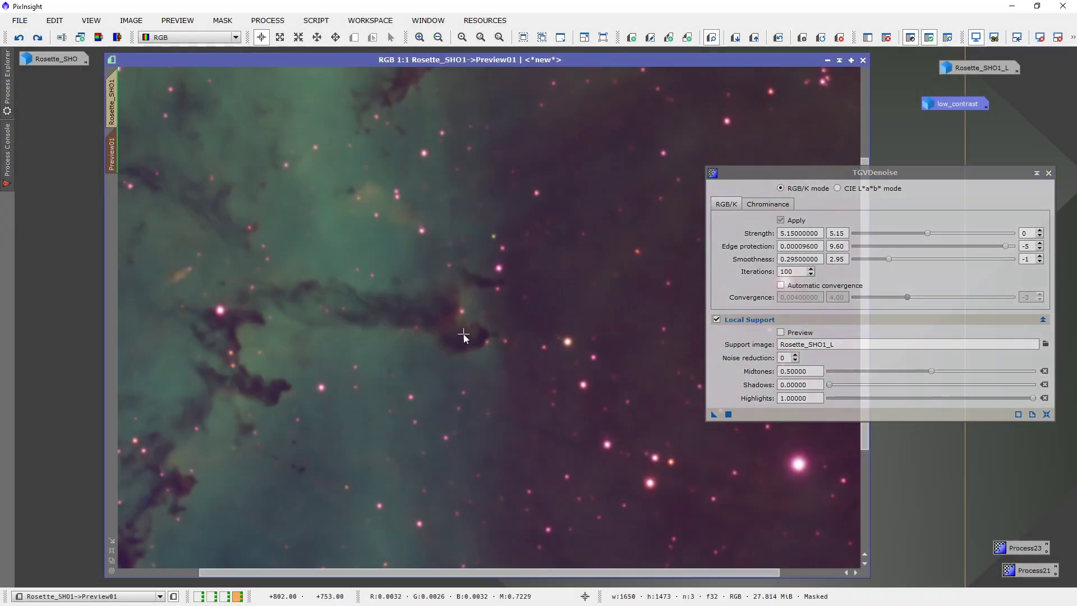
{"action": "scroll", "coordinate": [401, 328], "scroll_direction": "up", "scroll_amount": 1}
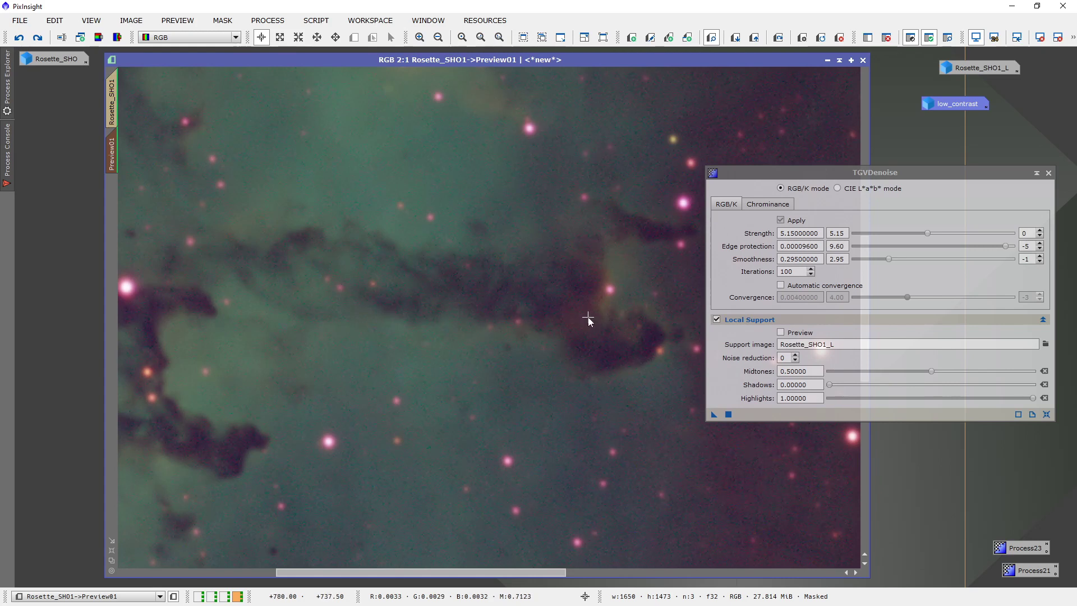
{"action": "left_click_drag", "start_coordinate": [1002, 246], "coordinate": [872, 253]}
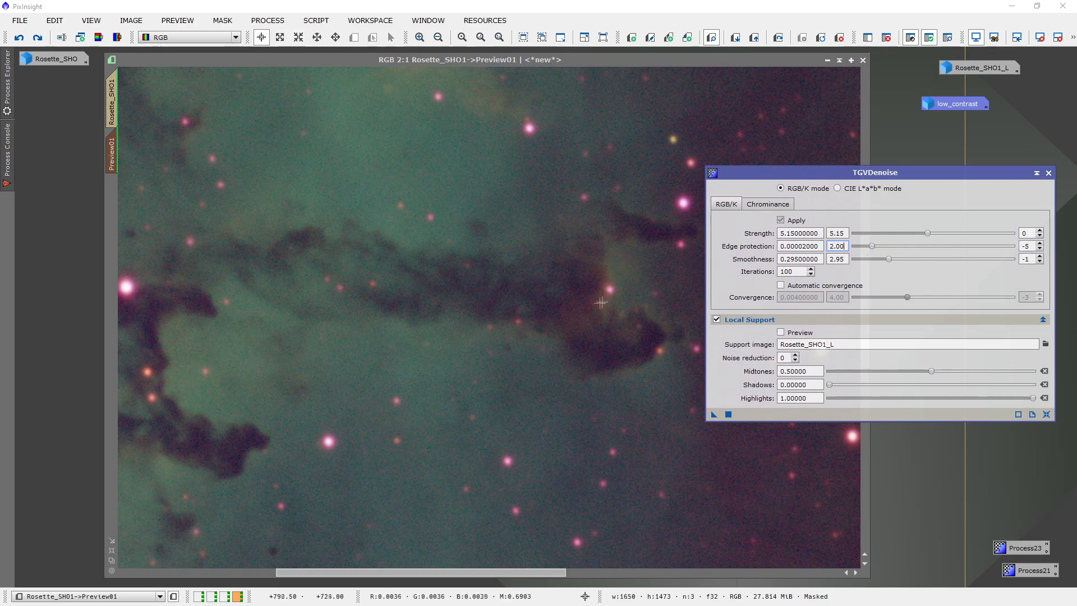
{"action": "left_click_drag", "start_coordinate": [769, 170], "coordinate": [790, 176]}
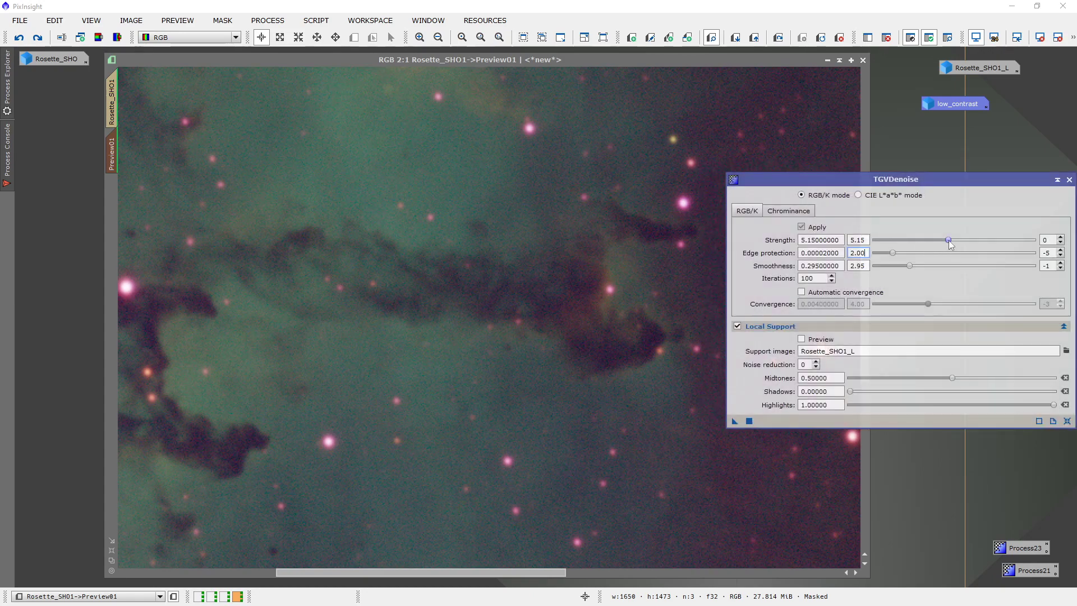
{"action": "left_click_drag", "start_coordinate": [948, 239], "coordinate": [934, 238]}
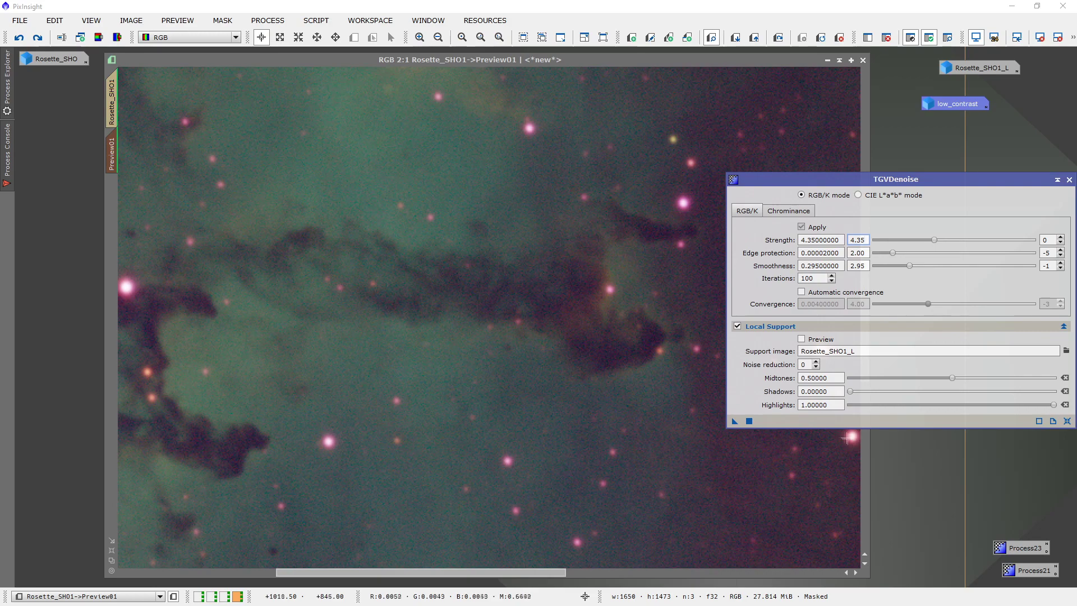
{"action": "left_click", "coordinate": [748, 420]}
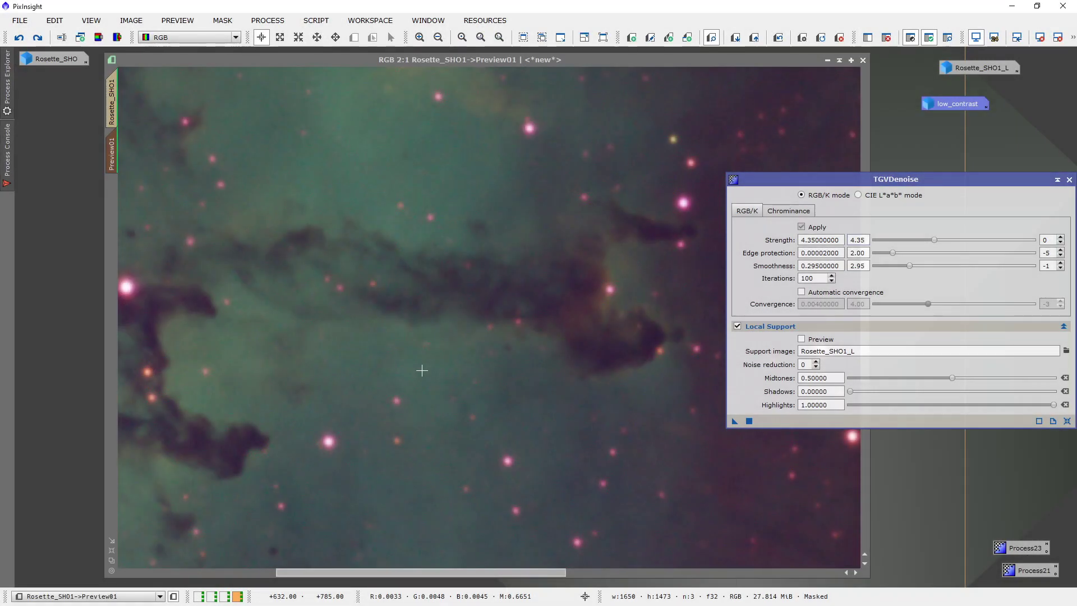
{"action": "left_click_drag", "start_coordinate": [587, 60], "coordinate": [517, 55]}
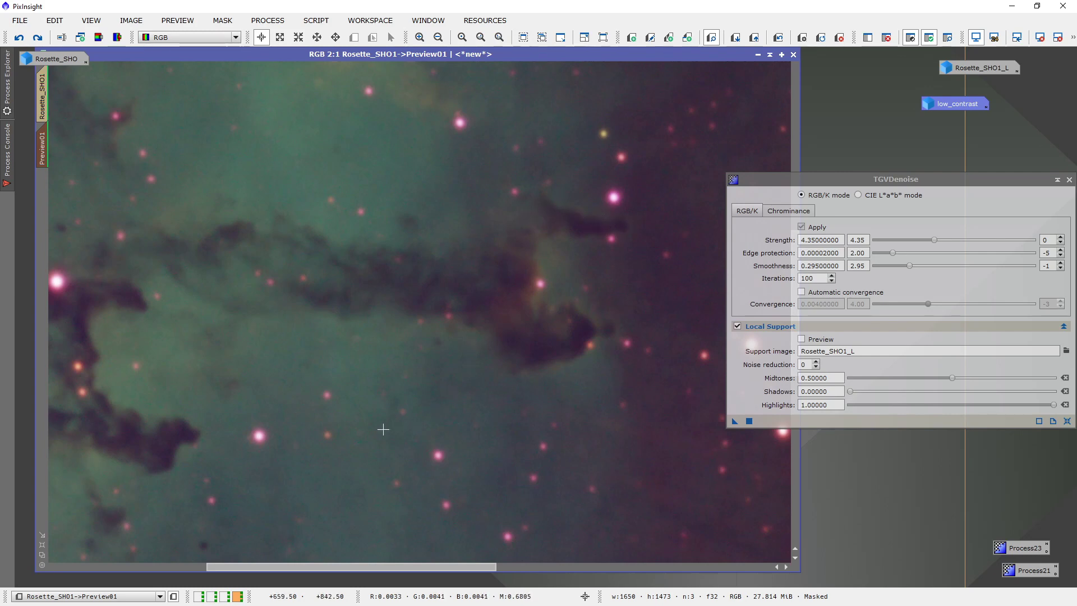
{"action": "scroll", "coordinate": [416, 456], "scroll_direction": "down", "scroll_amount": 1}
{"action": "scroll", "coordinate": [403, 415], "scroll_direction": "up", "scroll_amount": 1}
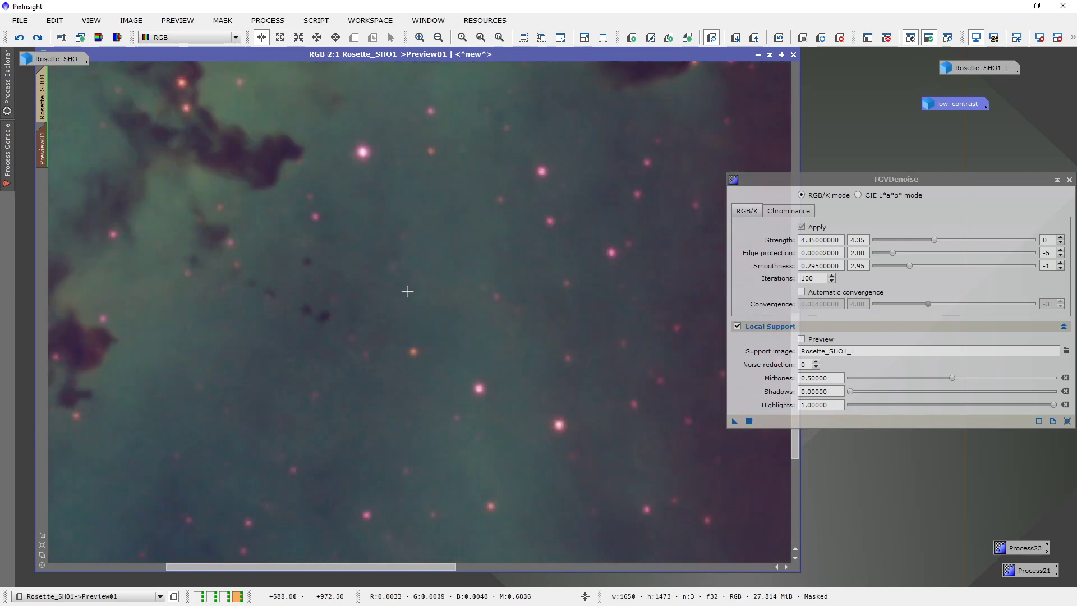
{"action": "scroll", "coordinate": [407, 291], "scroll_direction": "down", "scroll_amount": 1}
{"action": "scroll", "coordinate": [457, 299], "scroll_direction": "up", "scroll_amount": 2}
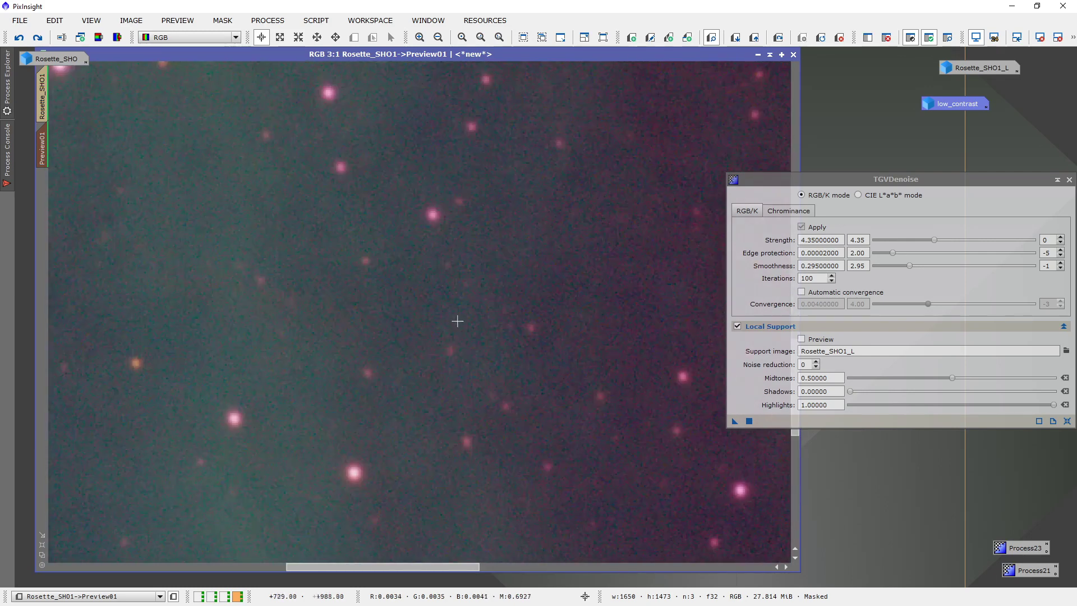
{"action": "scroll", "coordinate": [456, 320], "scroll_direction": "up", "scroll_amount": 1}
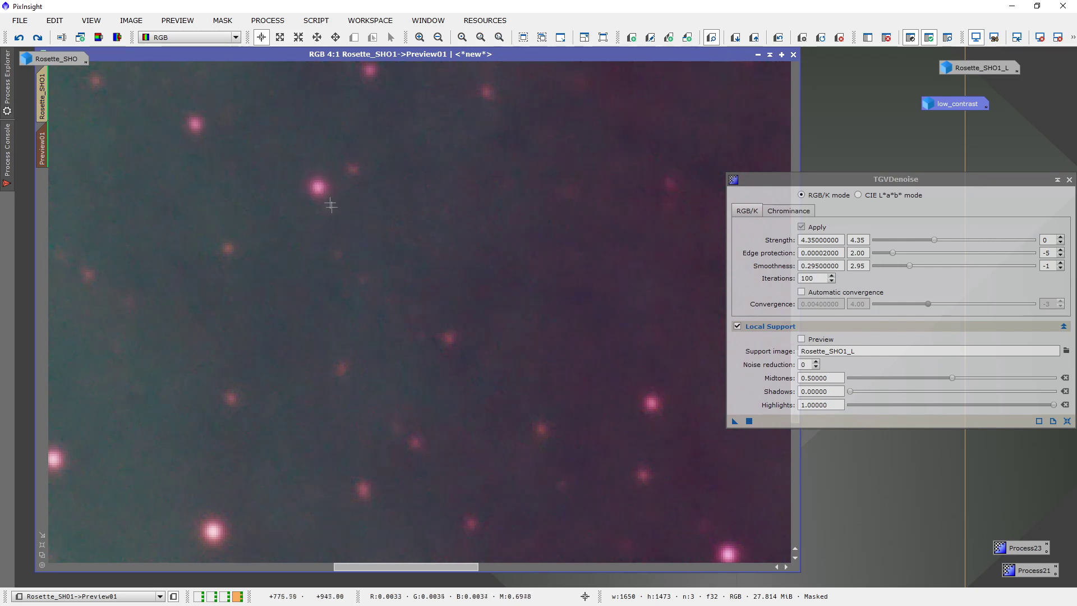
{"action": "scroll", "coordinate": [484, 303], "scroll_direction": "down", "scroll_amount": 1}
{"action": "scroll", "coordinate": [483, 303], "scroll_direction": "down", "scroll_amount": 1}
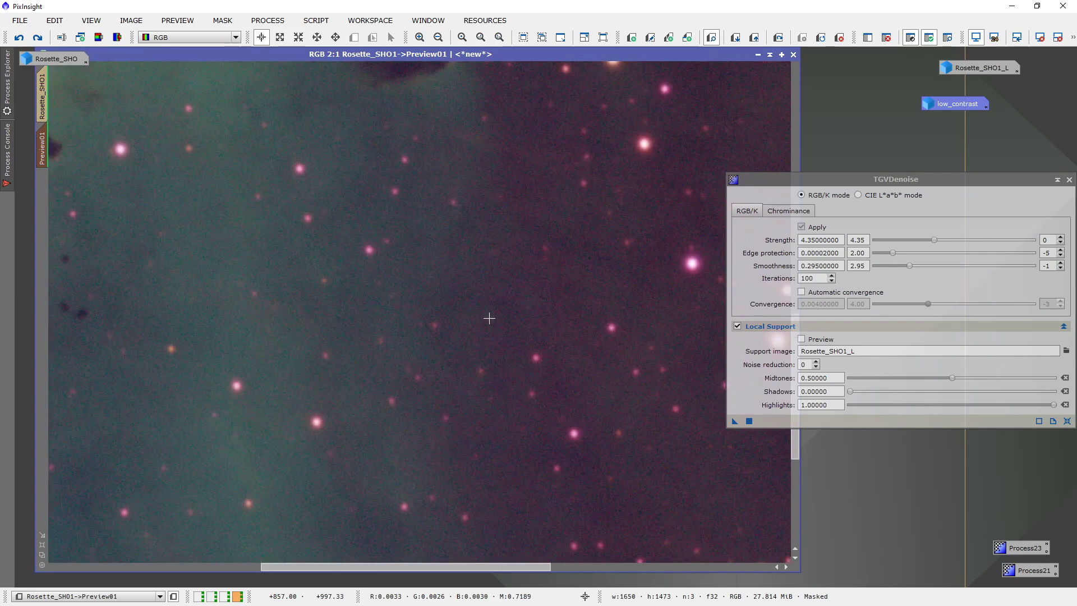
{"action": "scroll", "coordinate": [484, 303], "scroll_direction": "down", "scroll_amount": 1}
{"action": "scroll", "coordinate": [443, 210], "scroll_direction": "down", "scroll_amount": 1}
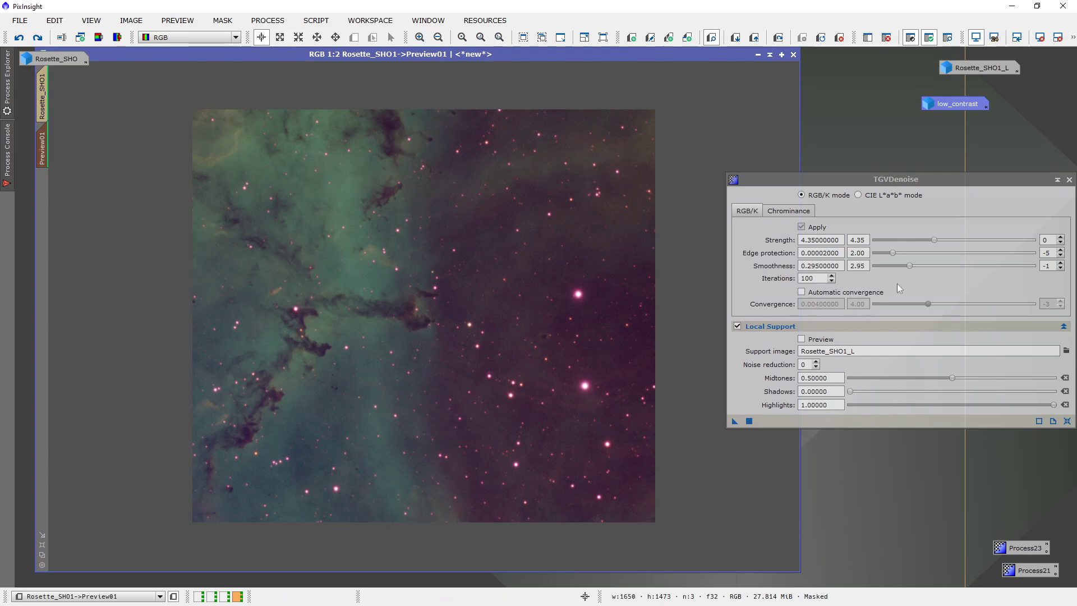
Set TGVDenoise smoothness to 3.05 and strength to 3.25
{"action": "left_click_drag", "start_coordinate": [909, 267], "coordinate": [911, 267]}
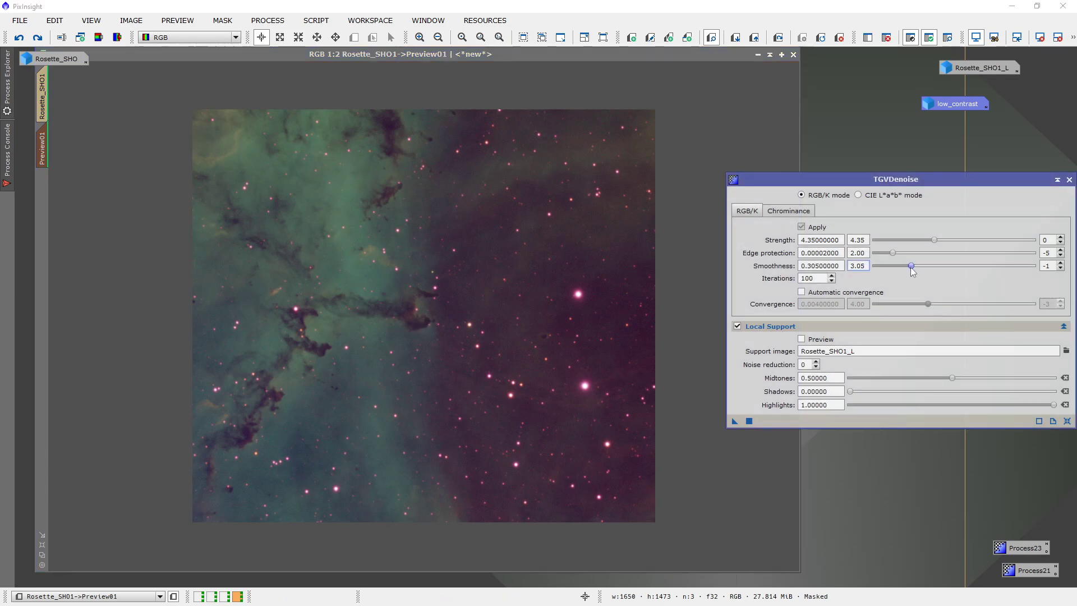
{"action": "scroll", "coordinate": [552, 323], "scroll_direction": "up", "scroll_amount": 2}
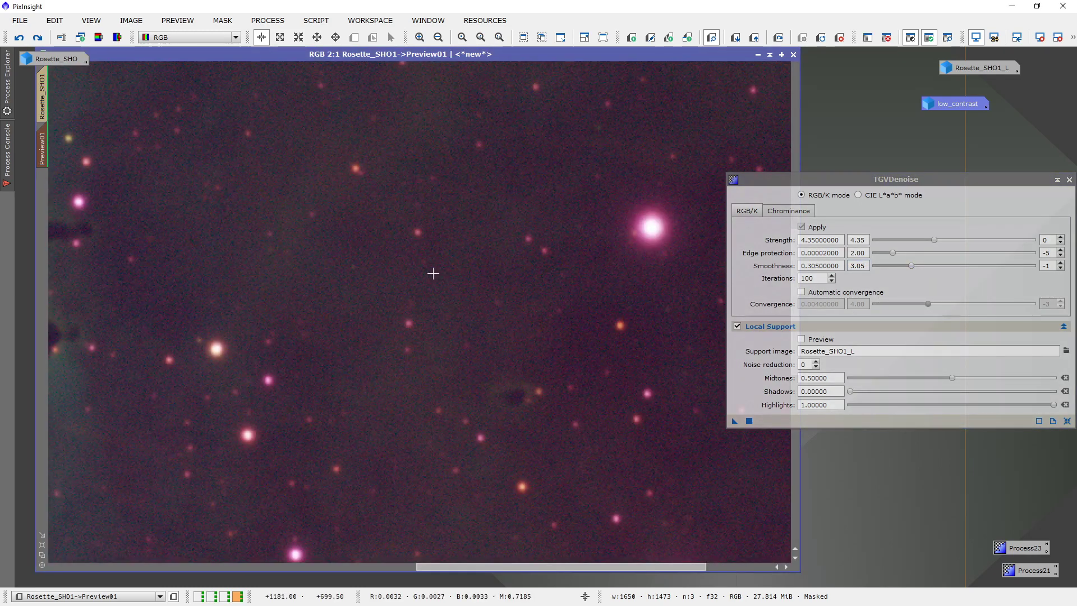
{"action": "scroll", "coordinate": [432, 271], "scroll_direction": "up", "scroll_amount": 1}
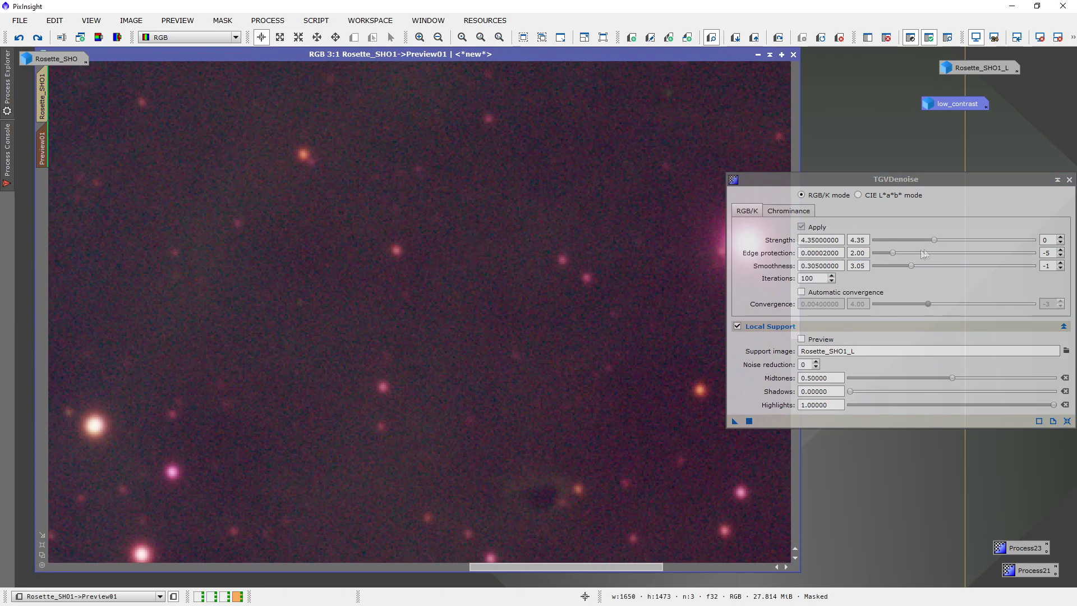
{"action": "left_click_drag", "start_coordinate": [939, 240], "coordinate": [916, 241]}
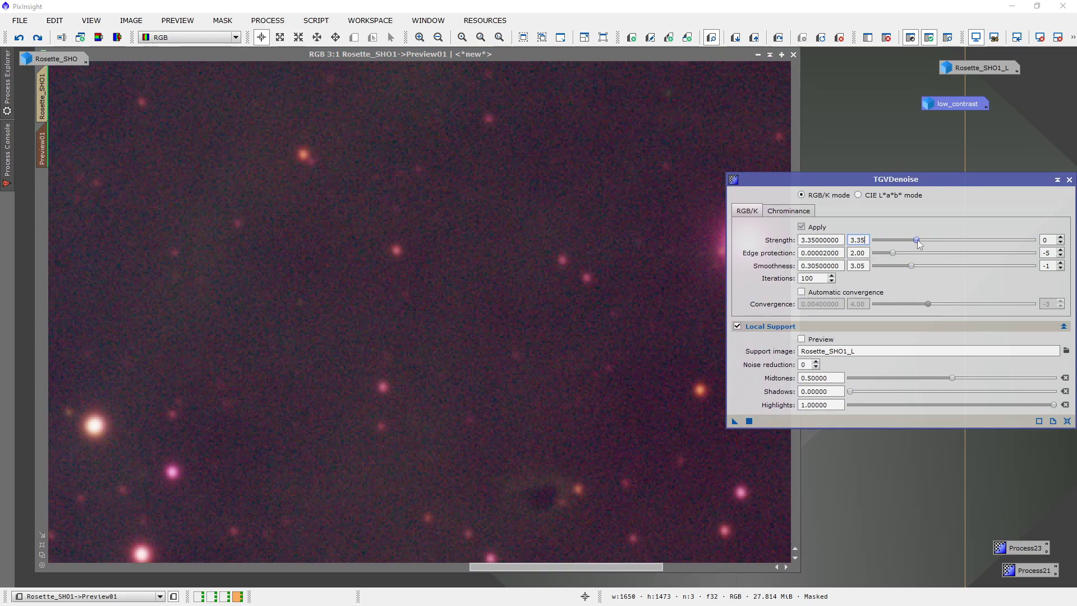
{"action": "type", "text": "3.25"}
{"action": "key", "text": "Return"}
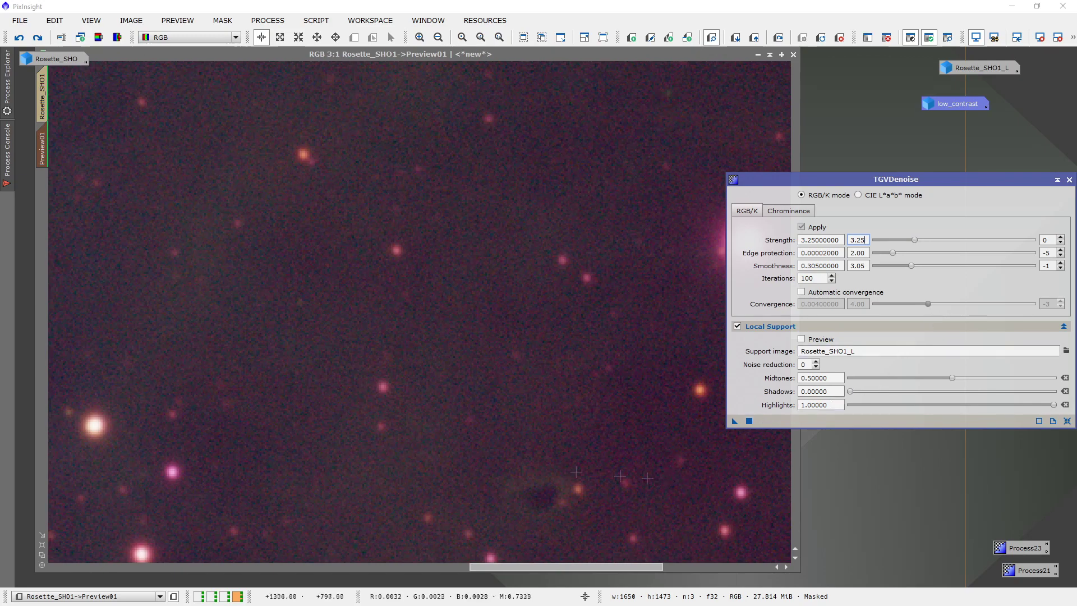
Denoise Preview01 with the new settings and zoom around to inspect the result
{"action": "left_click", "coordinate": [340, 404]}
{"action": "scroll", "coordinate": [340, 404], "scroll_direction": "down", "scroll_amount": 2}
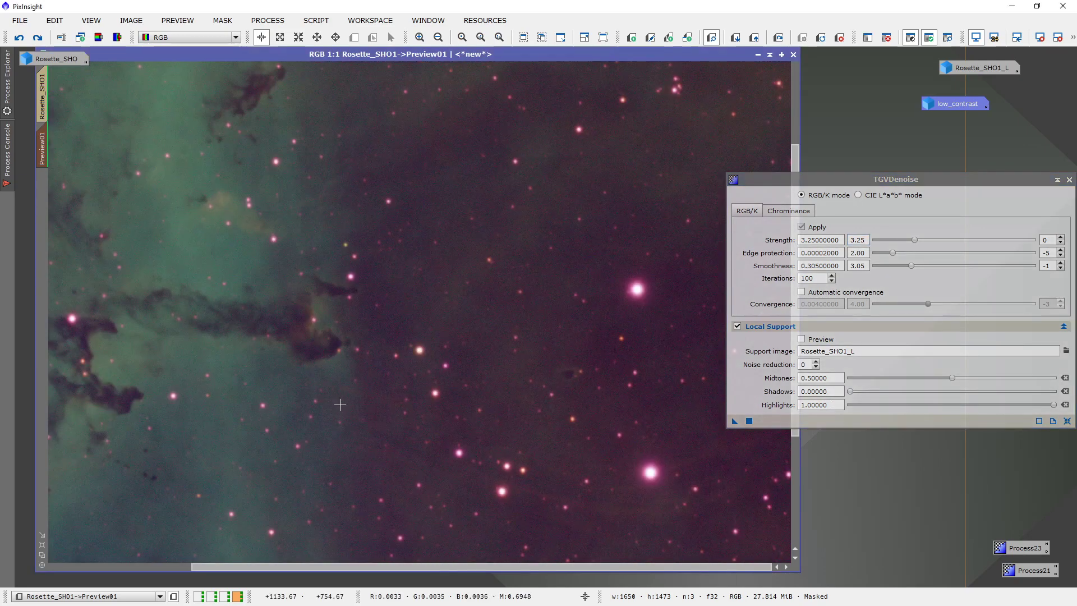
{"action": "left_click", "coordinate": [749, 421]}
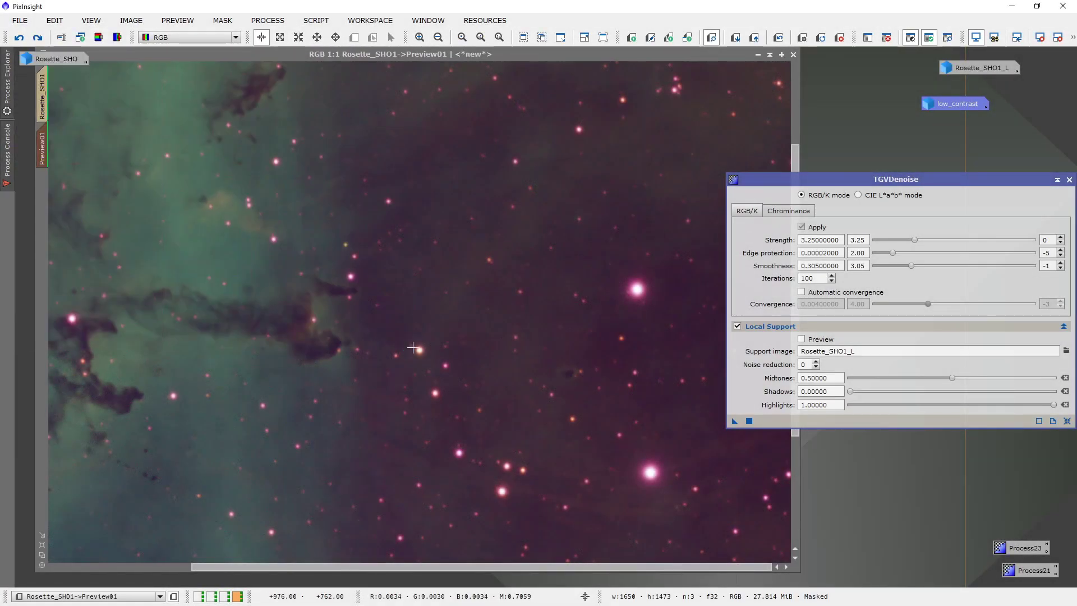
{"action": "scroll", "coordinate": [286, 330], "scroll_direction": "up", "scroll_amount": 1}
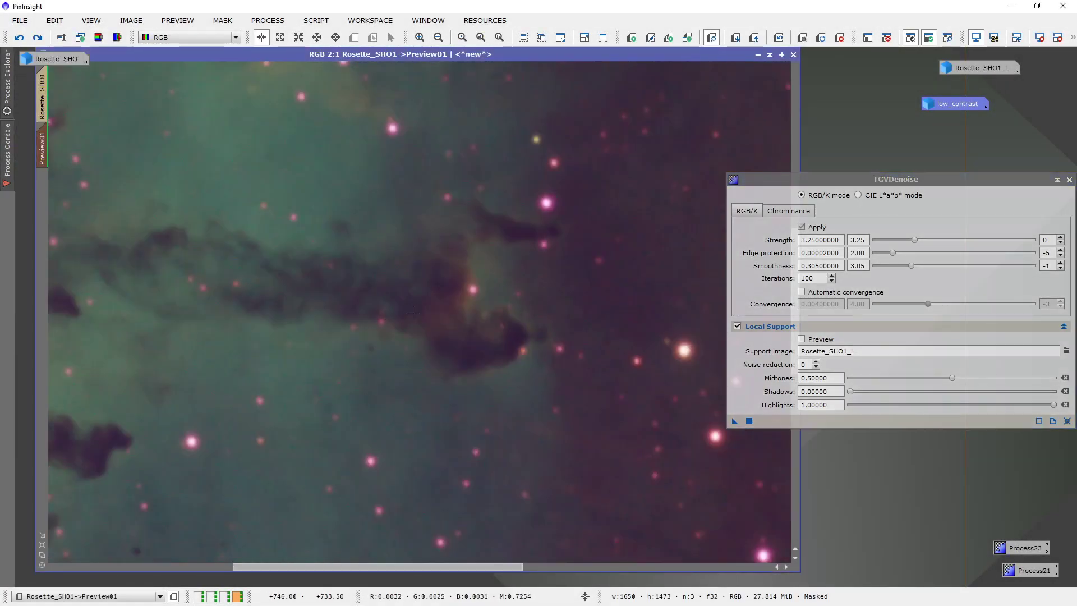
{"action": "scroll", "coordinate": [413, 312], "scroll_direction": "down", "scroll_amount": 1}
{"action": "scroll", "coordinate": [510, 319], "scroll_direction": "down", "scroll_amount": 1}
{"action": "scroll", "coordinate": [519, 292], "scroll_direction": "up", "scroll_amount": 1}
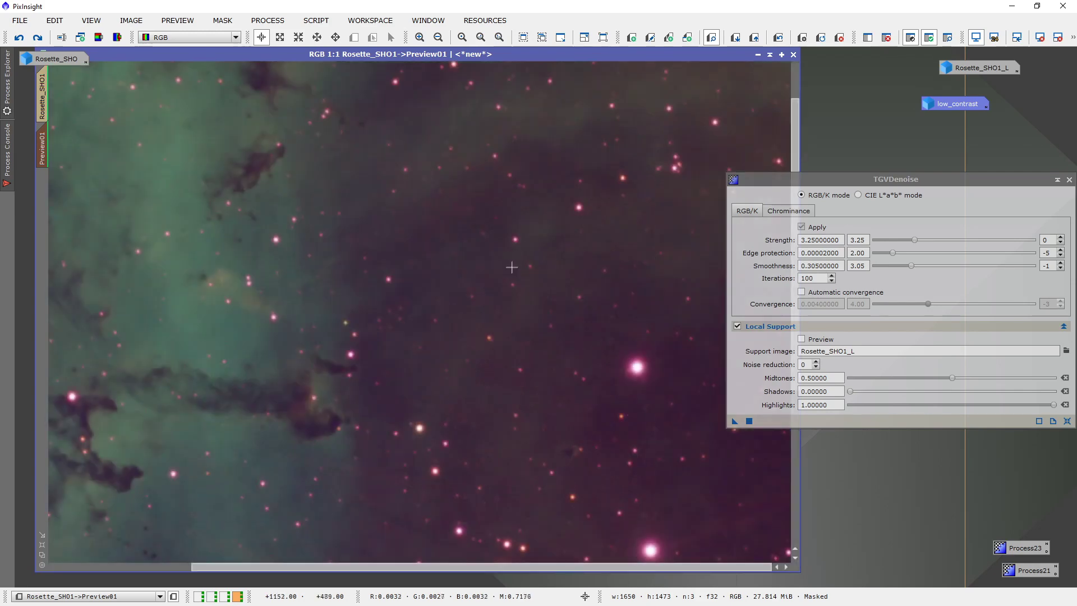
{"action": "scroll", "coordinate": [510, 270], "scroll_direction": "up", "scroll_amount": 1}
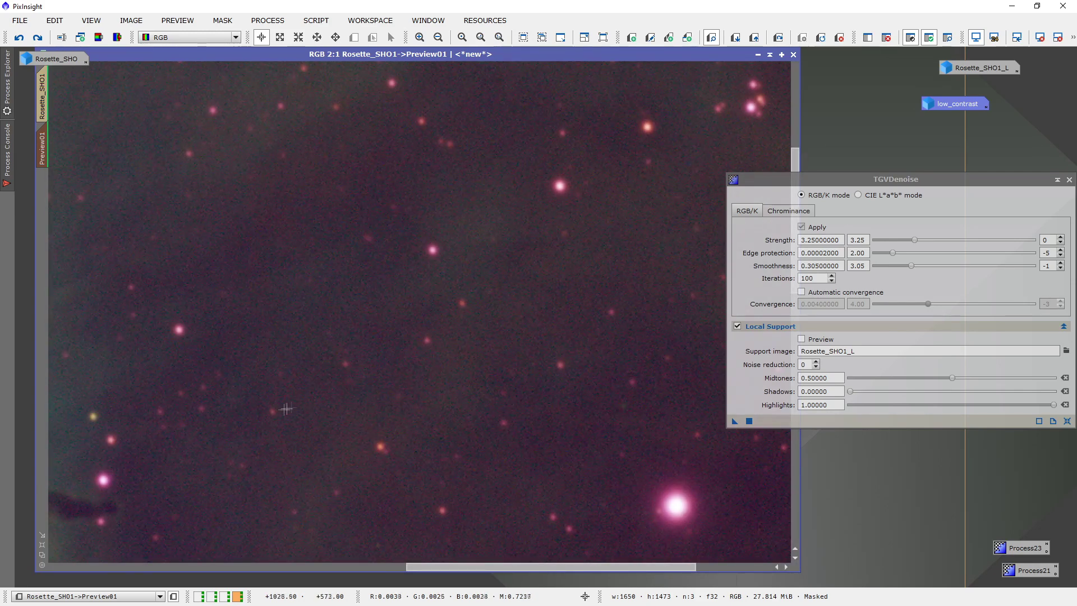
{"action": "scroll", "coordinate": [431, 353], "scroll_direction": "down", "scroll_amount": 2}
{"action": "scroll", "coordinate": [434, 292], "scroll_direction": "up", "scroll_amount": 1}
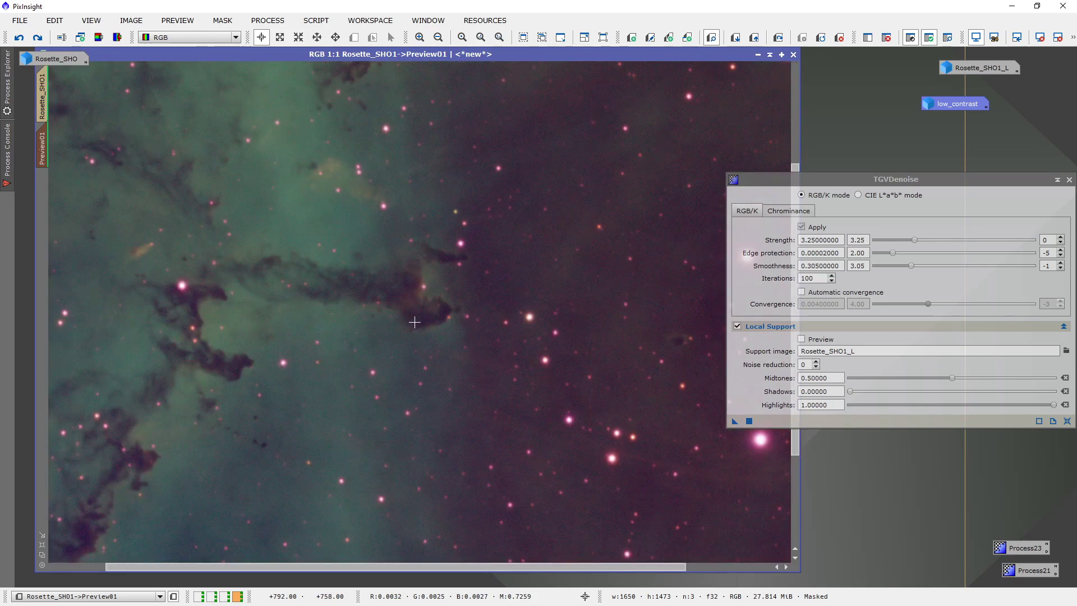
{"action": "scroll", "coordinate": [401, 315], "scroll_direction": "up", "scroll_amount": 1}
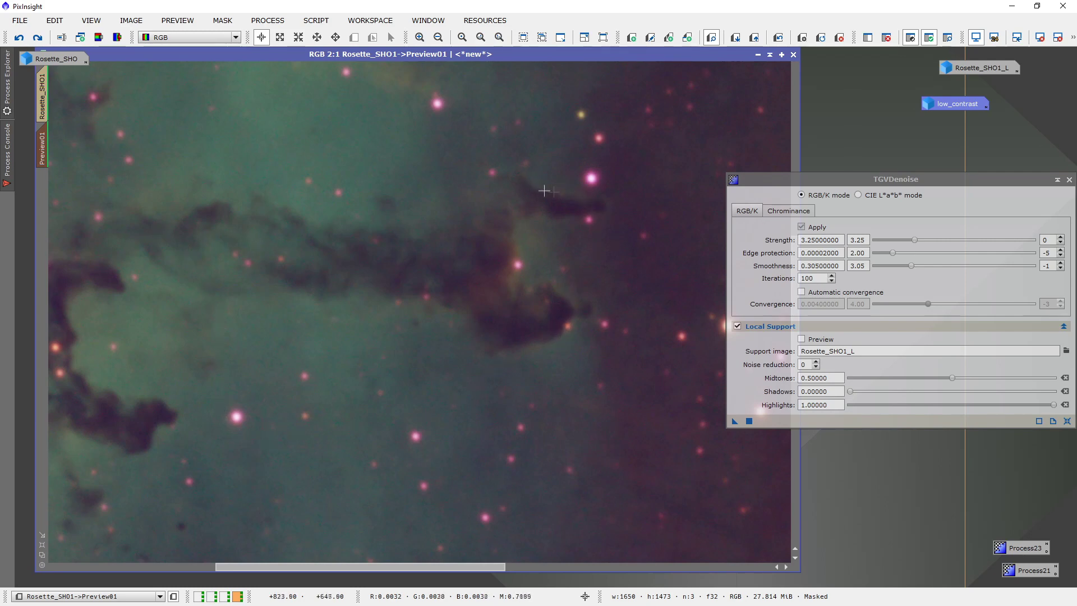
{"action": "scroll", "coordinate": [449, 320], "scroll_direction": "down", "scroll_amount": 1}
{"action": "scroll", "coordinate": [336, 421], "scroll_direction": "down", "scroll_amount": 1}
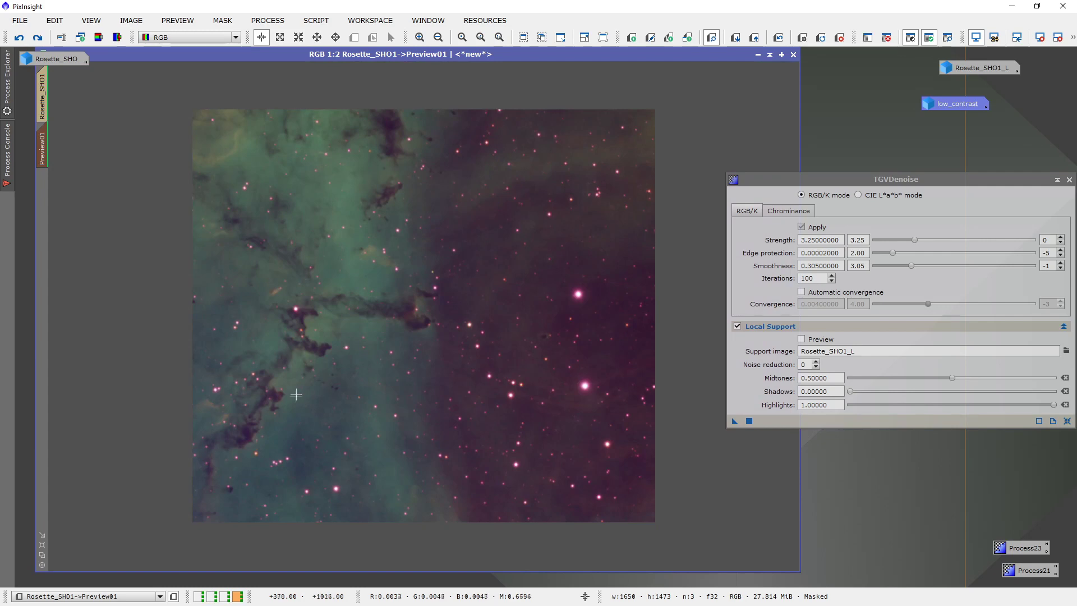
{"action": "scroll", "coordinate": [256, 461], "scroll_direction": "up", "scroll_amount": 1}
{"action": "scroll", "coordinate": [185, 450], "scroll_direction": "up", "scroll_amount": 1}
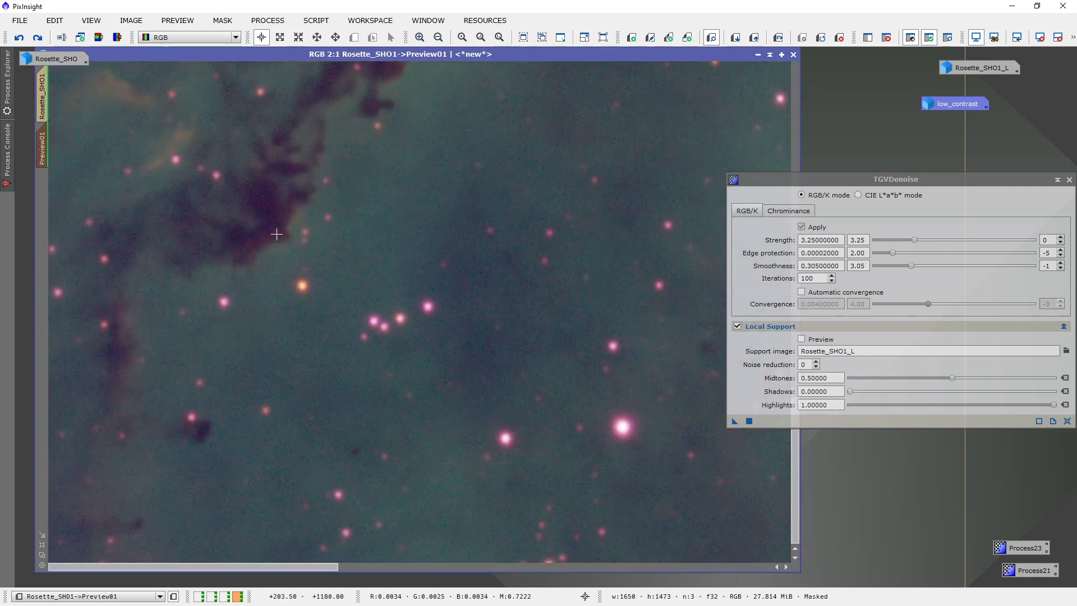
{"action": "scroll", "coordinate": [276, 234], "scroll_direction": "up", "scroll_amount": 1}
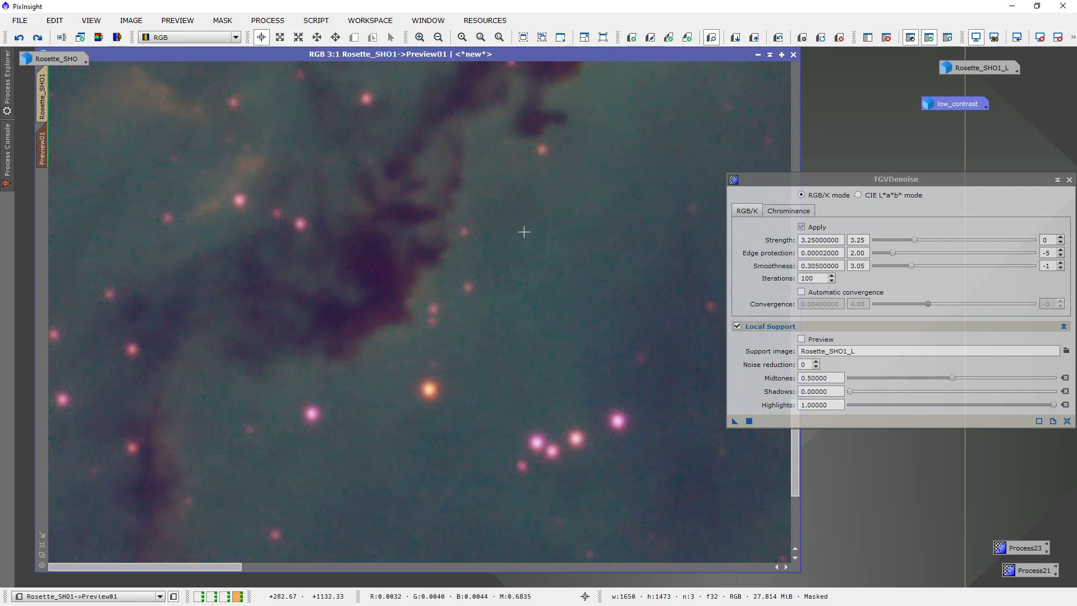
Undo the preview denoise to compare against the noisy original
{"action": "key", "text": "ctrl+z"}
{"action": "scroll", "coordinate": [468, 330], "scroll_direction": "down", "scroll_amount": 1}
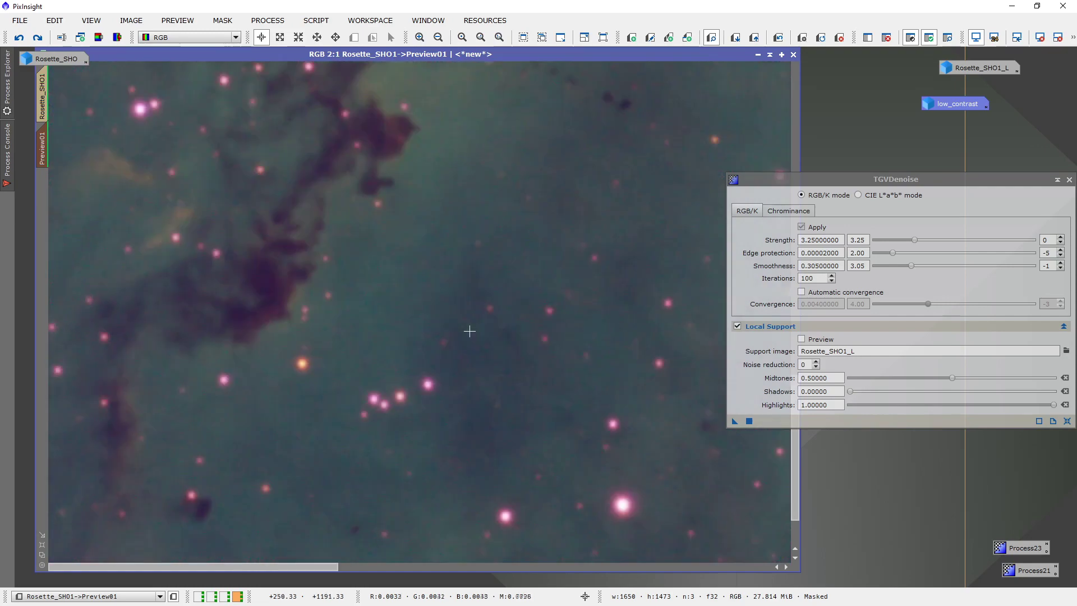
{"action": "scroll", "coordinate": [469, 330], "scroll_direction": "down", "scroll_amount": 1}
{"action": "scroll", "coordinate": [469, 329], "scroll_direction": "down", "scroll_amount": 1}
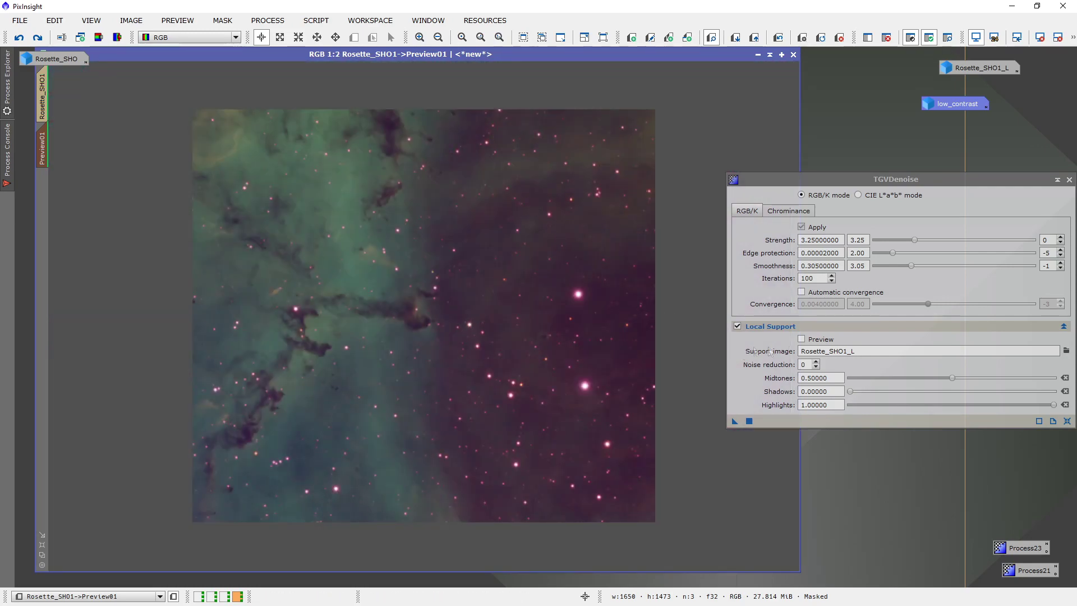
{"action": "left_click_drag", "start_coordinate": [967, 180], "coordinate": [940, 186]}
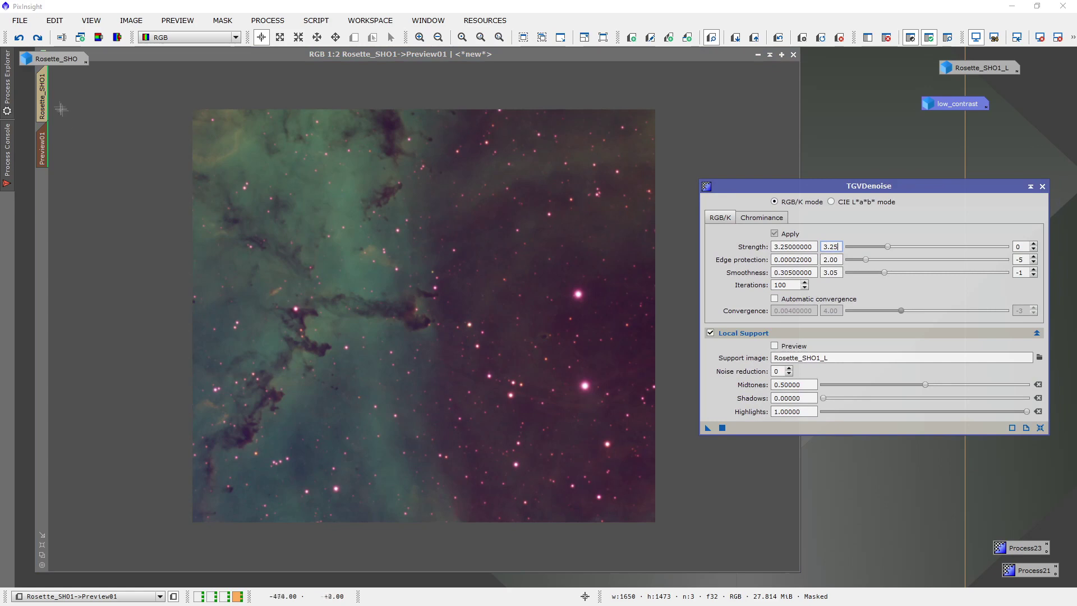
Define Preview02 over the wispy lower-right region and denoise it with the current settings
{"action": "left_click", "coordinate": [43, 91]}
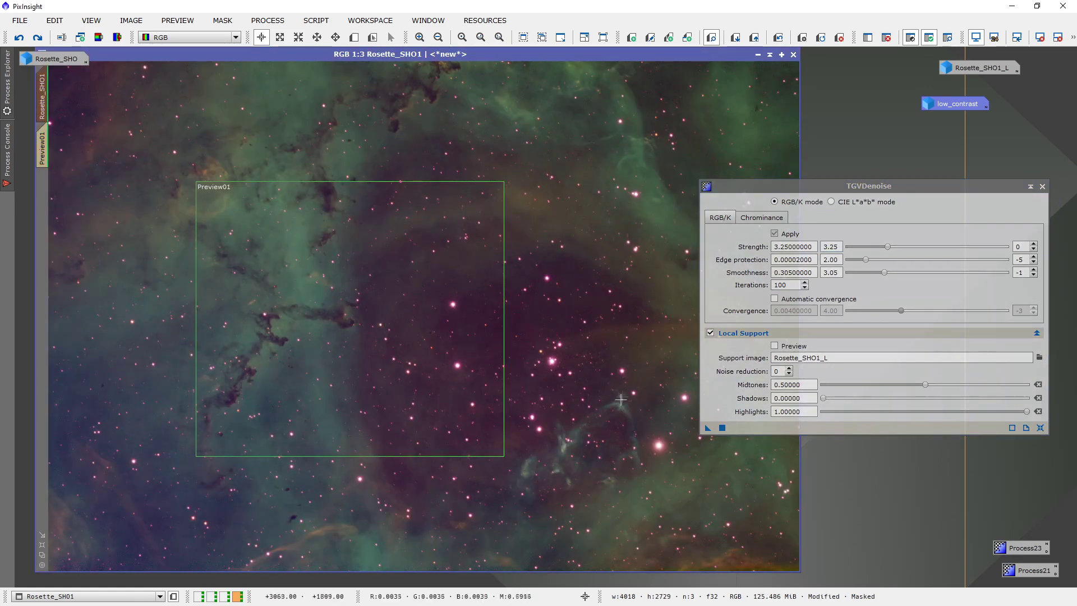
{"action": "left_click", "coordinate": [354, 37]}
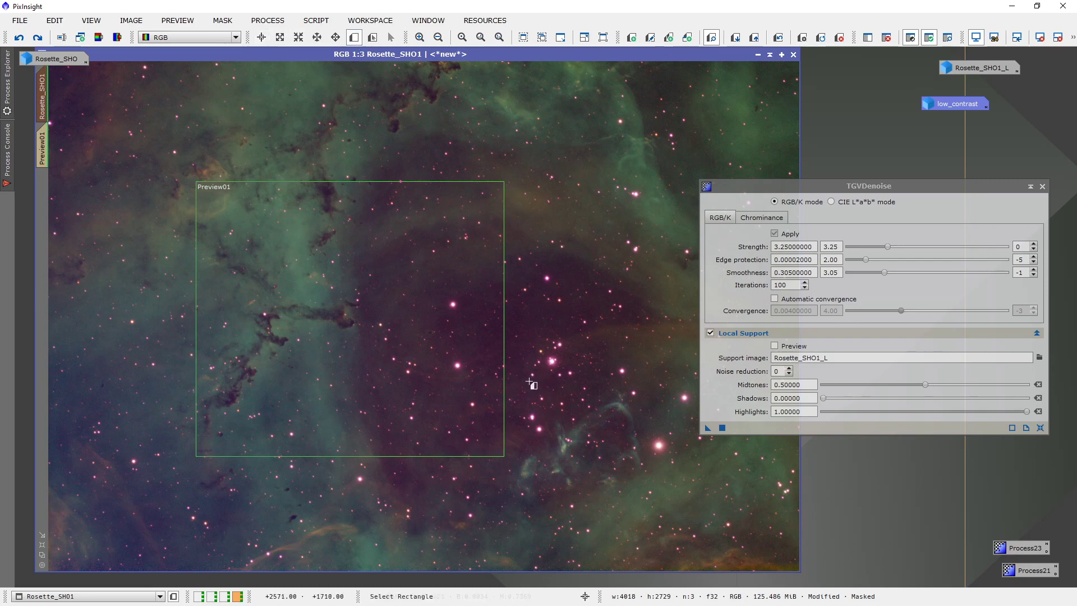
{"action": "mouse_move", "coordinate": [528, 381]}
{"action": "left_mouse_down"}
{"action": "mouse_move", "coordinate": [604, 476]}
{"action": "mouse_move", "coordinate": [684, 507]}
{"action": "left_mouse_up"}
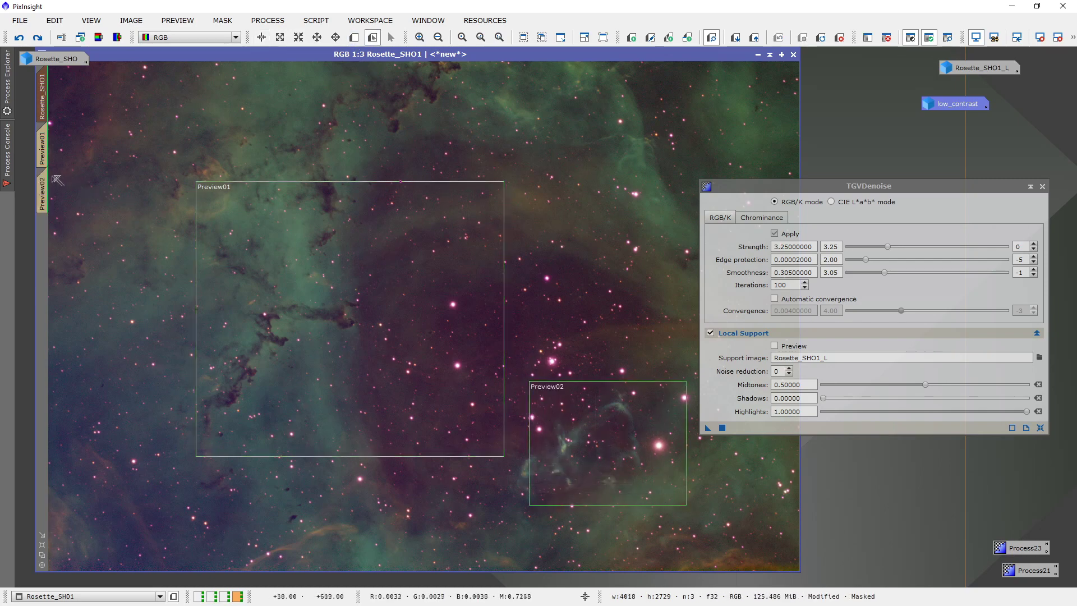
{"action": "left_click", "coordinate": [47, 186]}
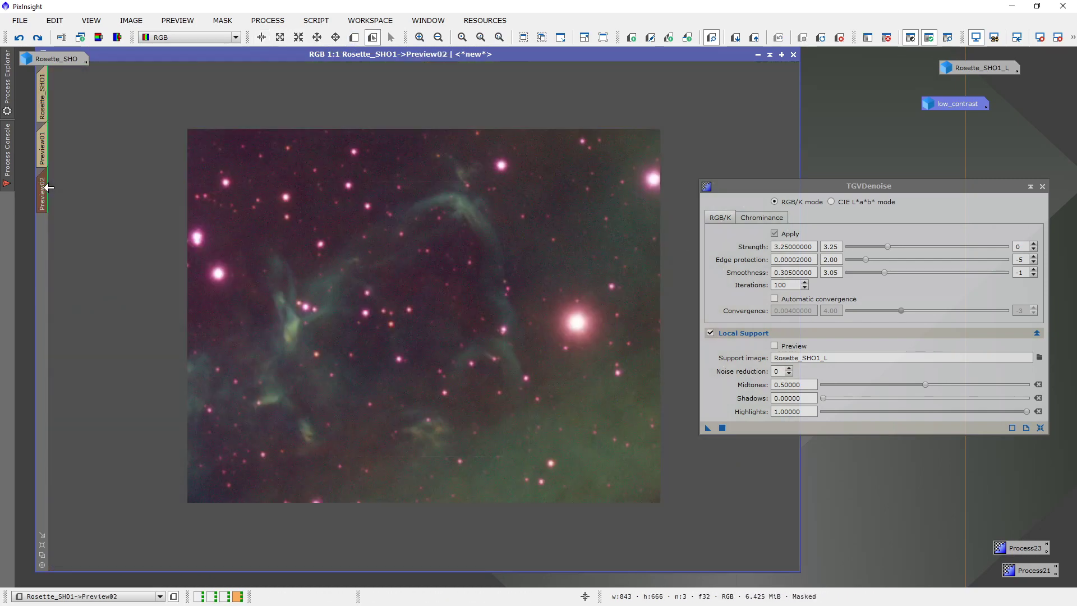
{"action": "left_click", "coordinate": [722, 428]}
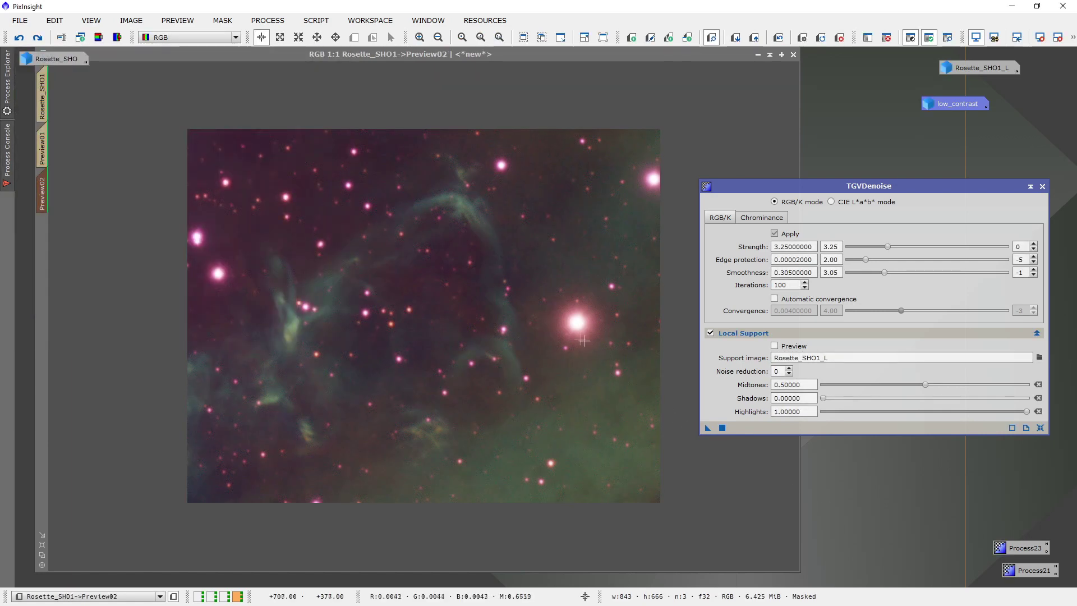
Inspect Preview02, then return to the full Rosette_SHO1 image
{"action": "scroll", "coordinate": [436, 244], "scroll_direction": "up", "scroll_amount": 1}
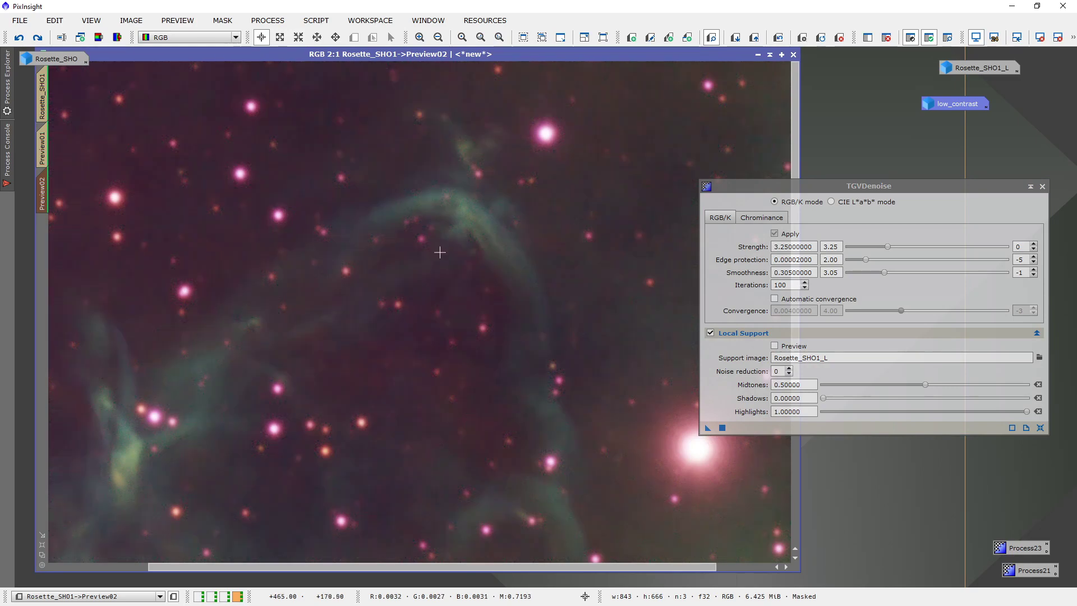
{"action": "left_click", "coordinate": [42, 99]}
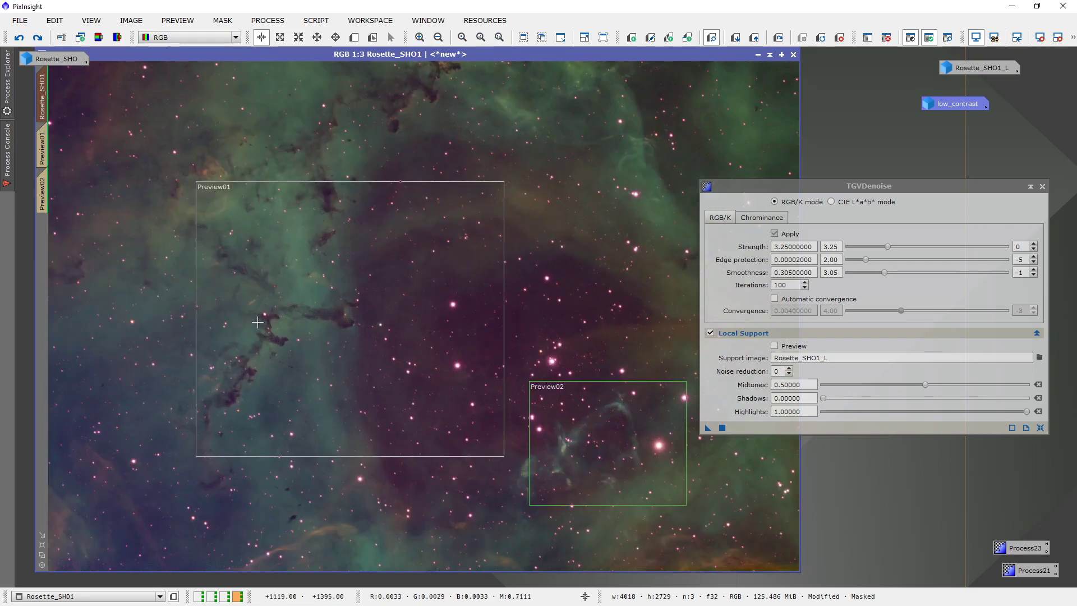
{"action": "left_click_drag", "start_coordinate": [830, 188], "coordinate": [832, 135]}
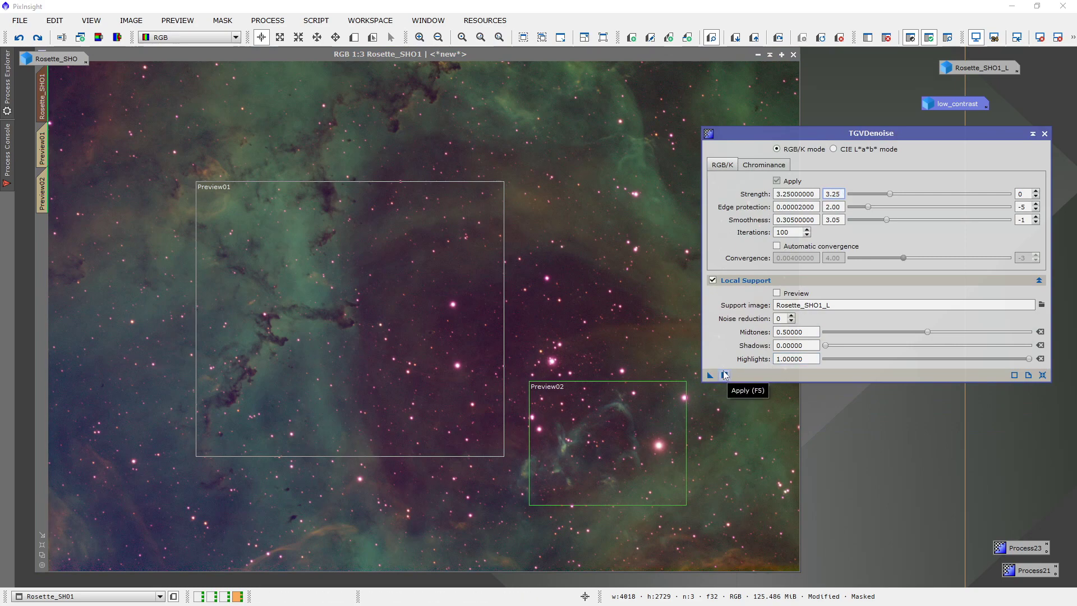
Denoise the full Rosette_SHO1 image, delete Preview02 and Preview01, and close TGVDenoise
{"action": "left_click", "coordinate": [724, 379]}
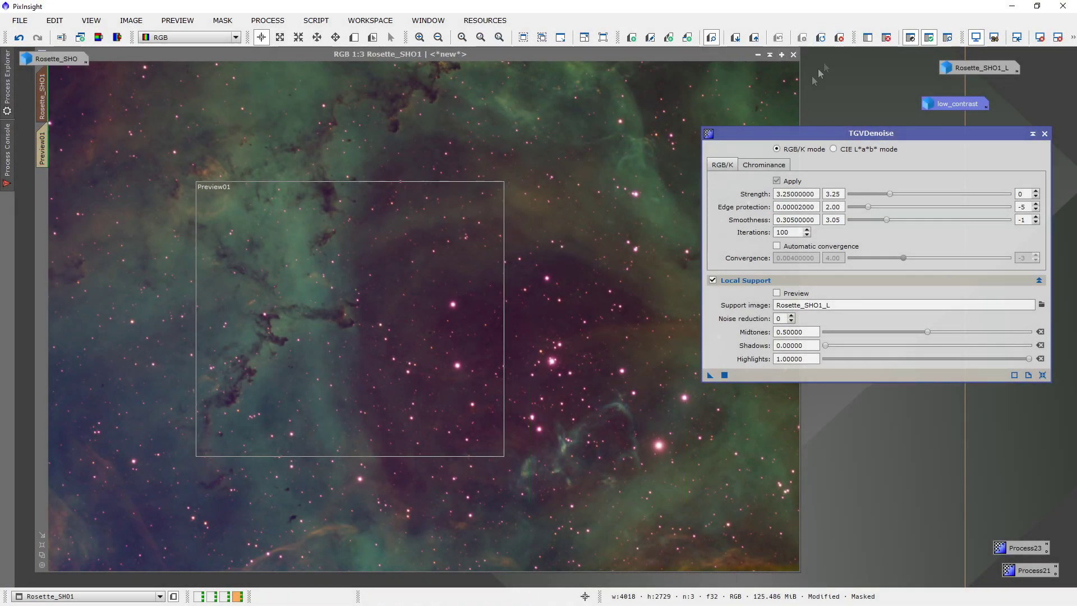
{"action": "left_click", "coordinate": [839, 38]}
{"action": "left_click", "coordinate": [459, 230]}
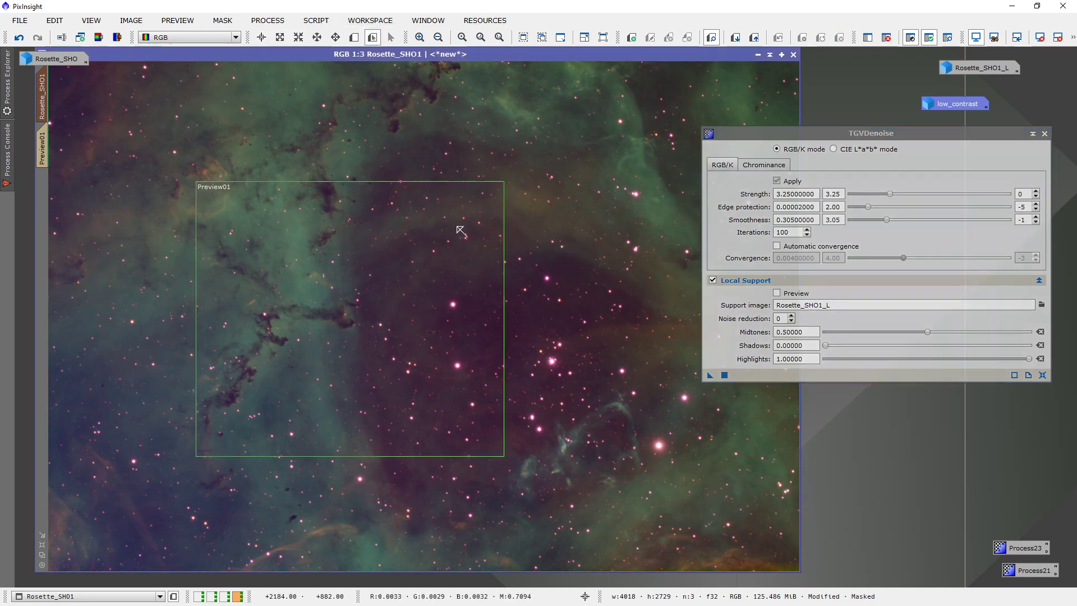
{"action": "left_click", "coordinate": [840, 37]}
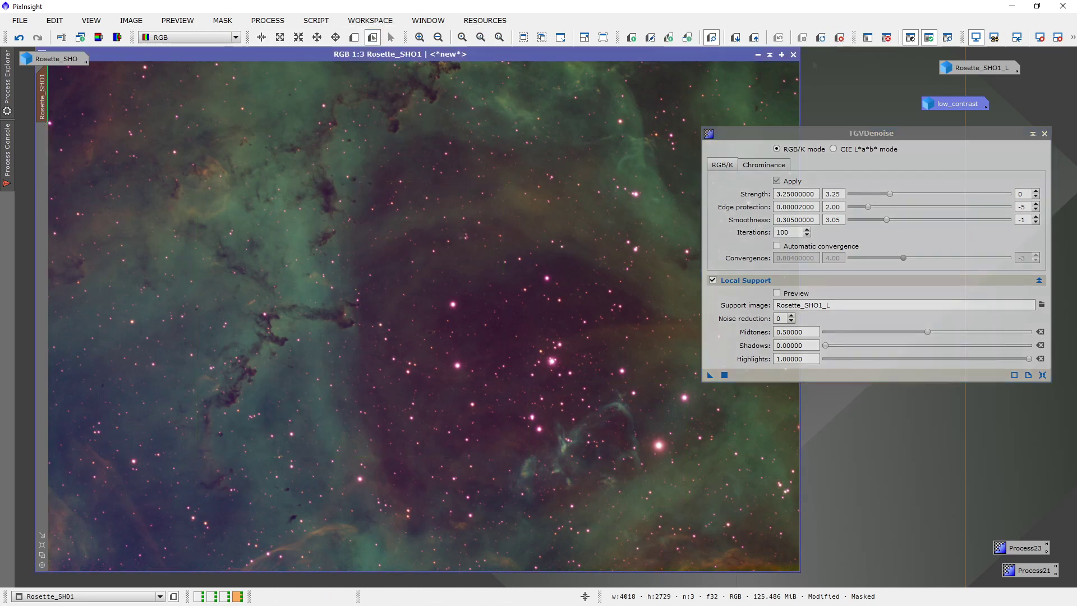
{"action": "left_click", "coordinate": [1044, 133]}
Zoom in and toggle undo/redo to compare the image before and after denoising
{"action": "scroll", "coordinate": [609, 179], "scroll_direction": "up", "scroll_amount": 1}
{"action": "scroll", "coordinate": [609, 178], "scroll_direction": "up", "scroll_amount": 2}
{"action": "scroll", "coordinate": [591, 185], "scroll_direction": "down", "scroll_amount": 1}
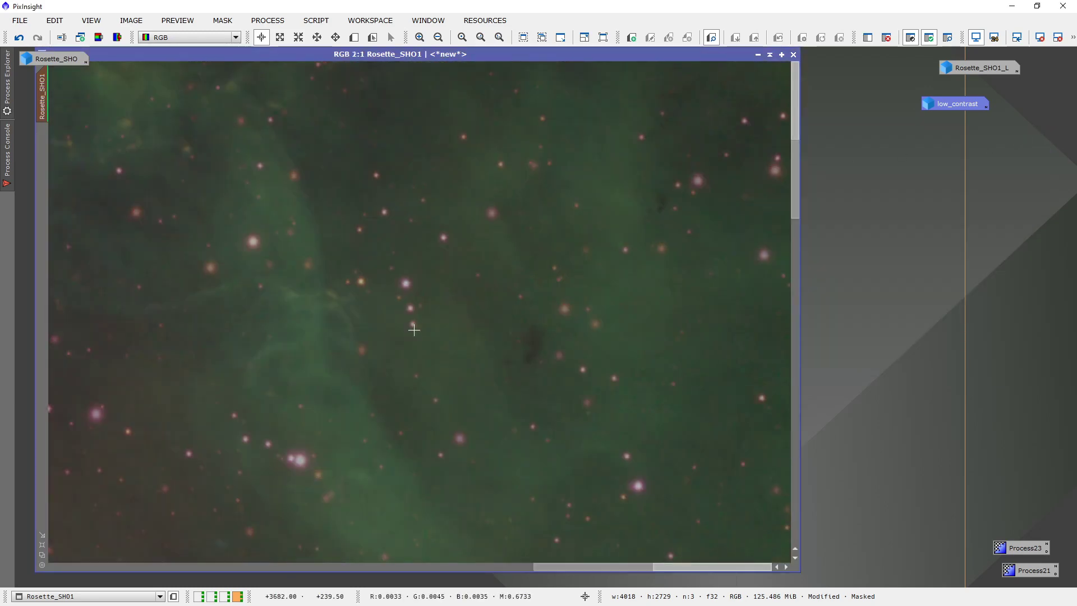
{"action": "scroll", "coordinate": [385, 235], "scroll_direction": "up", "scroll_amount": 1}
{"action": "scroll", "coordinate": [348, 246], "scroll_direction": "down", "scroll_amount": 1}
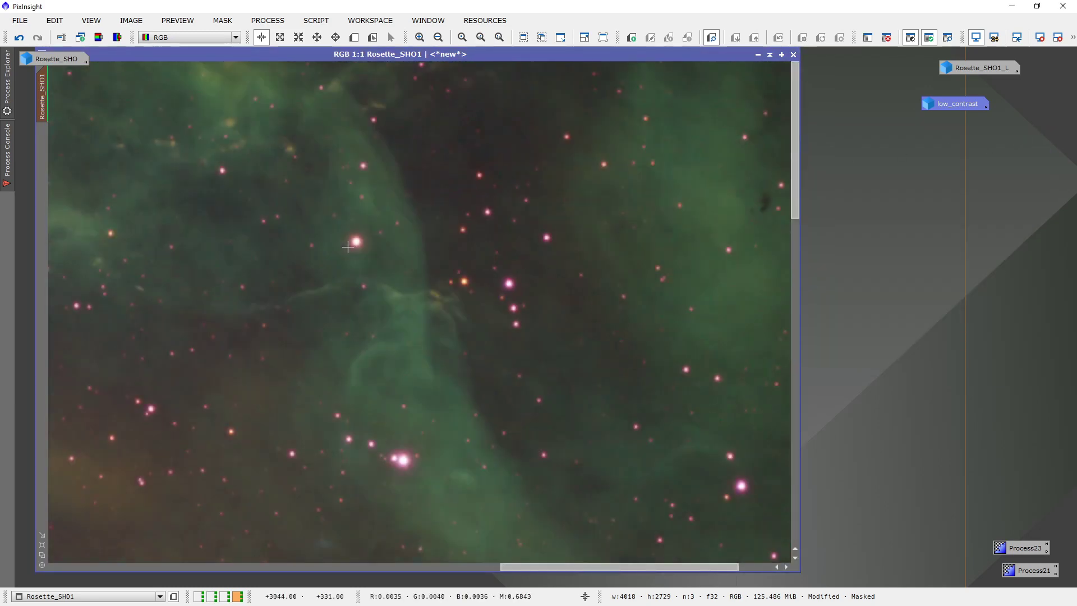
{"action": "left_click", "coordinate": [19, 38]}
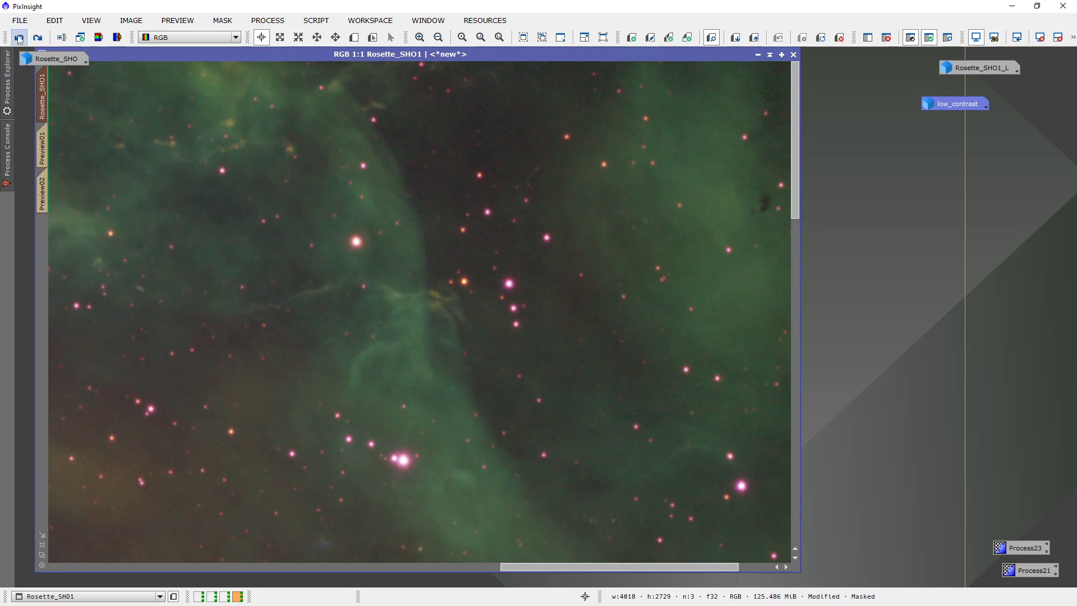
{"action": "scroll", "coordinate": [460, 238], "scroll_direction": "up", "scroll_amount": 1}
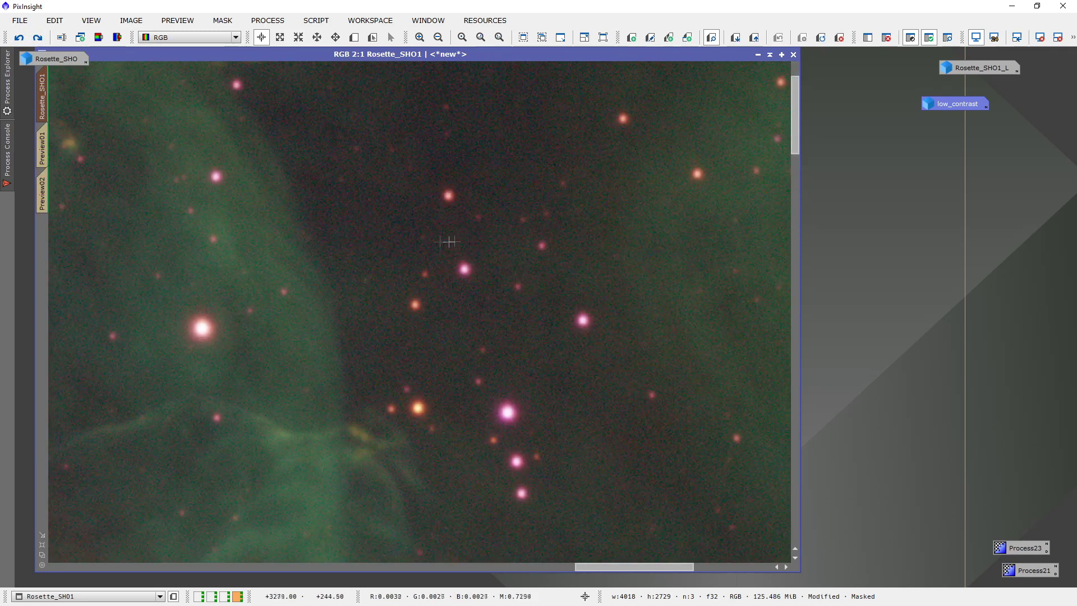
{"action": "left_click", "coordinate": [37, 37]}
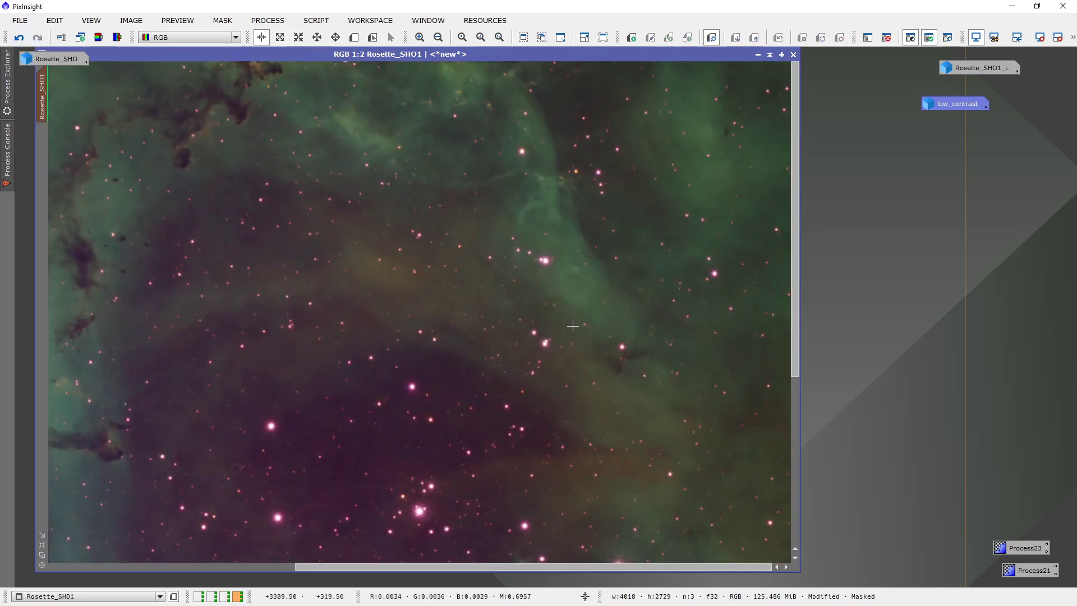
{"action": "scroll", "coordinate": [562, 309], "scroll_direction": "down", "scroll_amount": 3}
{"action": "scroll", "coordinate": [657, 474], "scroll_direction": "up", "scroll_amount": 2}
{"action": "scroll", "coordinate": [634, 438], "scroll_direction": "up", "scroll_amount": 1}
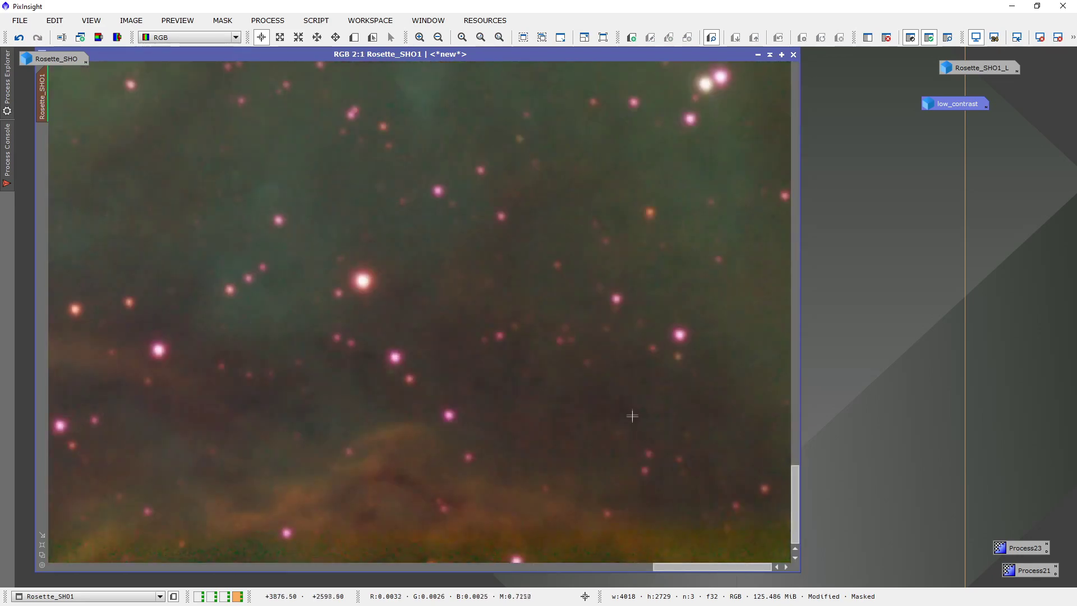
{"action": "left_click", "coordinate": [37, 38]}
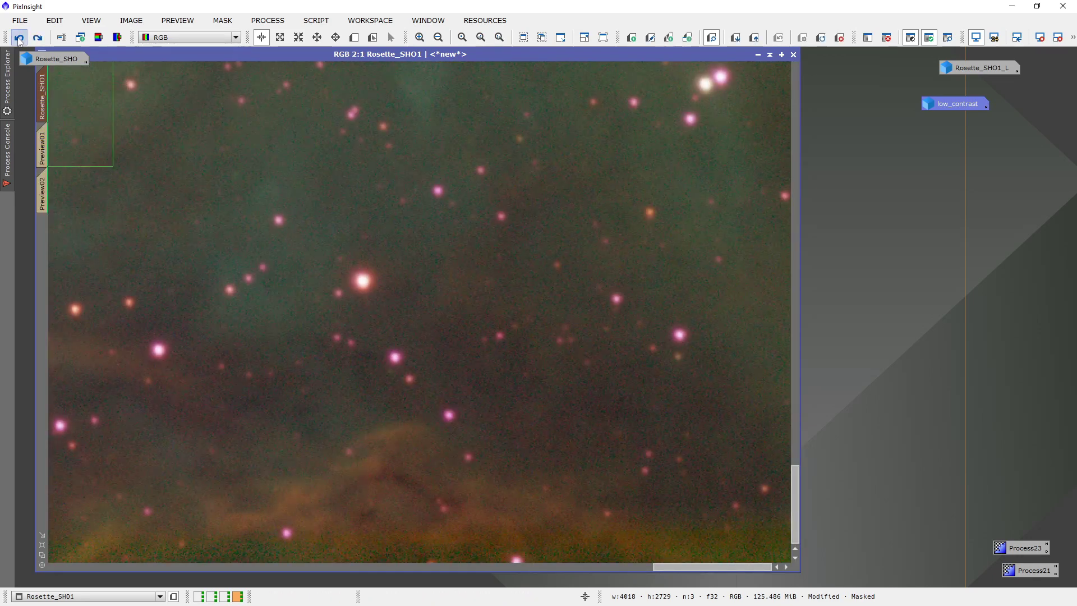
{"action": "left_click", "coordinate": [37, 37]}
Compare the dark dust lanes before and after, keeping the denoised result, and zoom back out
{"action": "left_click_drag", "start_coordinate": [264, 371], "coordinate": [209, 320]}
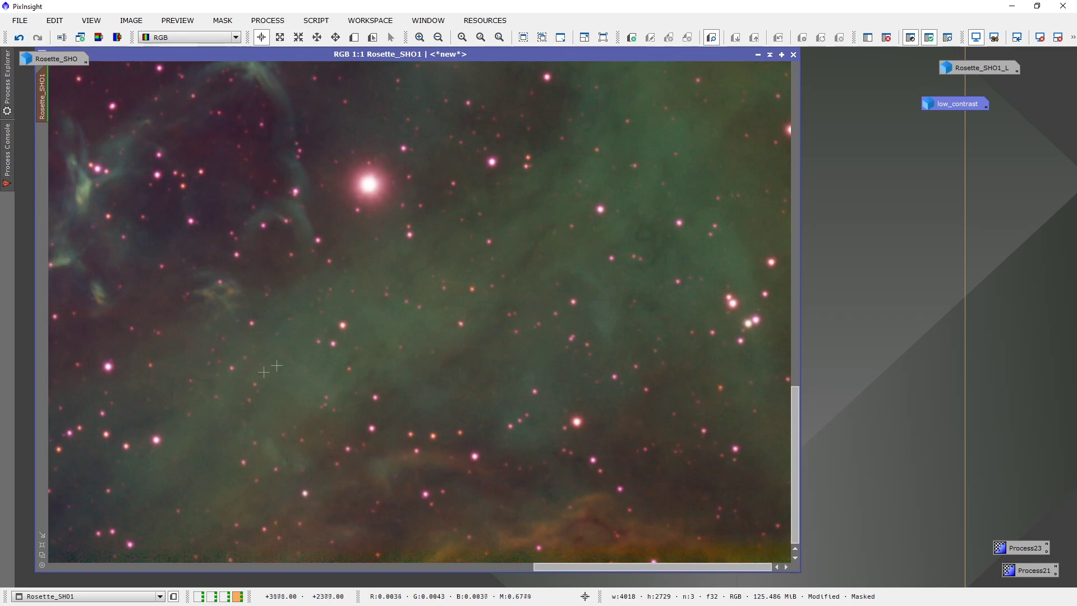
{"action": "scroll", "coordinate": [208, 321], "scroll_direction": "down", "scroll_amount": 2}
{"action": "scroll", "coordinate": [263, 387], "scroll_direction": "down", "scroll_amount": 1}
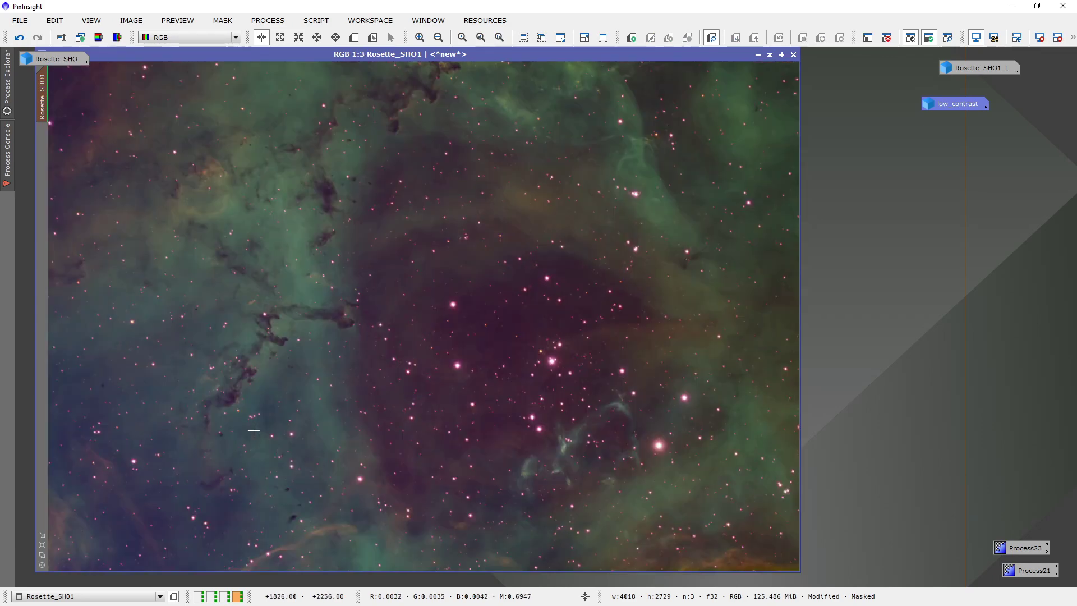
{"action": "scroll", "coordinate": [306, 523], "scroll_direction": "up", "scroll_amount": 1}
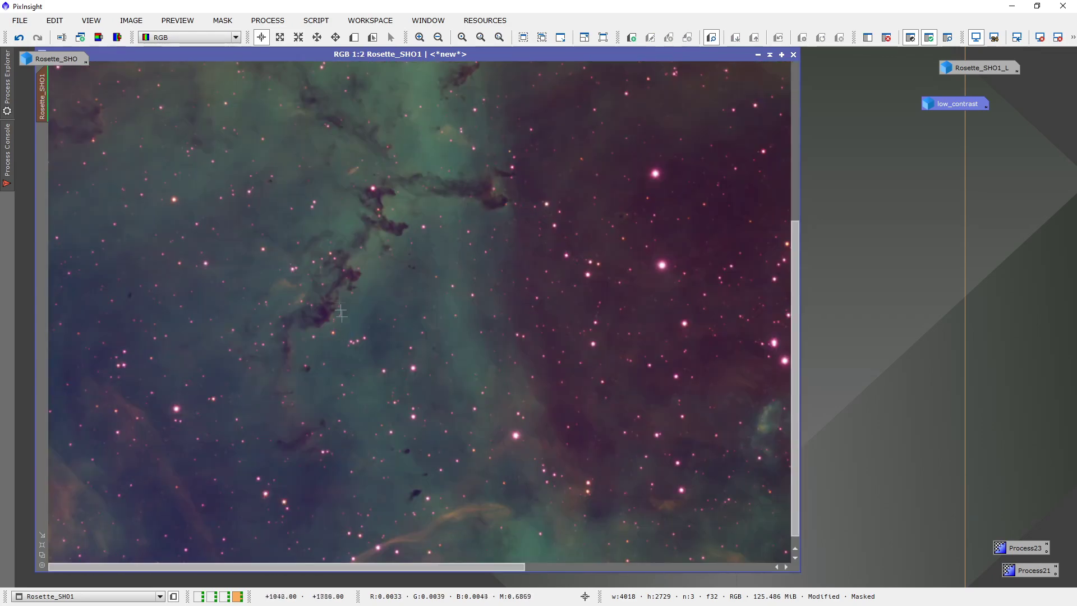
{"action": "scroll", "coordinate": [392, 364], "scroll_direction": "up", "scroll_amount": 1}
{"action": "scroll", "coordinate": [457, 244], "scroll_direction": "up", "scroll_amount": 1}
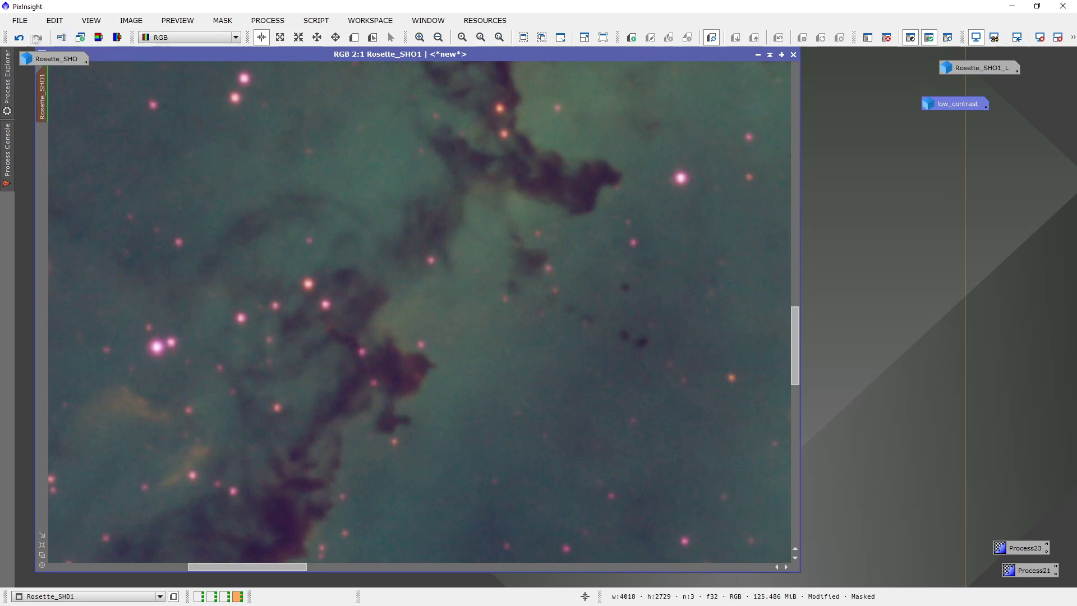
{"action": "left_click", "coordinate": [19, 38]}
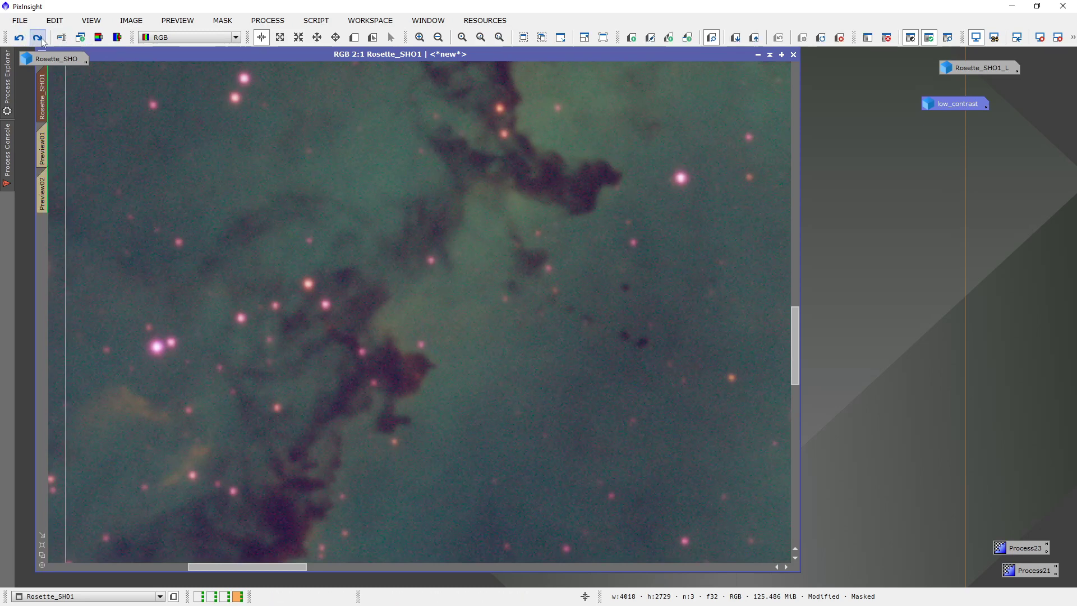
{"action": "left_click", "coordinate": [38, 40]}
{"action": "scroll", "coordinate": [420, 371], "scroll_direction": "down", "scroll_amount": 1}
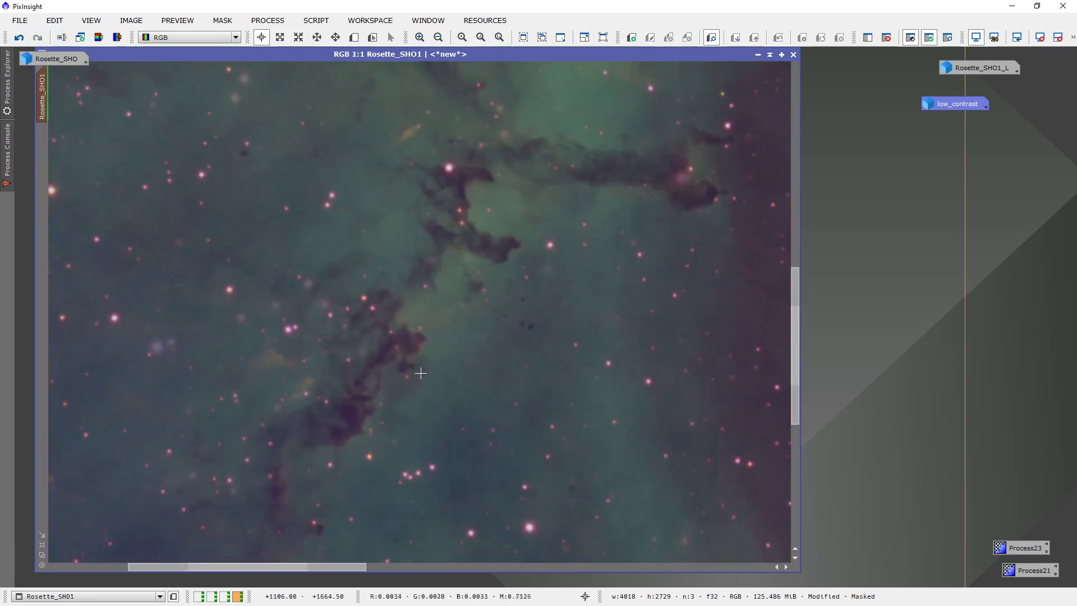
{"action": "scroll", "coordinate": [420, 373], "scroll_direction": "down", "scroll_amount": 1}
{"action": "scroll", "coordinate": [420, 374], "scroll_direction": "down", "scroll_amount": 1}
{"action": "scroll", "coordinate": [420, 373], "scroll_direction": "down", "scroll_amount": 1}
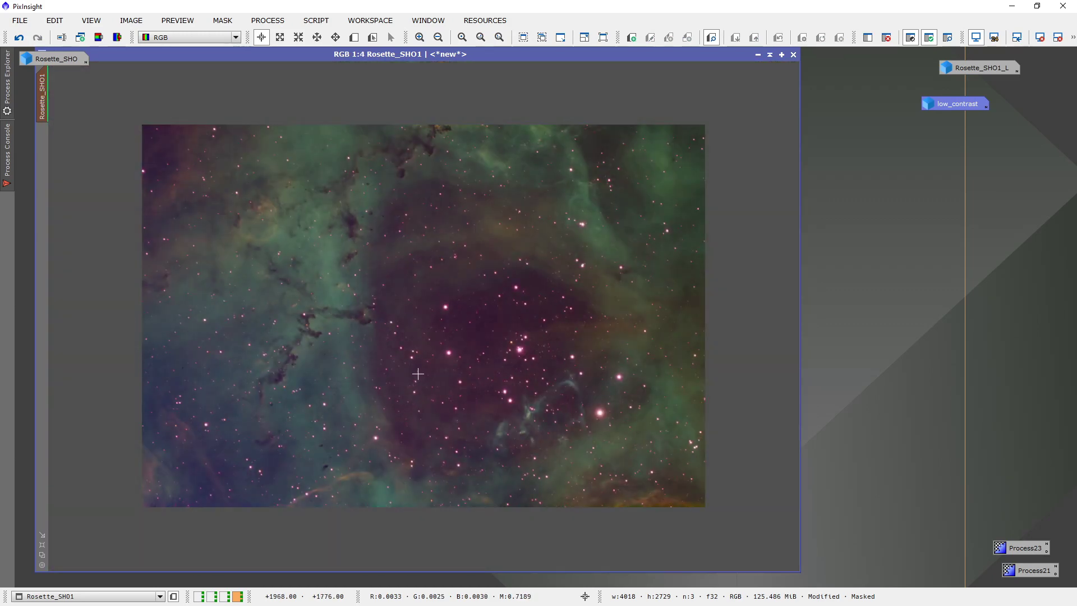
{"action": "scroll", "coordinate": [417, 373], "scroll_direction": "up", "scroll_amount": 1}
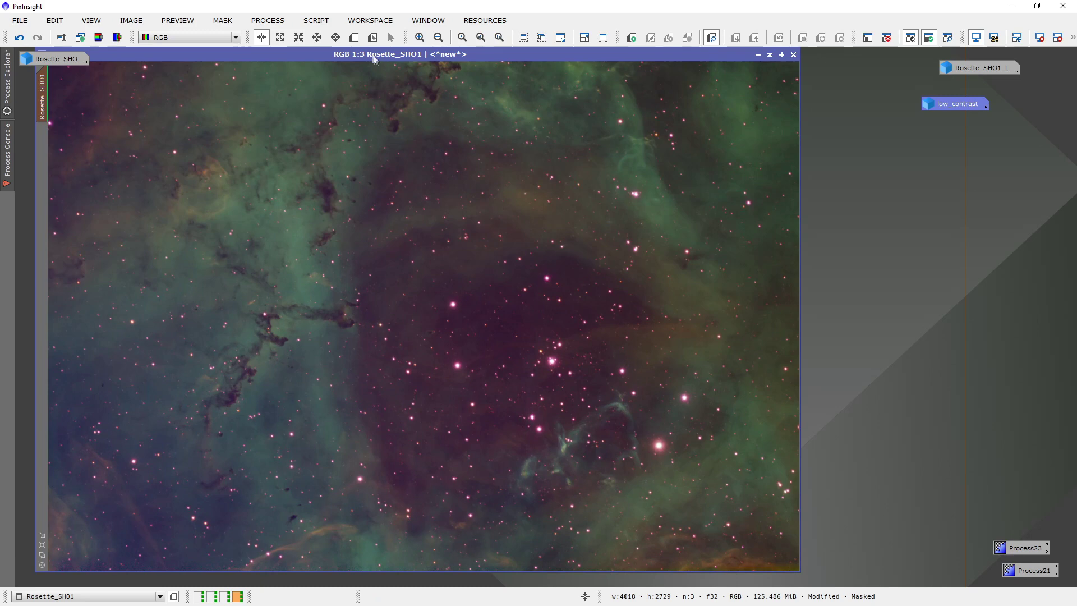
{"action": "left_click_drag", "start_coordinate": [374, 56], "coordinate": [445, 55]}
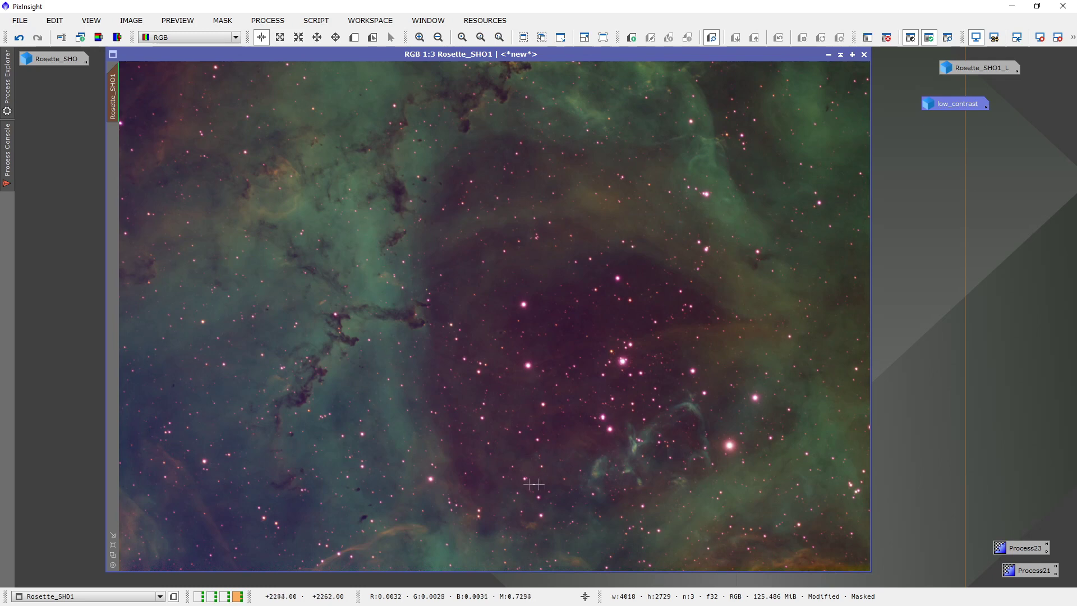
{"action": "scroll", "coordinate": [462, 380], "scroll_direction": "up", "scroll_amount": 1}
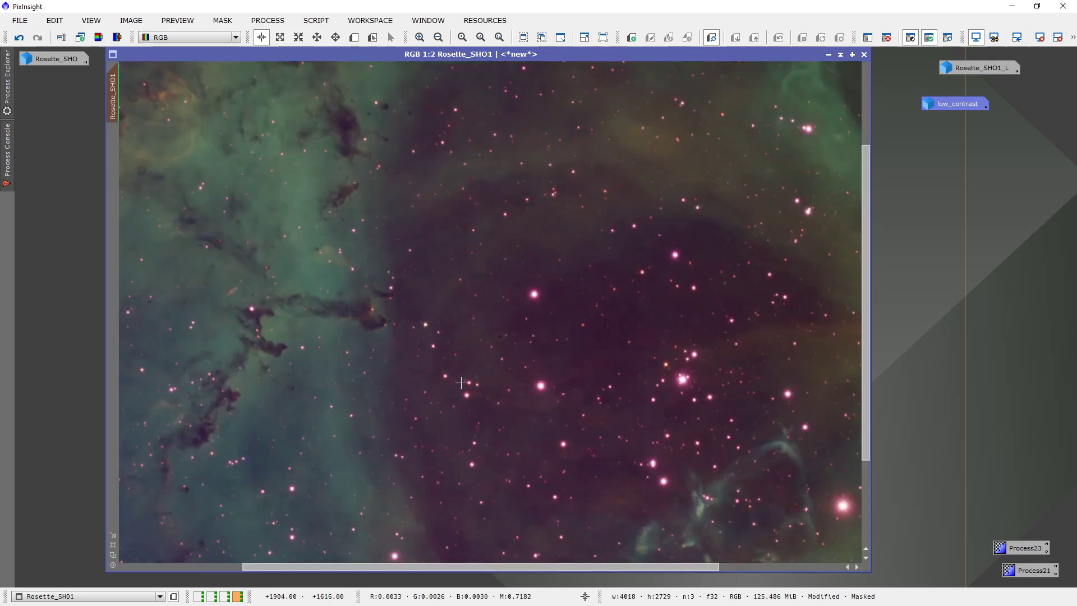
{"action": "scroll", "coordinate": [462, 383], "scroll_direction": "down", "scroll_amount": 1}
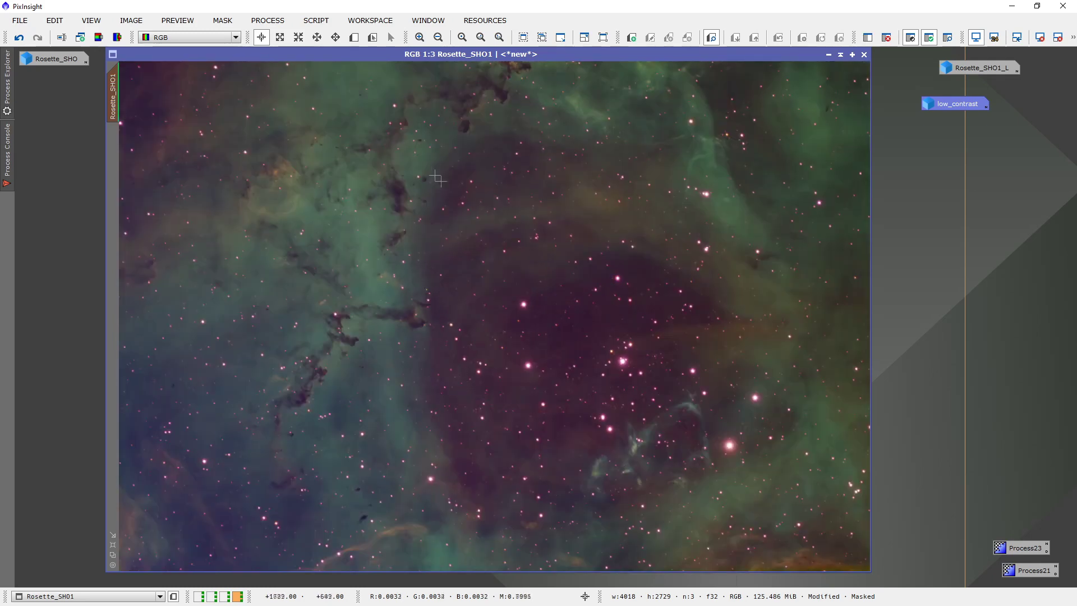
{"action": "left_click_drag", "start_coordinate": [328, 56], "coordinate": [326, 64]}
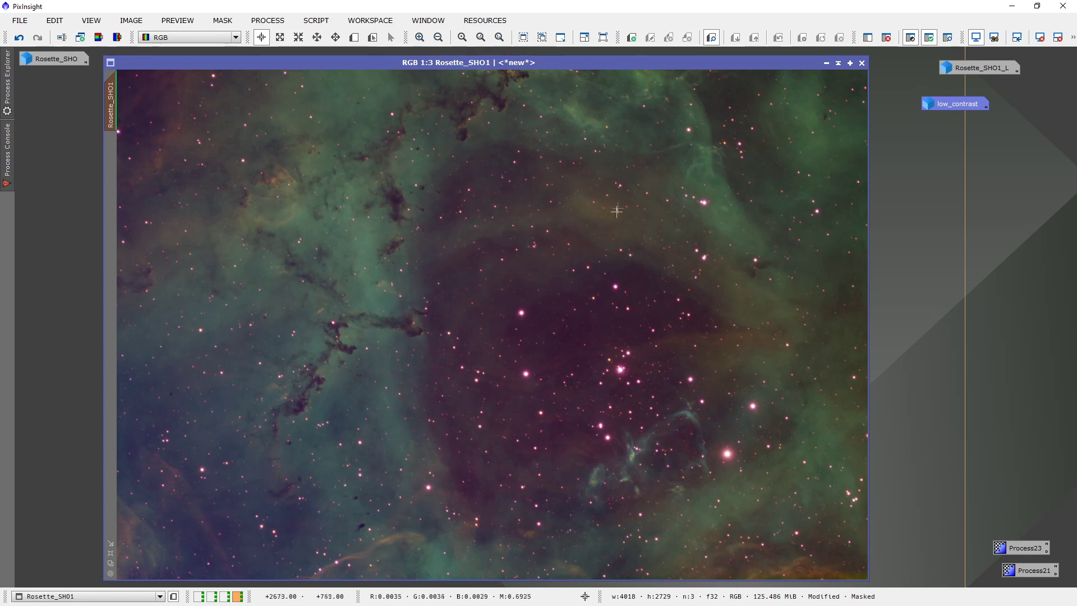
{"action": "left_click_drag", "start_coordinate": [577, 61], "coordinate": [573, 56]}
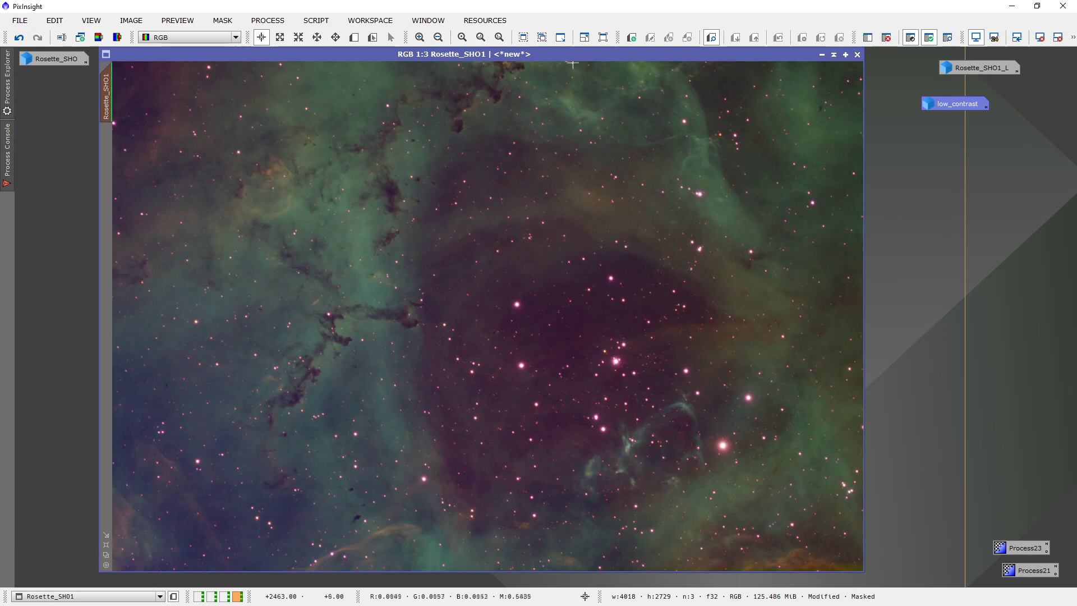